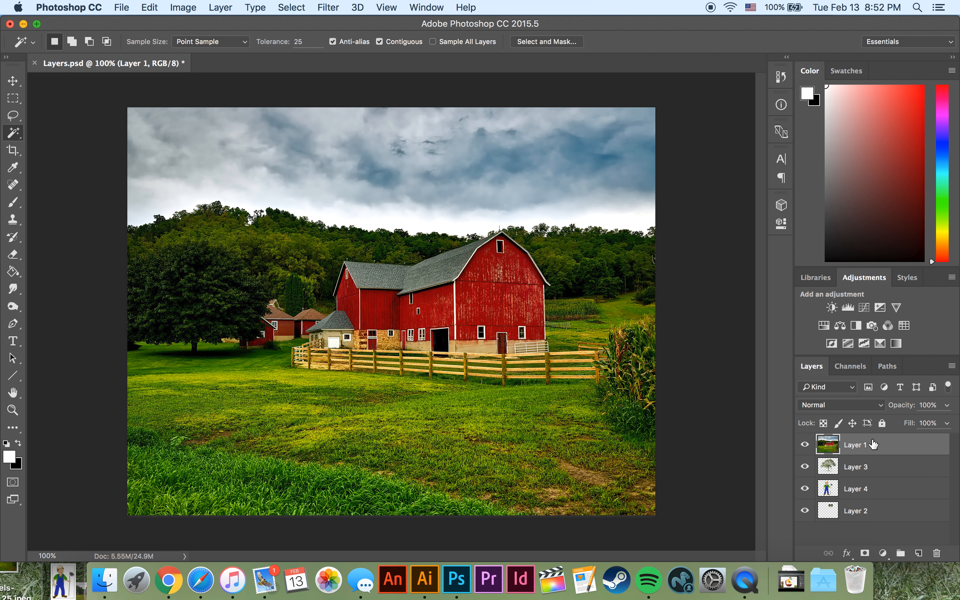
# Hide all four layers one by one to check their contents, and show them all again
pyautogui.click(805, 445)
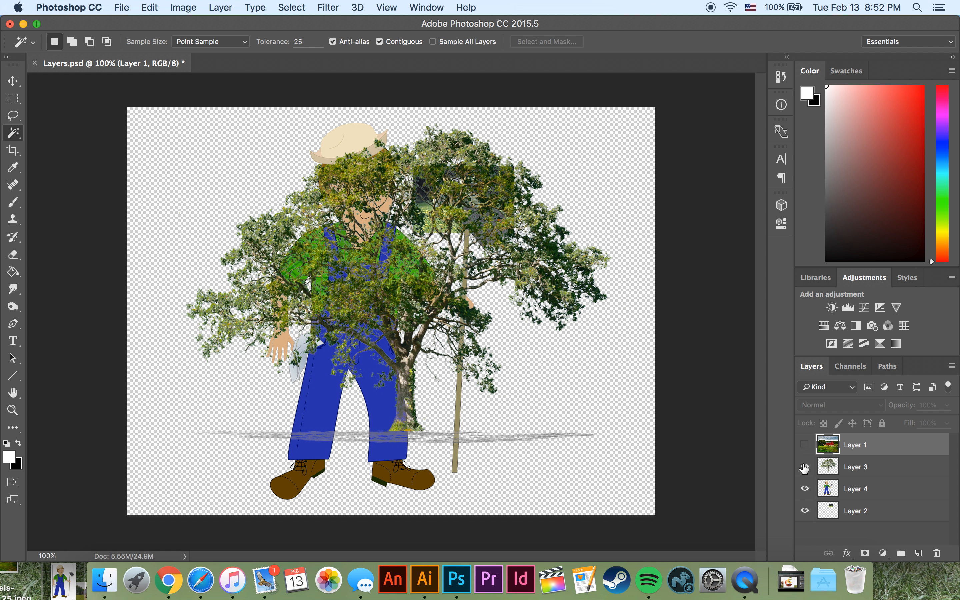
pyautogui.click(805, 467)
pyautogui.click(805, 488)
pyautogui.click(805, 511)
pyautogui.click(806, 511)
pyautogui.click(805, 489)
pyautogui.click(805, 467)
pyautogui.click(805, 445)
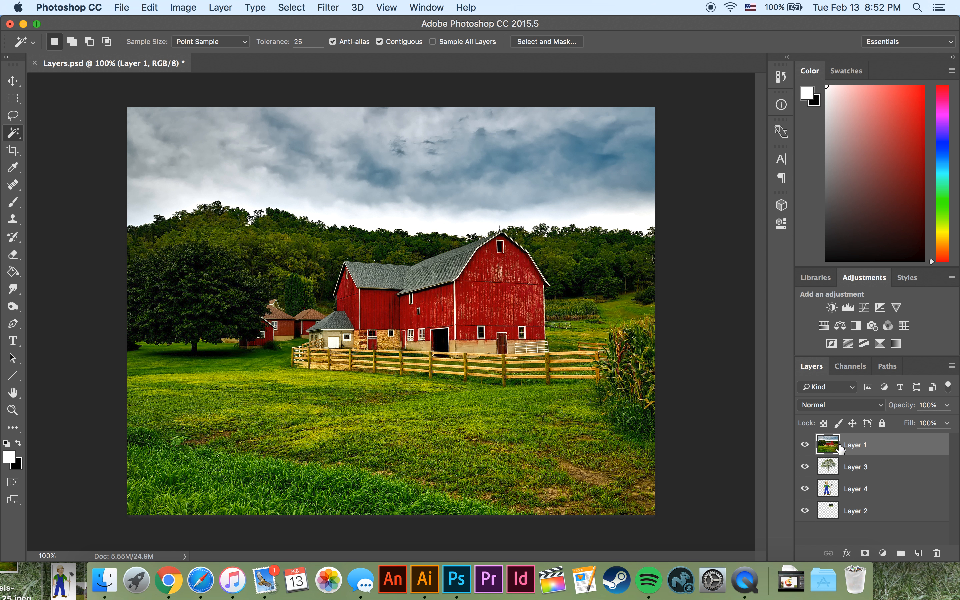
# Move the barn photo on Layer 1 to the bottom of the layer stack and select the tree on Layer 3
pyautogui.moveTo(879, 448); pyautogui.dragTo(885, 518)
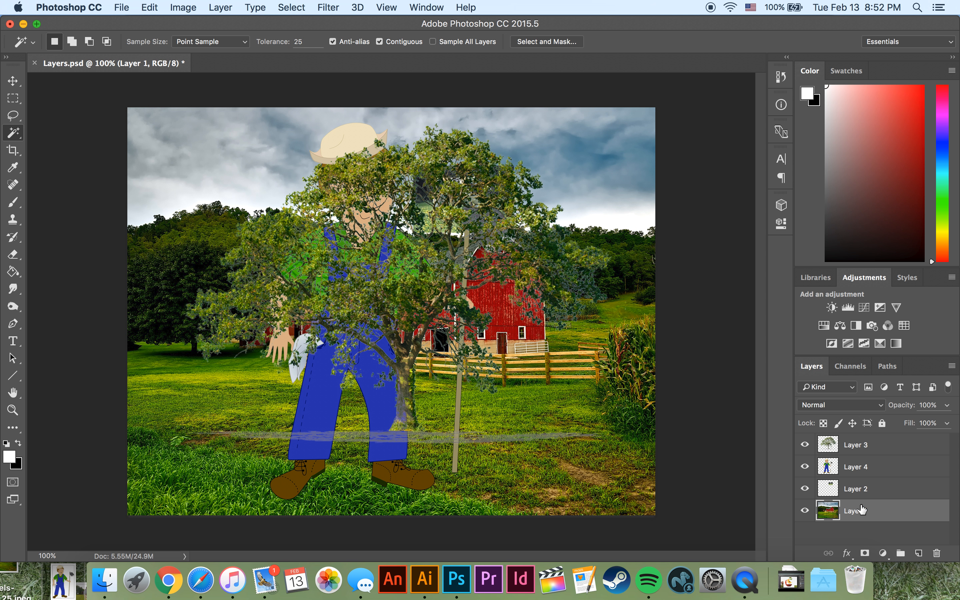
pyautogui.click(861, 449)
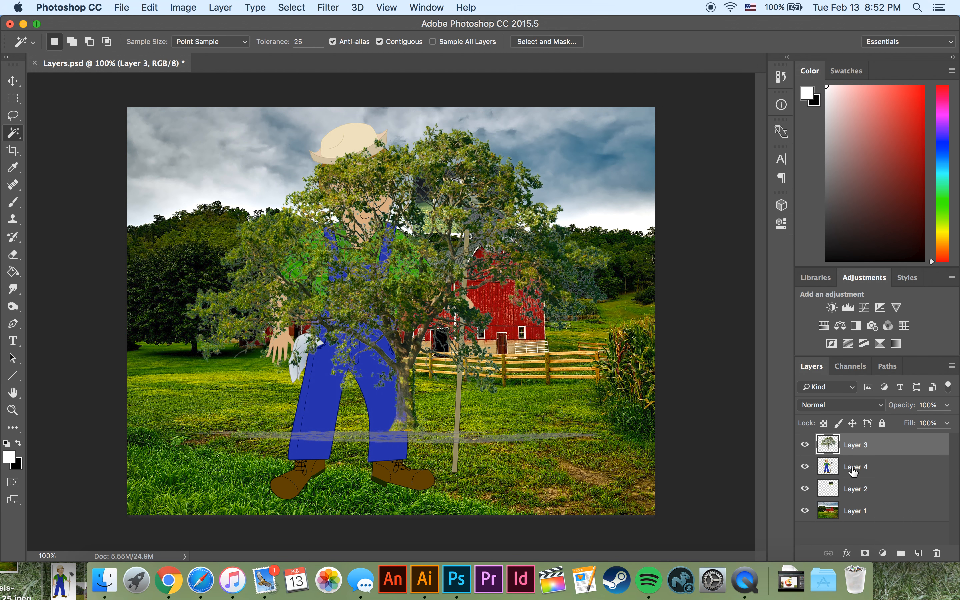
pyautogui.click(877, 406)
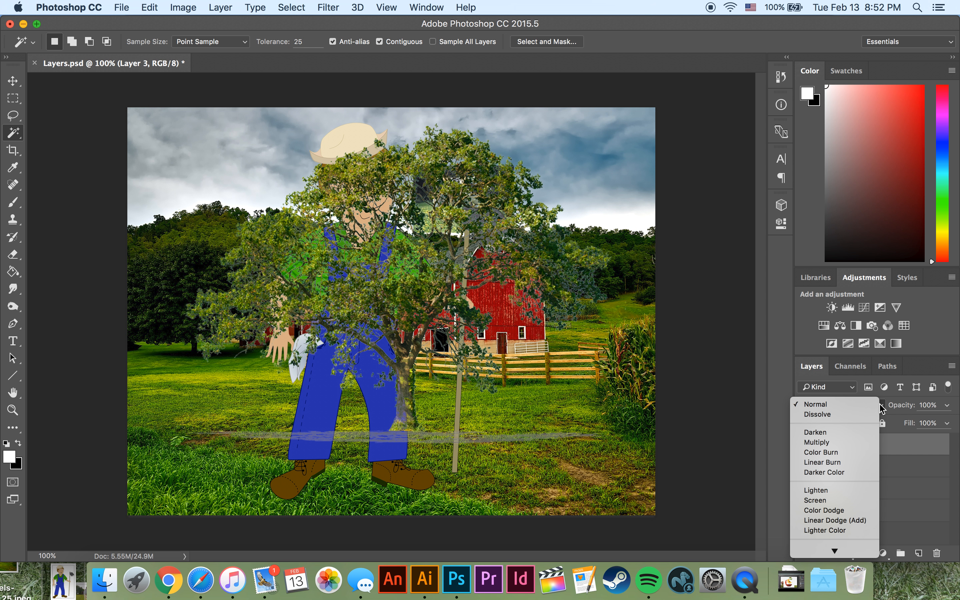
pyautogui.click(907, 448)
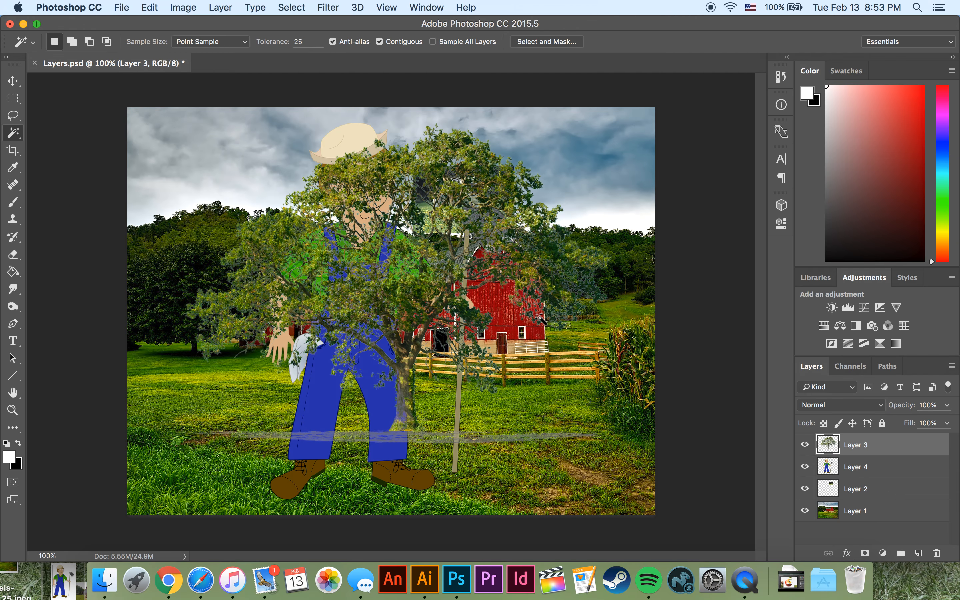
# Scale the tree to about 51% with Free Transform and place it on the grass beside the barn's left end
pyautogui.press('super+t')
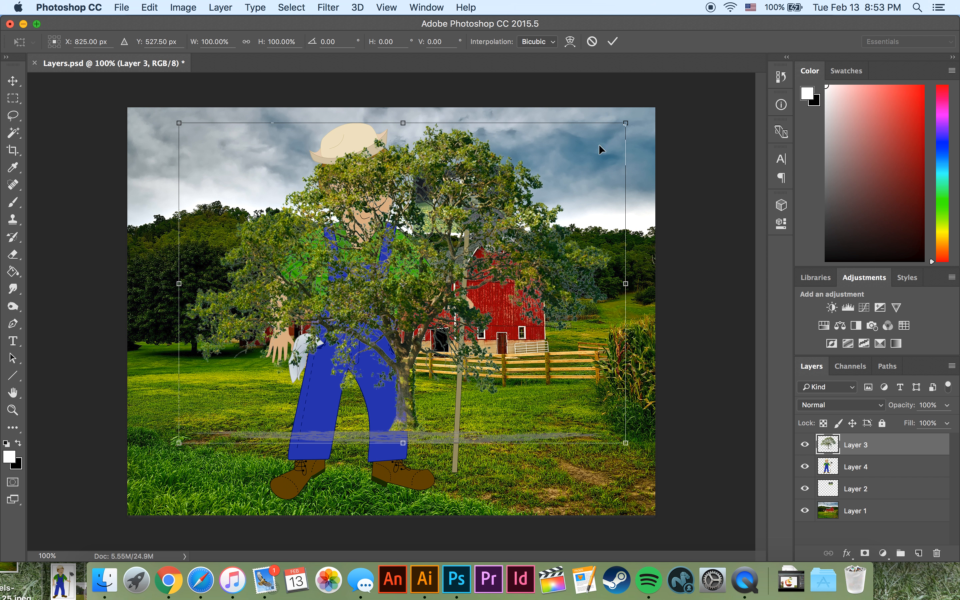
pyautogui.moveTo(626, 123); pyautogui.dragTo(397, 270)
pyautogui.moveTo(346, 339); pyautogui.dragTo(312, 292)
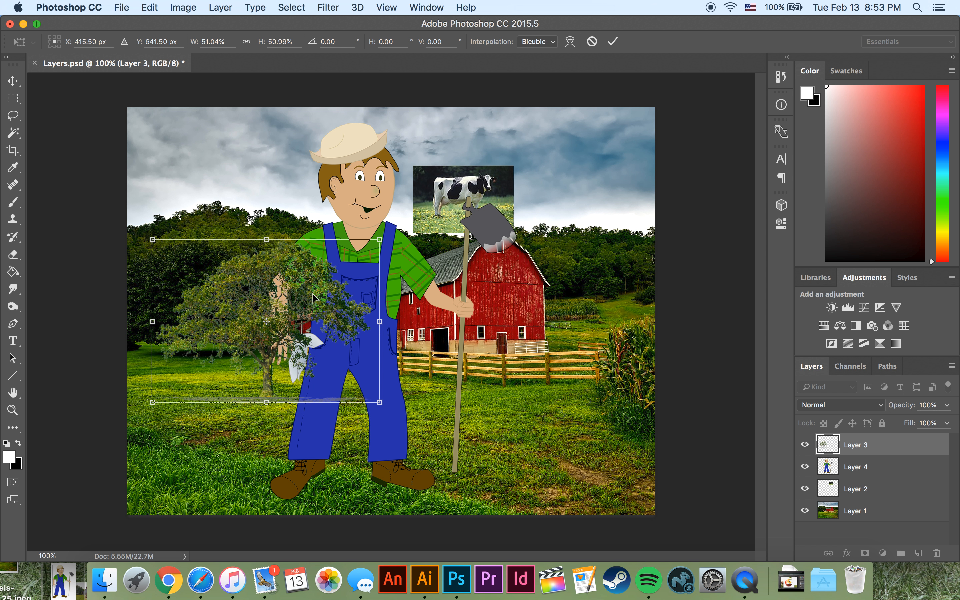
pyautogui.press('Return')
pyautogui.press('w')
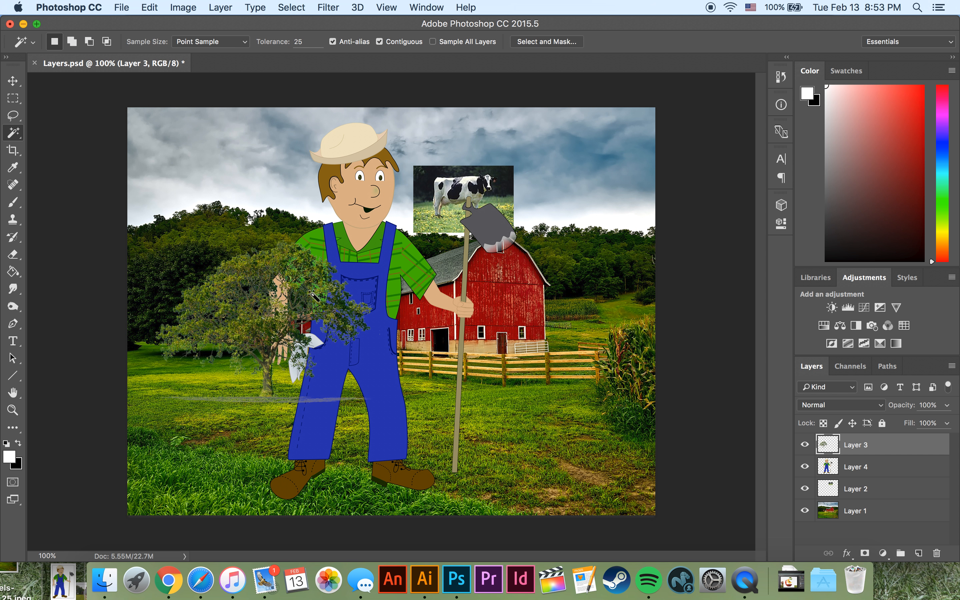
# Erase the grey ground strip below the tree trunk with a 200 px Eraser
pyautogui.click(13, 254)
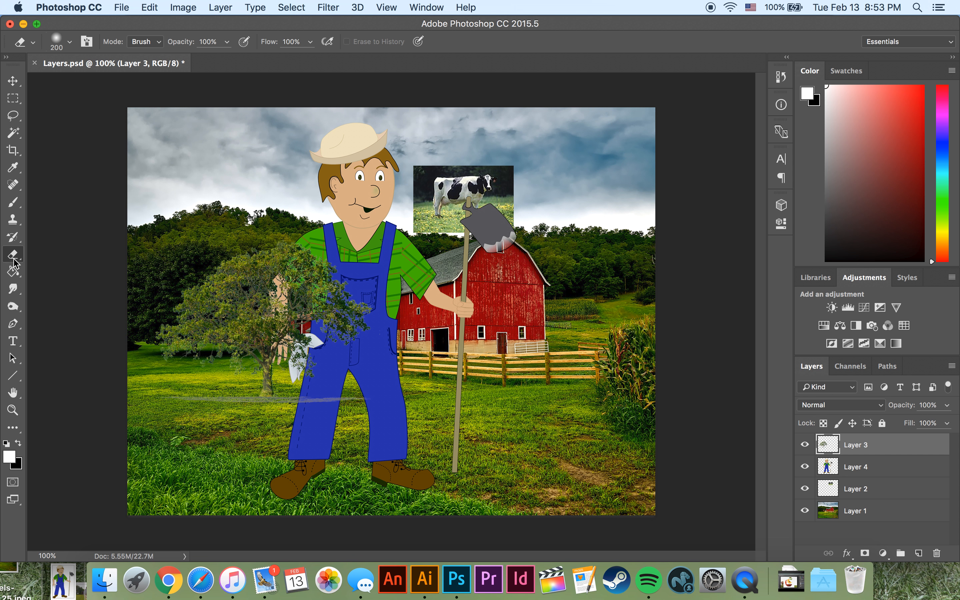
pyautogui.moveTo(225, 417)
pyautogui.mouseDown()
pyautogui.moveTo(356, 417)
pyautogui.moveTo(234, 431)
pyautogui.mouseUp()
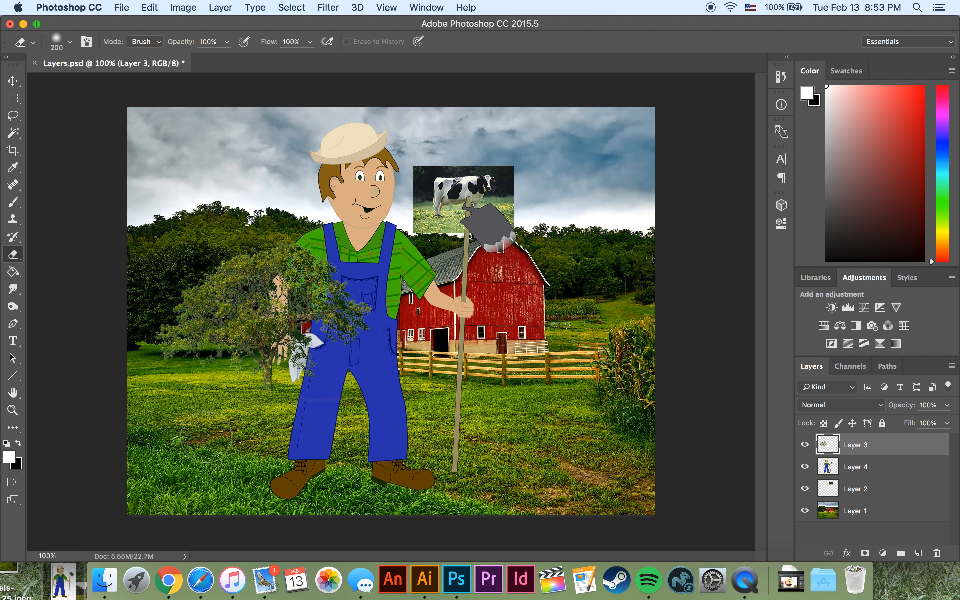
pyautogui.press('super+z')
pyautogui.moveTo(309, 428)
pyautogui.mouseDown()
pyautogui.moveTo(367, 404)
pyautogui.moveTo(287, 425)
pyautogui.moveTo(303, 409)
pyautogui.moveTo(206, 429)
pyautogui.mouseUp()
# Move the farmer on Layer 4 above the tree layer in the layer stack
pyautogui.click(876, 467)
pyautogui.moveTo(881, 471); pyautogui.dragTo(876, 451)
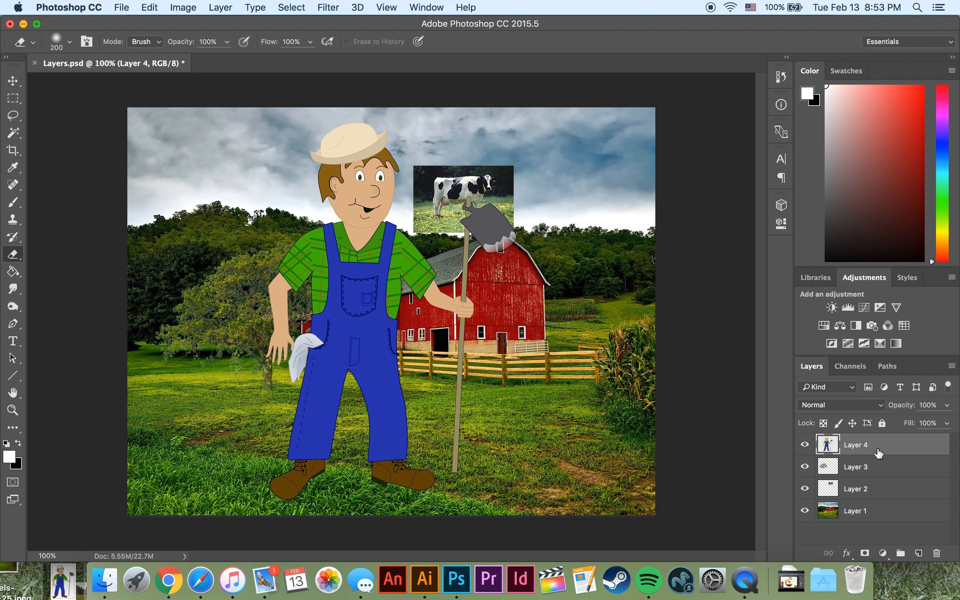
# Duplicate the barn background Layer 1 within Layers.psd, keeping the suggested name
pyautogui.click(885, 516)
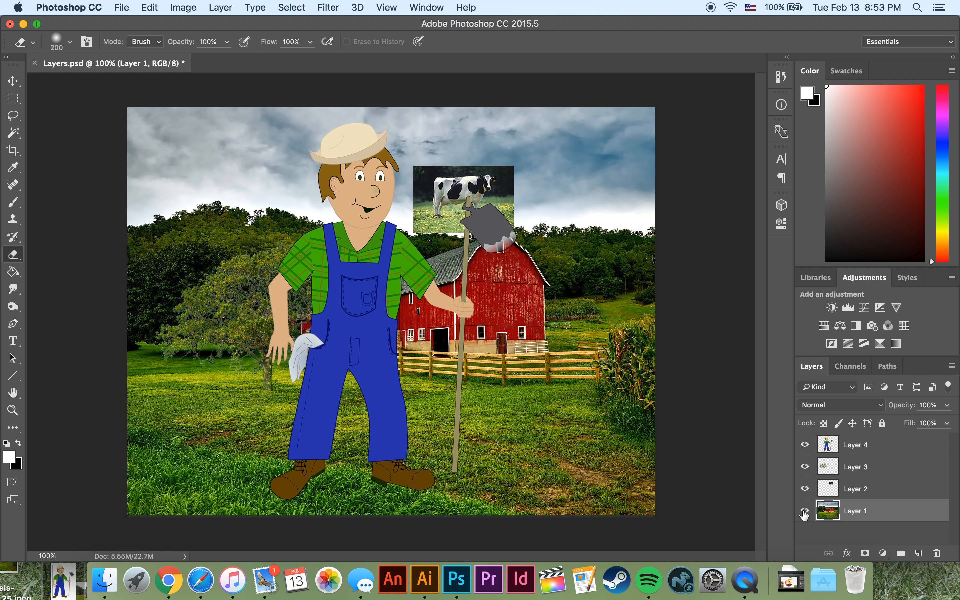
pyautogui.click(805, 511)
pyautogui.click(804, 512)
pyautogui.rightClick(885, 518)
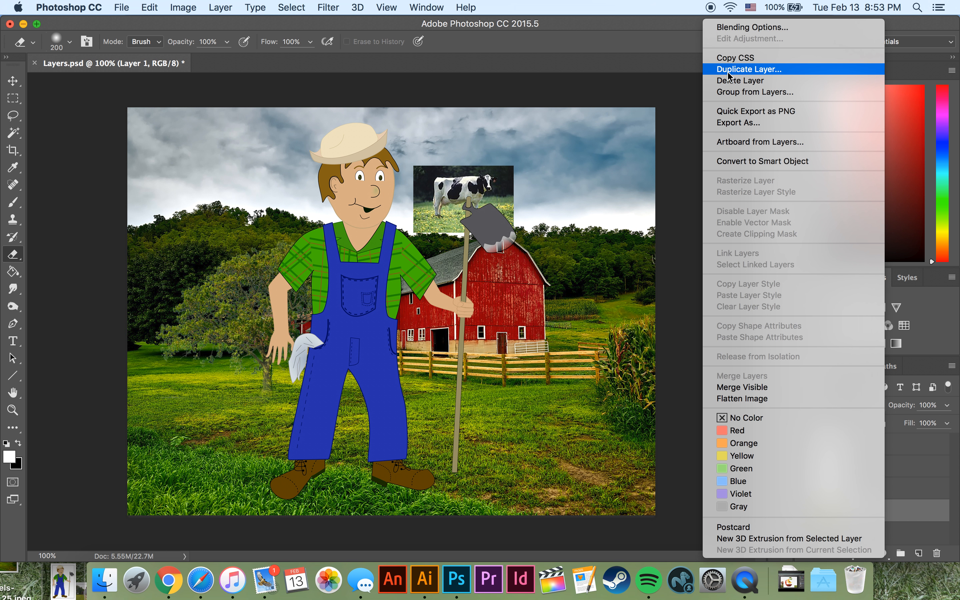
pyautogui.click(920, 507)
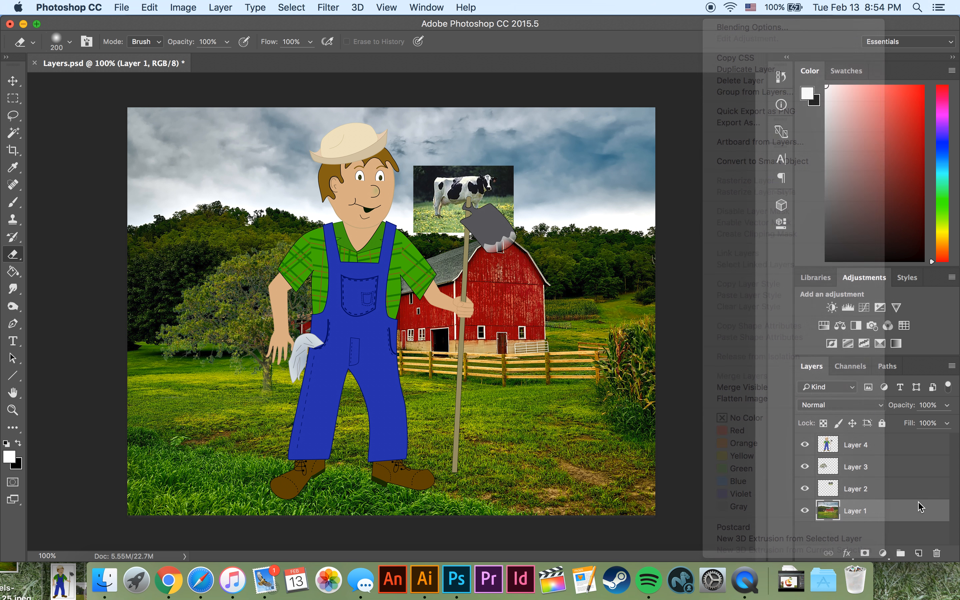
pyautogui.rightClick(885, 515)
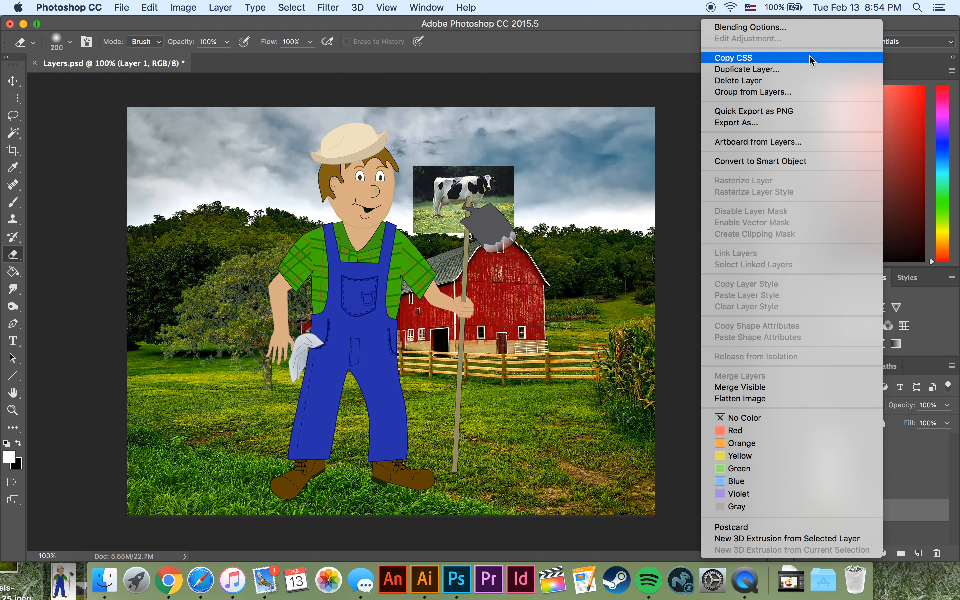
pyautogui.click(745, 70)
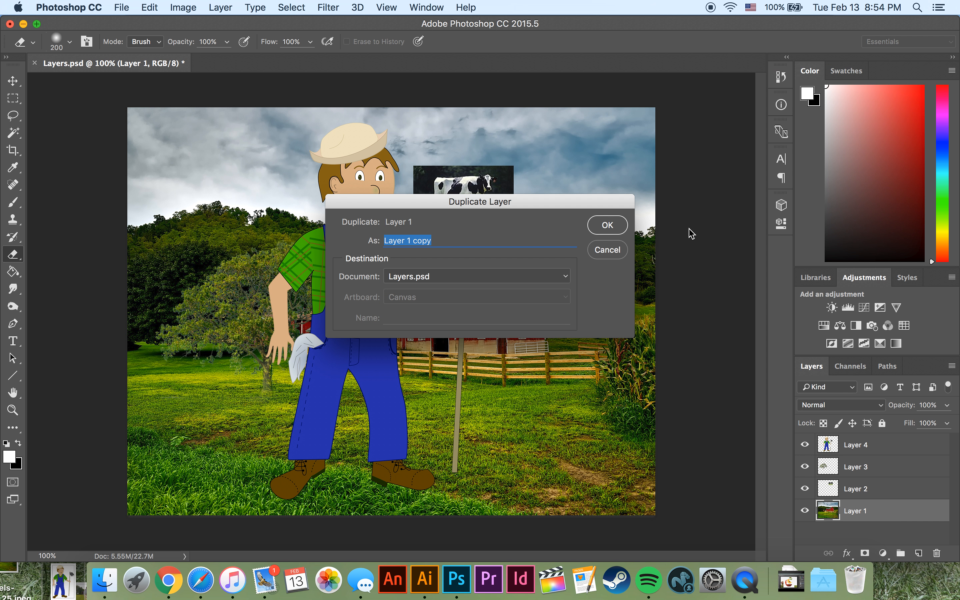
pyautogui.click(607, 226)
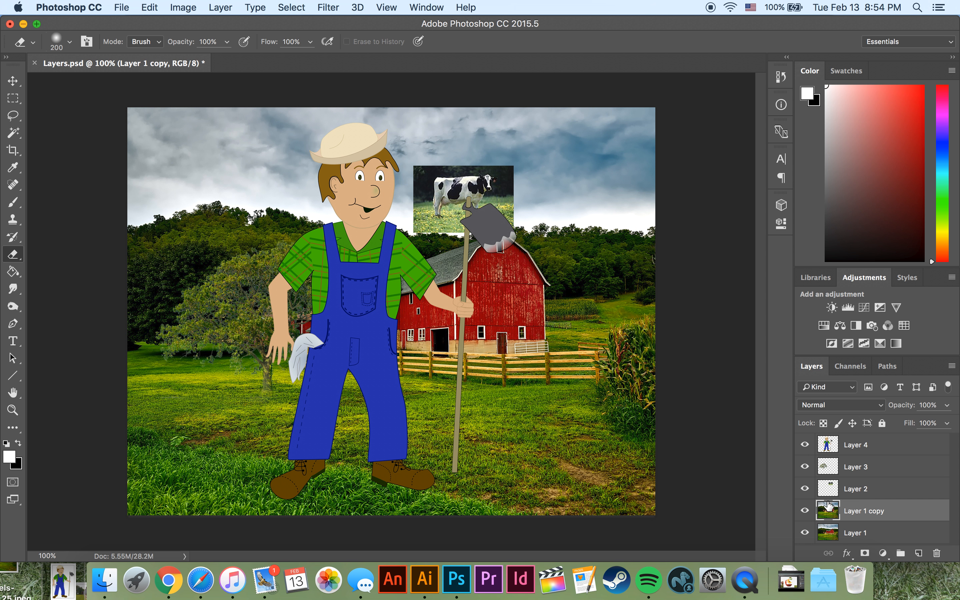
# Hide the original Layer 1 and keep its copy visible, toggling both backgrounds to compare them
pyautogui.click(804, 534)
pyautogui.click(805, 512)
pyautogui.click(805, 512)
pyautogui.click(805, 512)
pyautogui.click(805, 512)
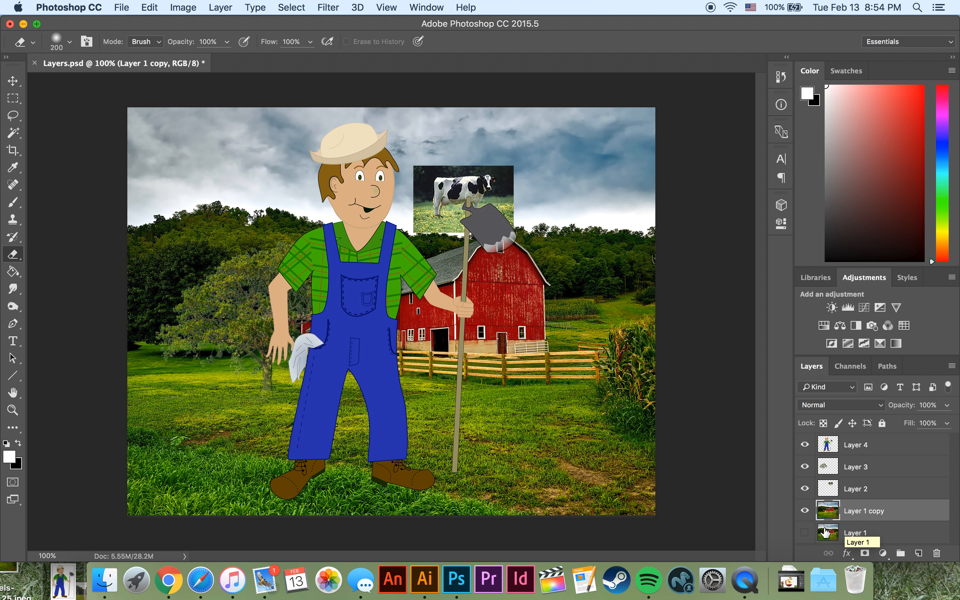
pyautogui.click(838, 535)
pyautogui.click(803, 523)
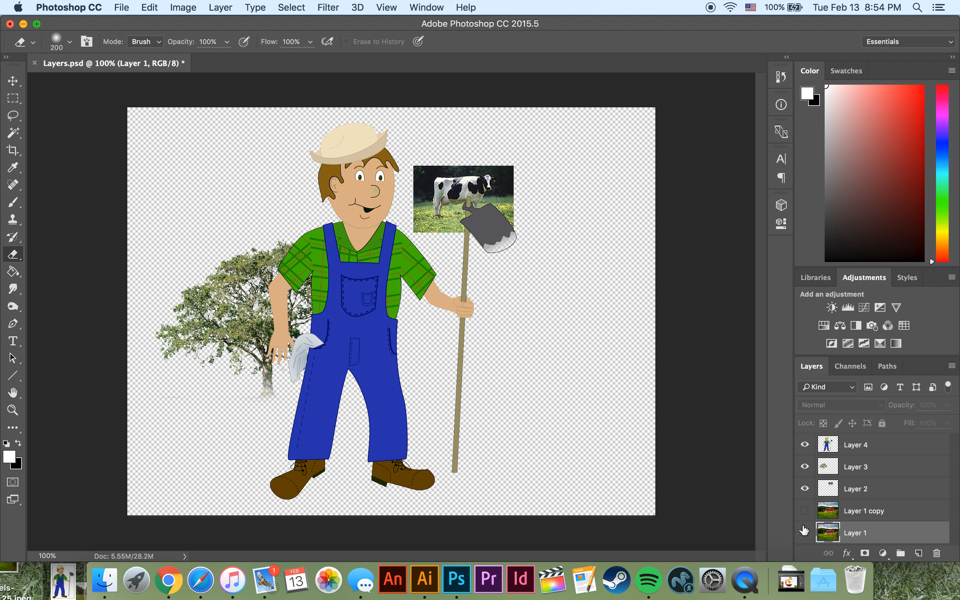
pyautogui.click(804, 533)
pyautogui.click(804, 533)
pyautogui.click(804, 511)
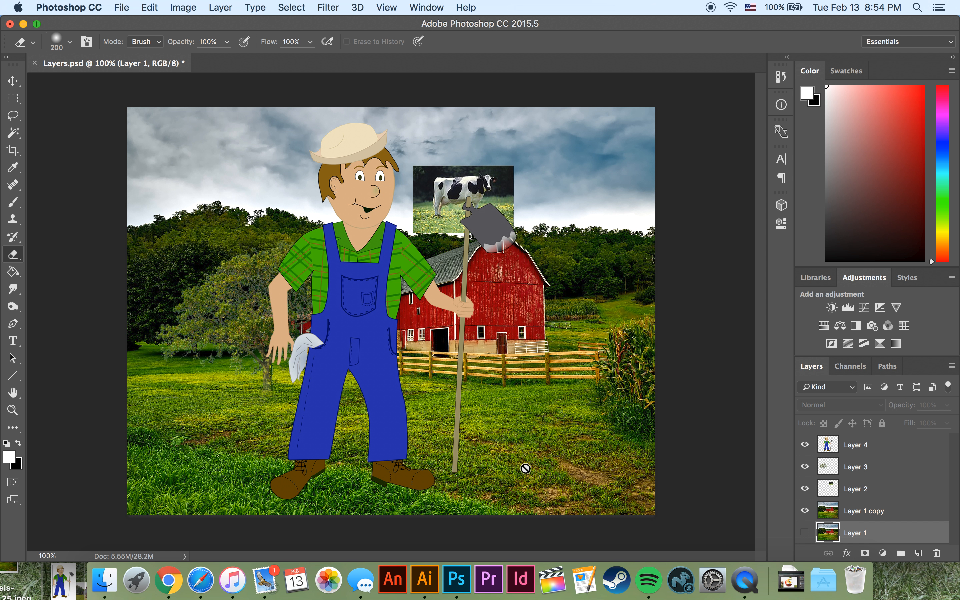
# Scale the farmer on Layer 4 to about 31% and place him to the left of the tree
pyautogui.click(874, 449)
pyautogui.press('super+t')
pyautogui.moveTo(518, 118); pyautogui.dragTo(401, 294)
pyautogui.moveTo(332, 350); pyautogui.dragTo(188, 224)
pyautogui.moveTo(265, 172); pyautogui.dragTo(204, 262)
pyautogui.moveTo(163, 299); pyautogui.dragTo(179, 302)
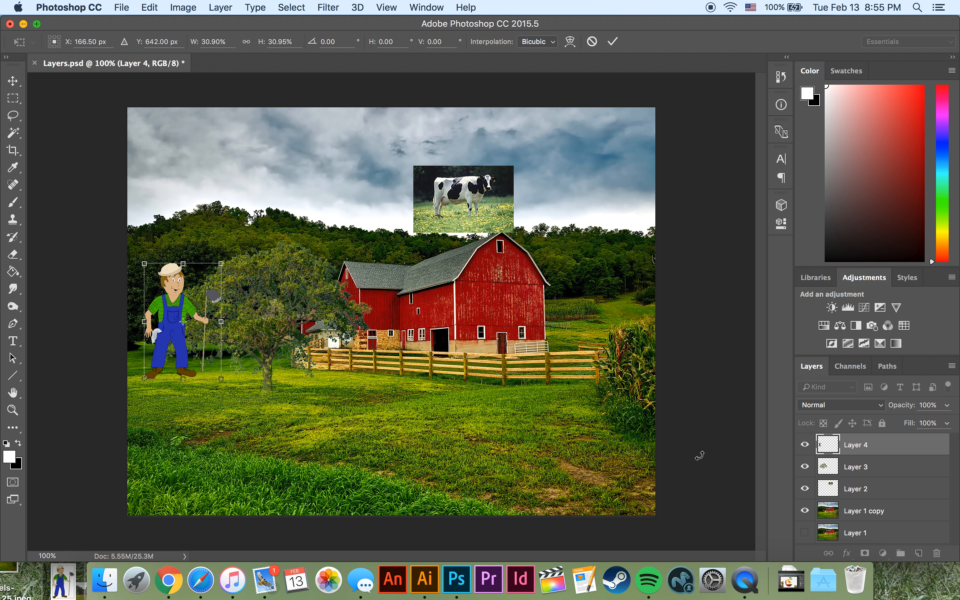
pyautogui.press('Return')
# Move the farmer's layer below the tree layer and scale him down further to about 81%
pyautogui.moveTo(870, 448); pyautogui.dragTo(868, 467)
pyautogui.press('super+t')
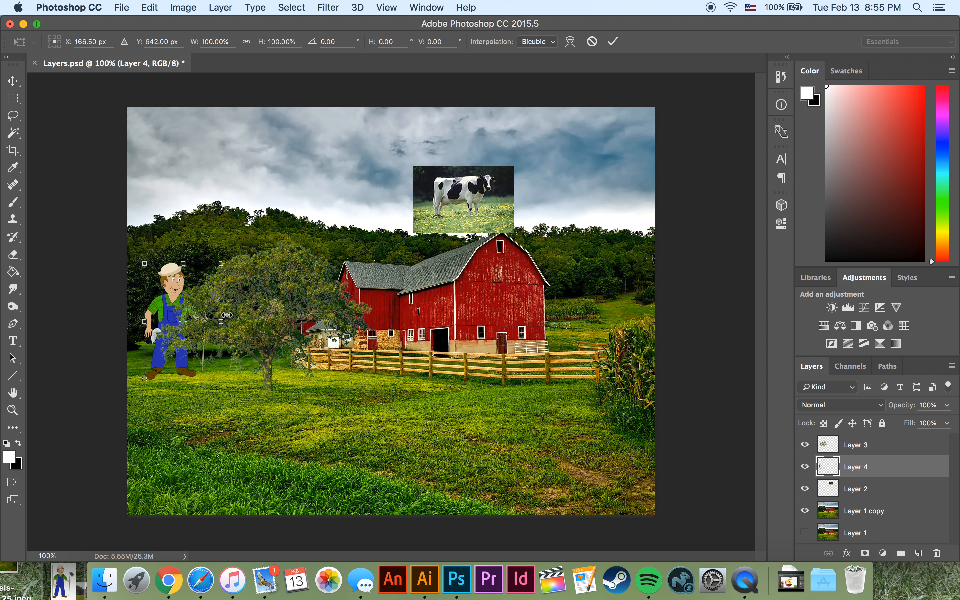
pyautogui.moveTo(221, 264); pyautogui.dragTo(206, 285)
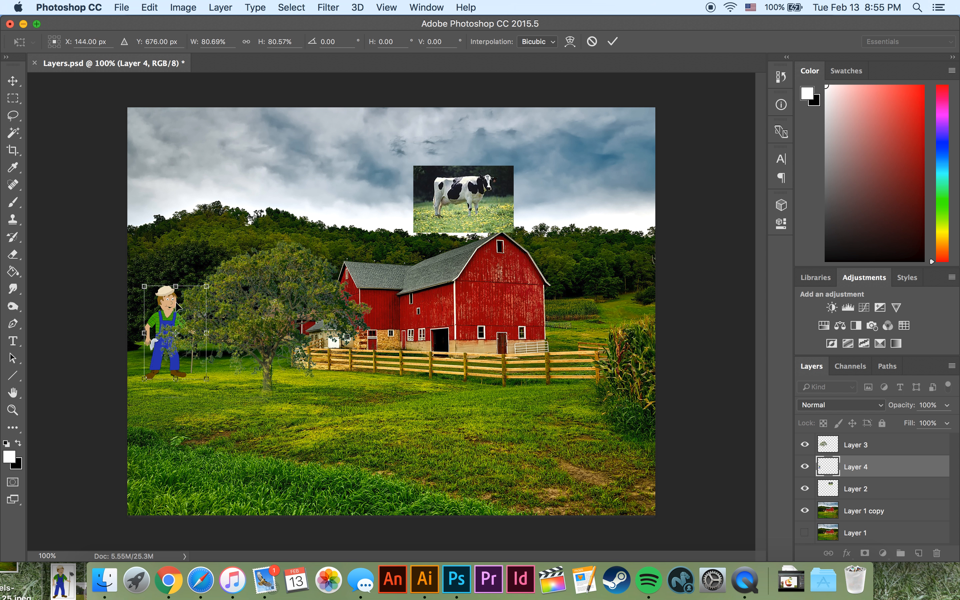
pyautogui.press('Return')
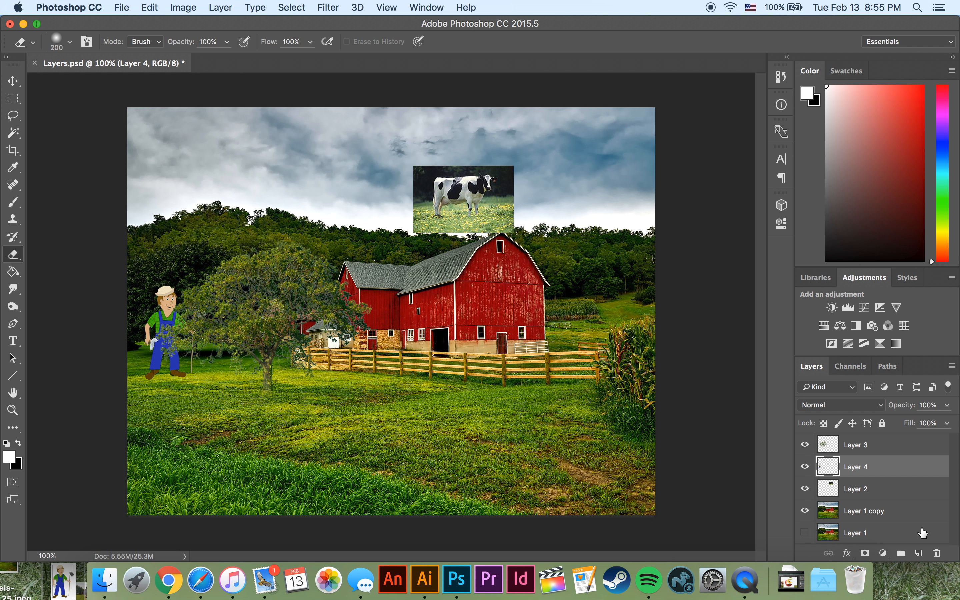
# Move the cow picture on Layer 2 from the sky onto the grass in front of the fence
pyautogui.click(880, 492)
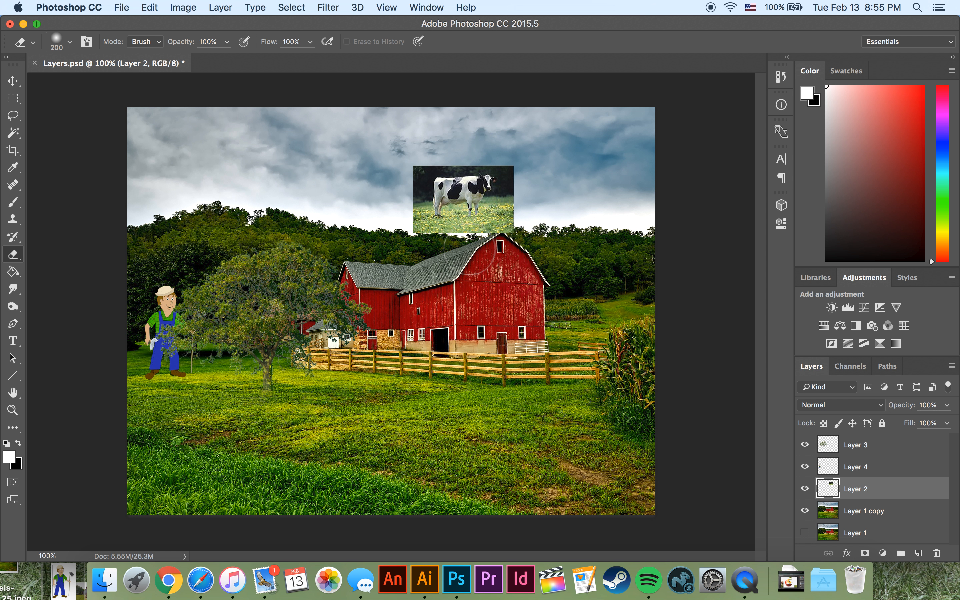
pyautogui.press('super+t')
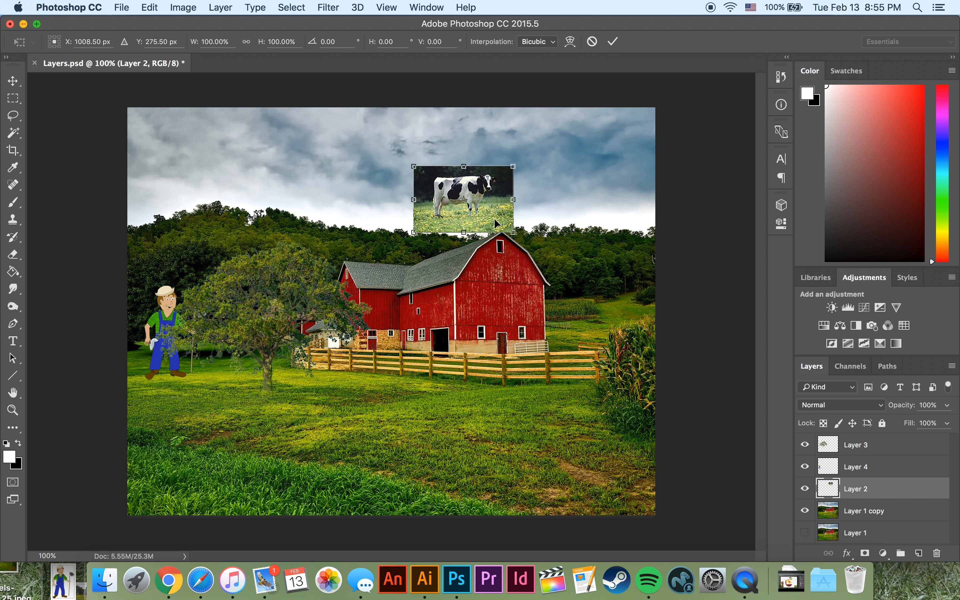
pyautogui.moveTo(487, 197); pyautogui.dragTo(476, 410)
pyautogui.press('super+plus')
pyautogui.press('super+plus')
pyautogui.press('space')
pyautogui.moveTo(527, 436); pyautogui.dragTo(427, 220)
pyautogui.press('Return')
# Erase the lower flower strip of the cow picture with a 50 px Eraser
pyautogui.press('e')
pyautogui.scroll(-5, 238, 258)
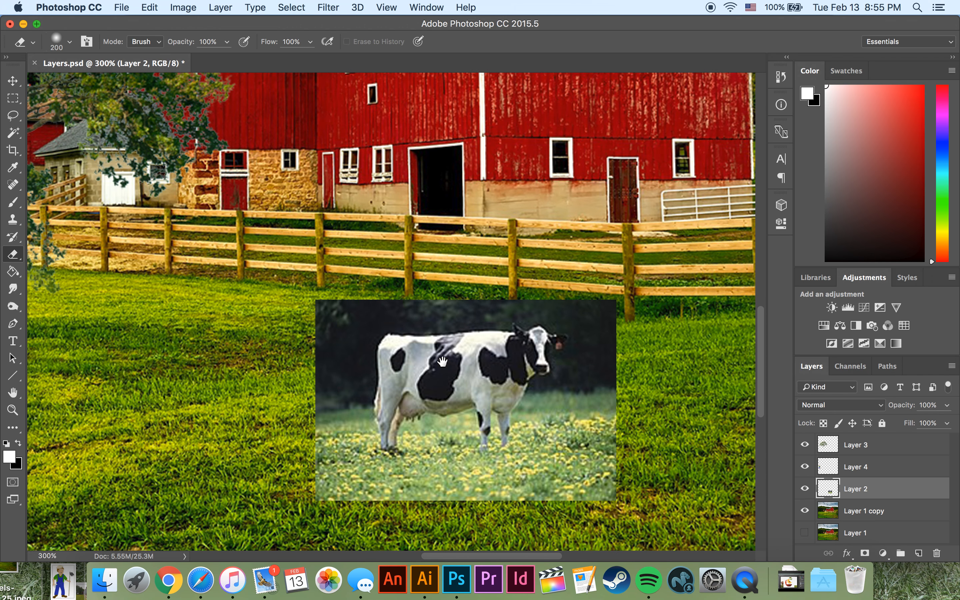
pyautogui.hscroll(2, 238, 258)
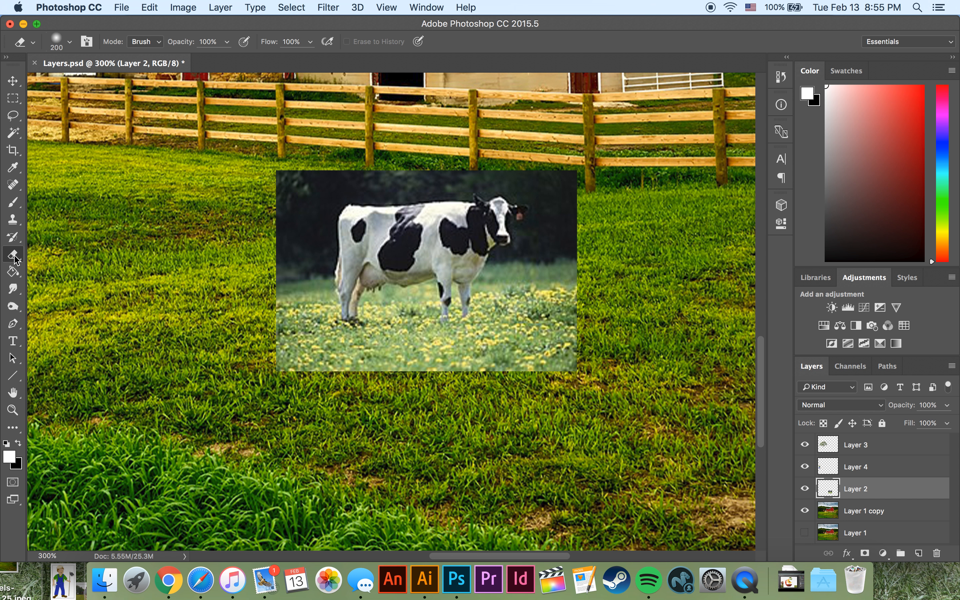
pyautogui.press('[')
pyautogui.press('[')
pyautogui.press('[')
pyautogui.press('[')
pyautogui.press('[')
pyautogui.press('[')
pyautogui.press('[')
pyautogui.press('[')
pyautogui.moveTo(278, 354)
pyautogui.mouseDown()
pyautogui.moveTo(404, 354)
pyautogui.moveTo(426, 363)
pyautogui.moveTo(421, 350)
pyautogui.moveTo(567, 346)
pyautogui.mouseUp()
pyautogui.moveTo(460, 361)
pyautogui.mouseDown()
pyautogui.moveTo(583, 347)
pyautogui.moveTo(503, 347)
pyautogui.moveTo(521, 349)
pyautogui.mouseUp()
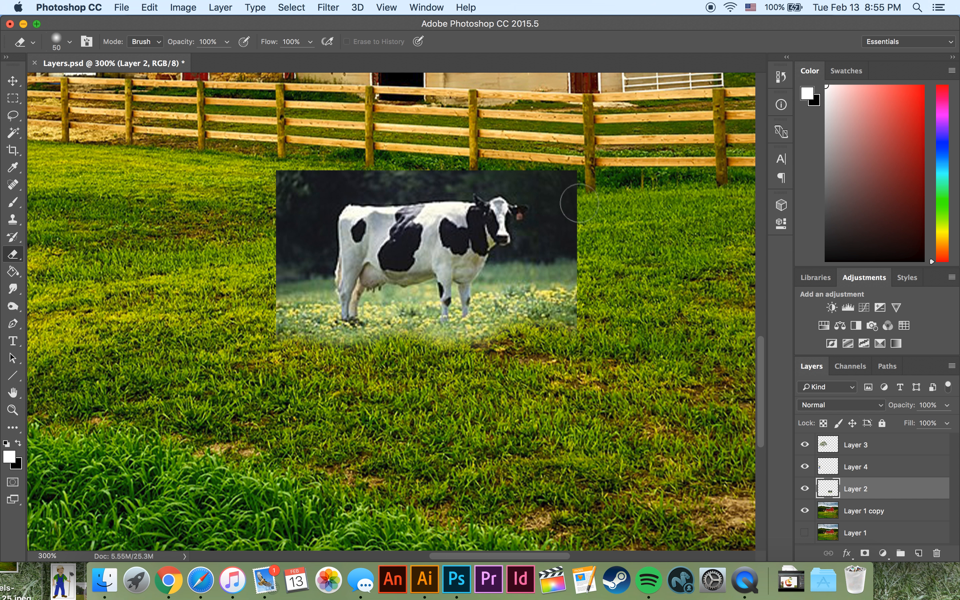
# Erase the dark background and the side grass around the cow's outline, adjusting the Eraser size
pyautogui.press('[')
pyautogui.press('[')
pyautogui.press('[')
pyautogui.press('[')
pyautogui.press('[')
pyautogui.moveTo(280, 292)
pyautogui.mouseDown()
pyautogui.moveTo(290, 337)
pyautogui.moveTo(298, 297)
pyautogui.moveTo(319, 288)
pyautogui.moveTo(328, 305)
pyautogui.moveTo(322, 264)
pyautogui.moveTo(335, 199)
pyautogui.moveTo(477, 185)
pyautogui.moveTo(530, 195)
pyautogui.moveTo(540, 208)
pyautogui.moveTo(483, 287)
pyautogui.moveTo(567, 317)
pyautogui.moveTo(571, 285)
pyautogui.moveTo(515, 278)
pyautogui.moveTo(570, 262)
pyautogui.moveTo(567, 186)
pyautogui.moveTo(545, 238)
pyautogui.moveTo(548, 180)
pyautogui.moveTo(317, 182)
pyautogui.moveTo(285, 278)
pyautogui.moveTo(280, 223)
pyautogui.moveTo(319, 187)
pyautogui.moveTo(302, 297)
pyautogui.mouseUp()
pyautogui.press(']')
pyautogui.press(']')
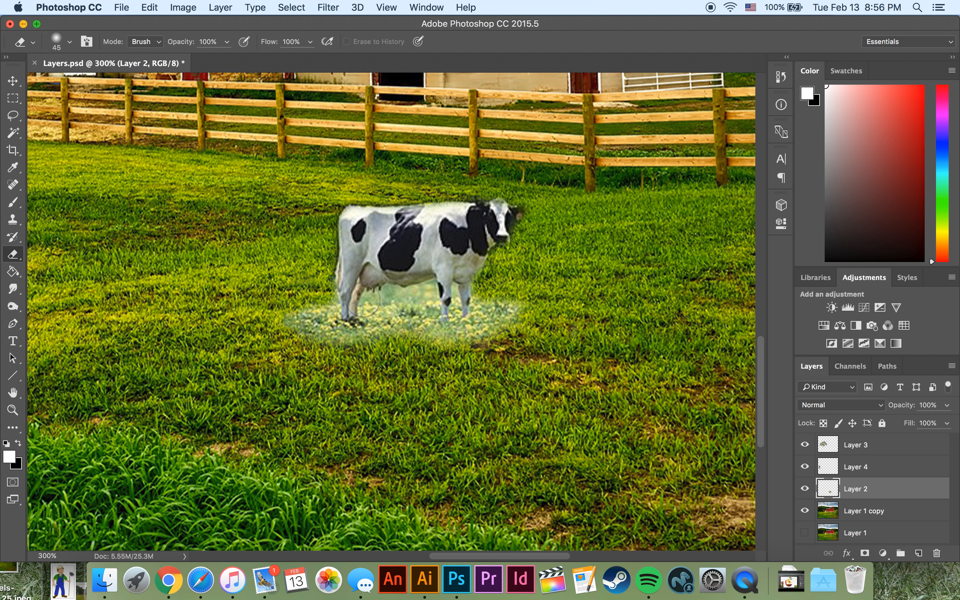
# Erase the leftover background beneath the cow's belly between its legs with an Eraser of about 9 px
pyautogui.press('[')
pyautogui.press('[')
pyautogui.press('[')
pyautogui.press('[')
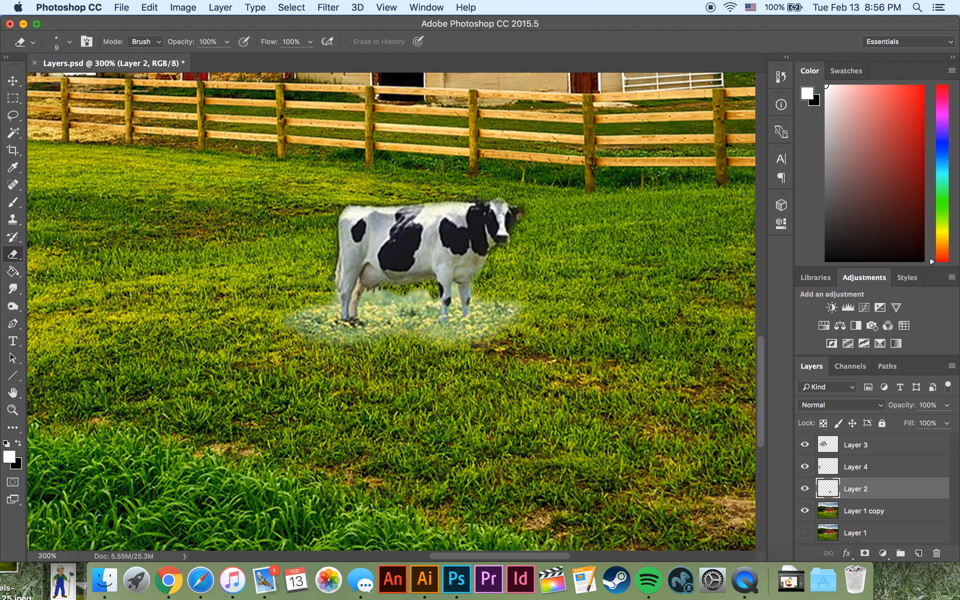
pyautogui.moveTo(413, 304); pyautogui.dragTo(362, 304)
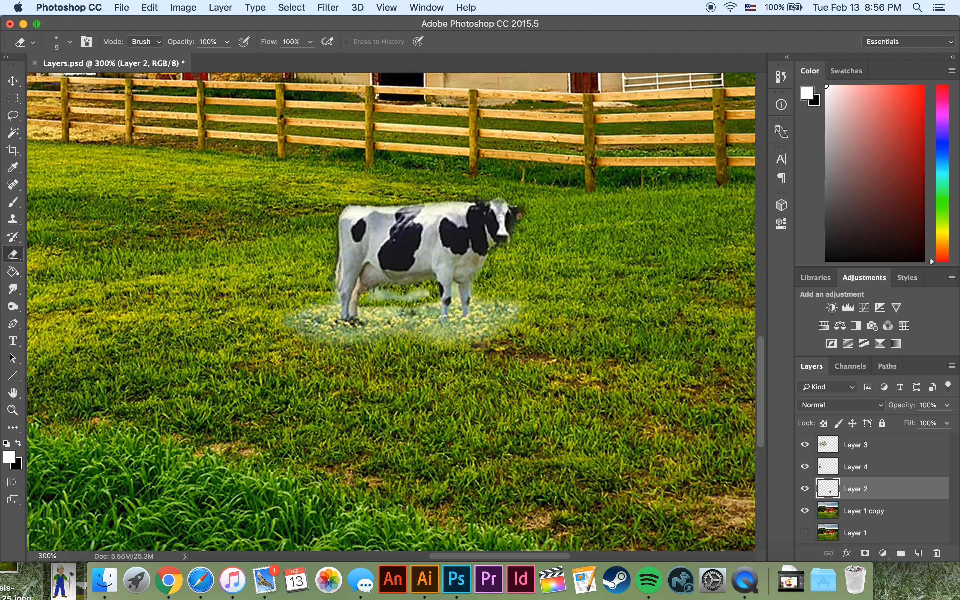
pyautogui.moveTo(369, 294); pyautogui.dragTo(425, 294)
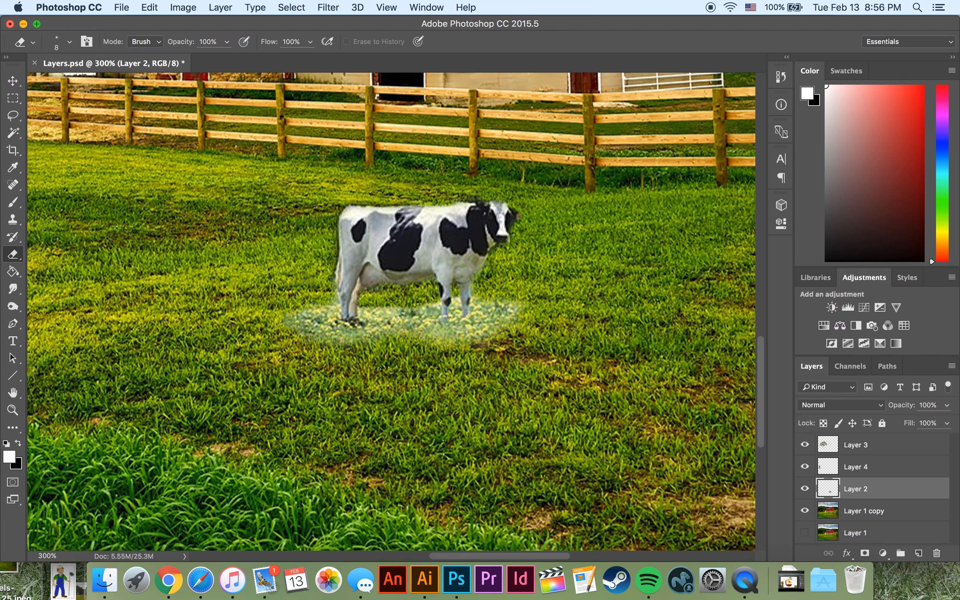
pyautogui.press('super+z')
pyautogui.press('super+1')
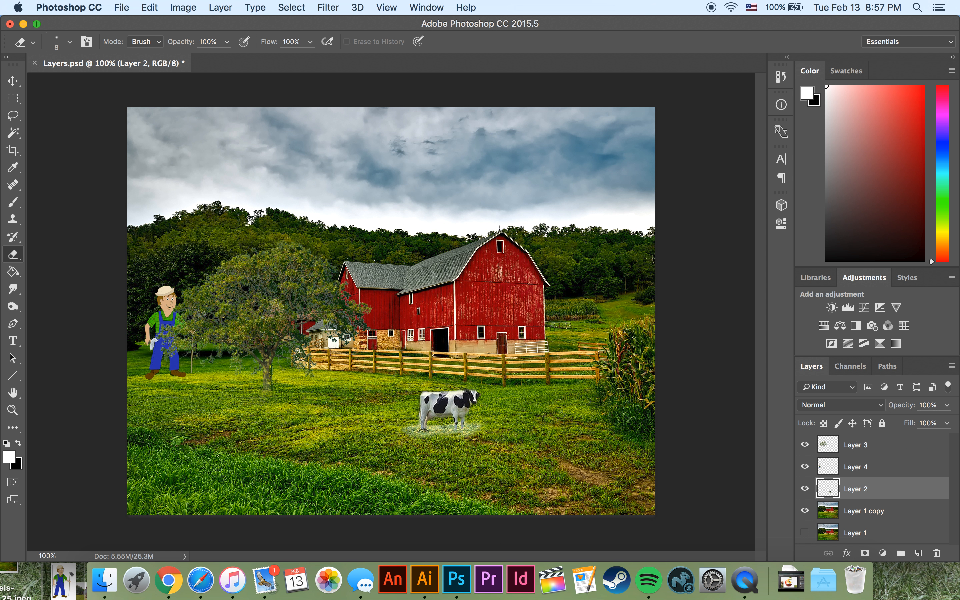
# Move the cow on Layer 2 across the lawn so it stands closer to the tree and slightly nearer the fence
pyautogui.press('super+equal')
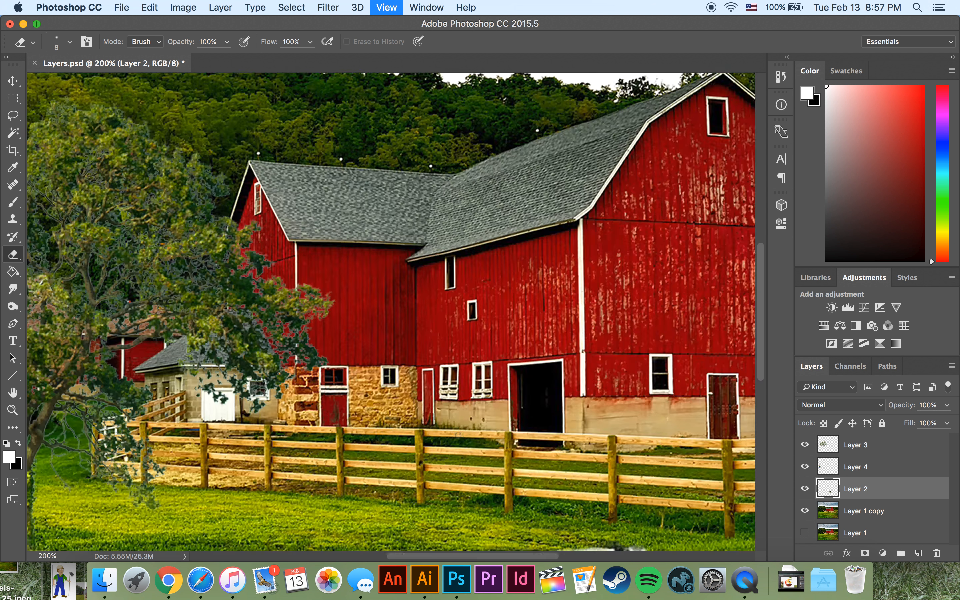
pyautogui.press('super+equal')
pyautogui.scroll(-3, 428, 375)
pyautogui.hscroll(1, 427, 375)
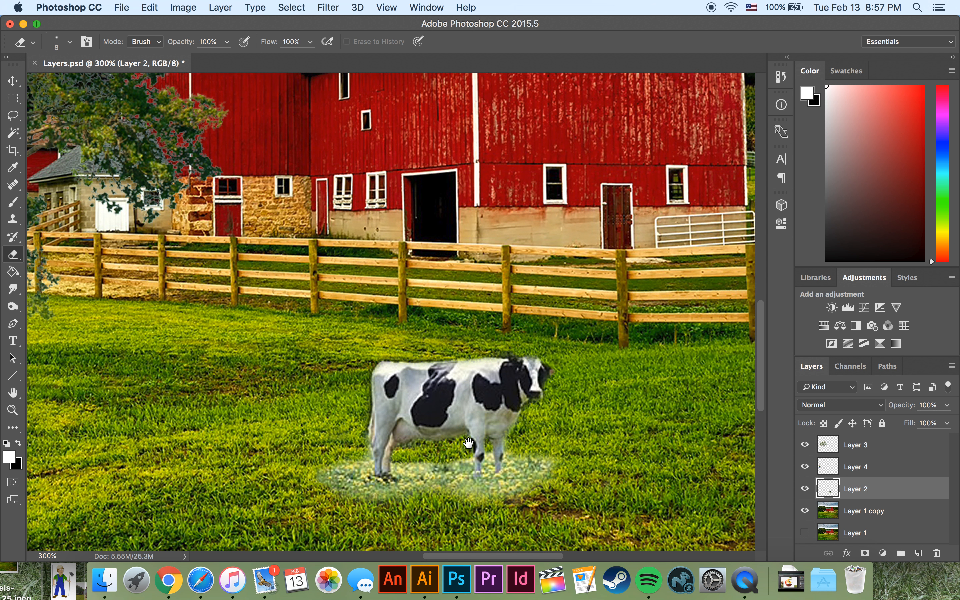
pyautogui.press('super+t')
pyautogui.moveTo(475, 413)
pyautogui.mouseDown()
pyautogui.moveTo(355, 337)
pyautogui.moveTo(501, 343)
pyautogui.moveTo(543, 359)
pyautogui.moveTo(318, 377)
pyautogui.moveTo(443, 379)
pyautogui.moveTo(478, 353)
pyautogui.mouseUp()
pyautogui.press('Return')
pyautogui.press('e')
pyautogui.press('super+minus')
pyautogui.press('super+minus')
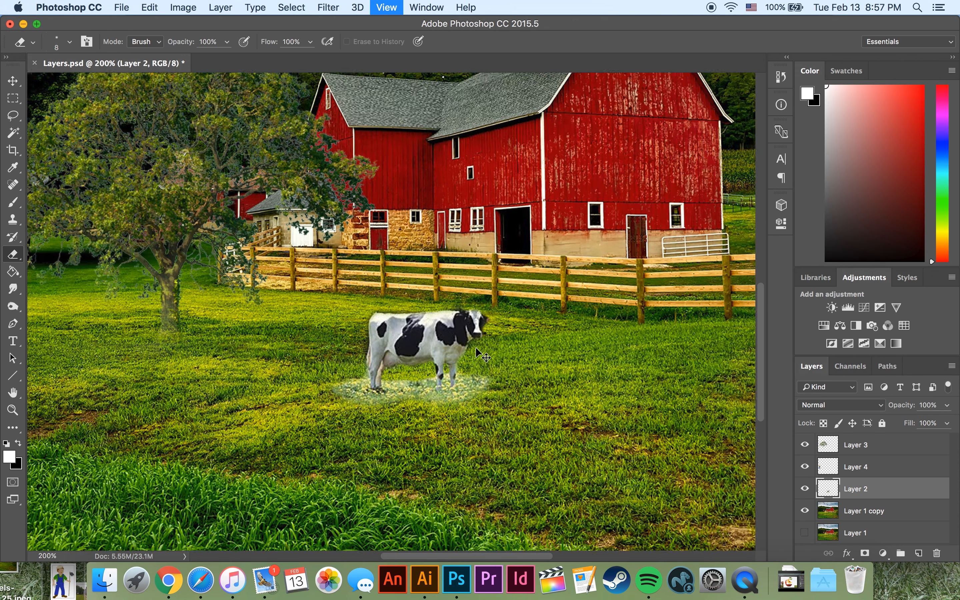
pyautogui.press('super+equal')
pyautogui.press('super+minus')
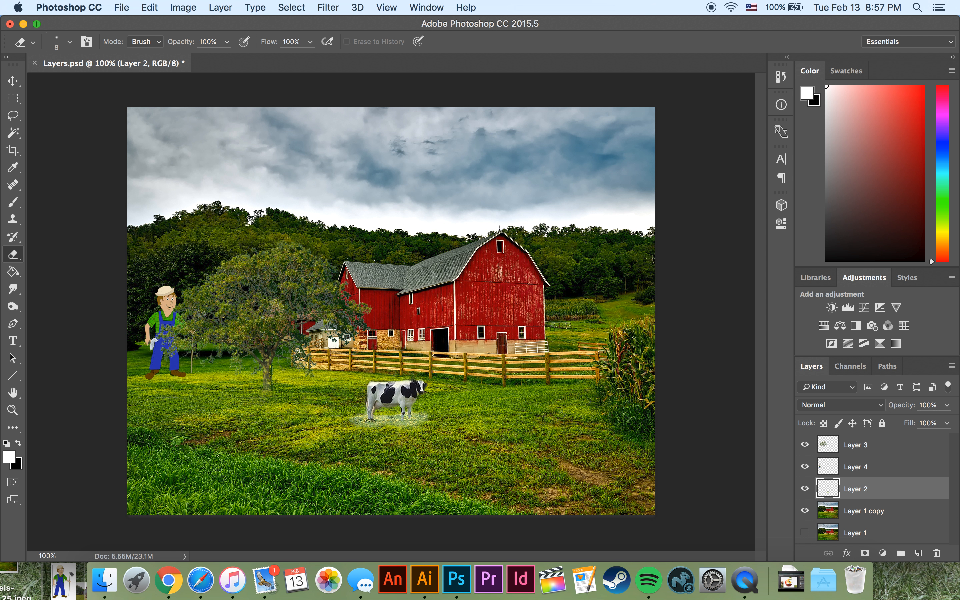
# Create a new empty layer between the farmer's Layer 4 and the tree's Layer 3
pyautogui.press('super+equal')
pyautogui.press('super+equal')
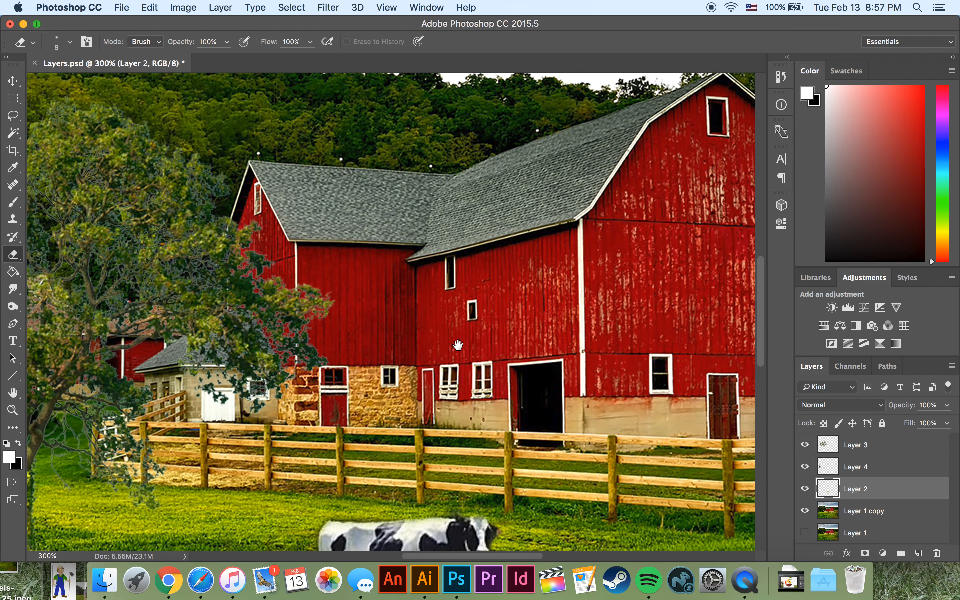
pyautogui.moveTo(362, 417); pyautogui.dragTo(652, 283)
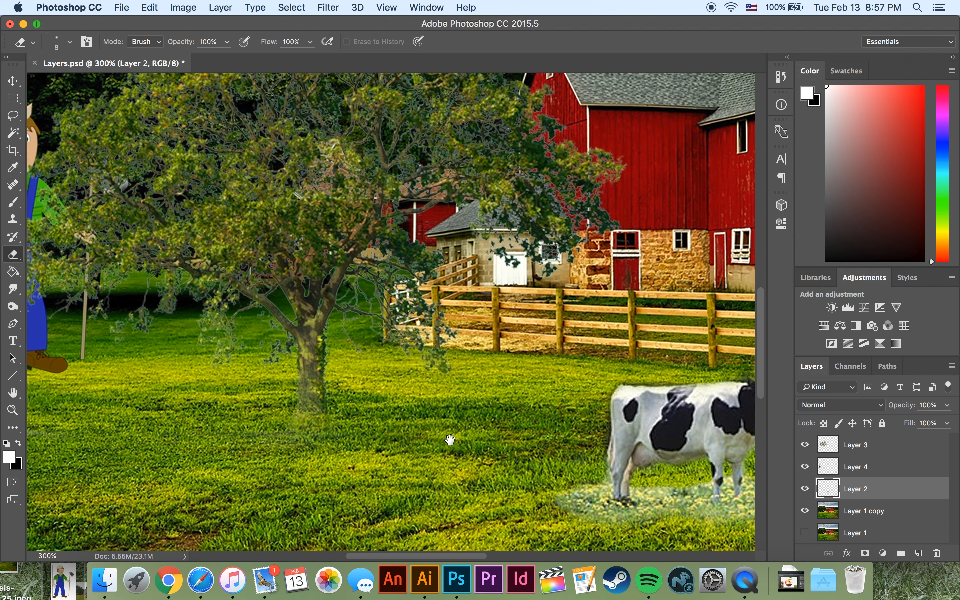
pyautogui.moveTo(450, 439); pyautogui.dragTo(484, 408)
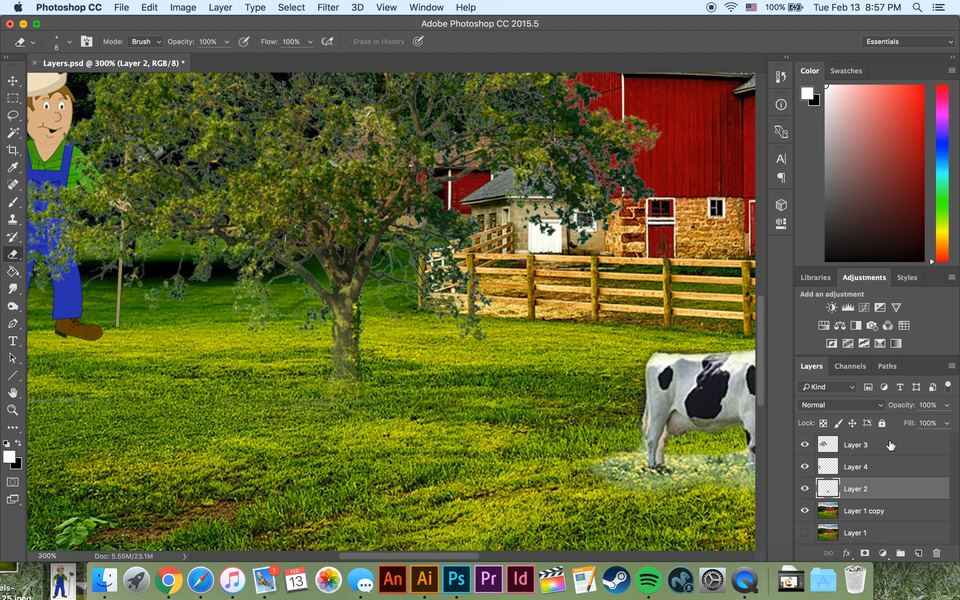
pyautogui.click(891, 471)
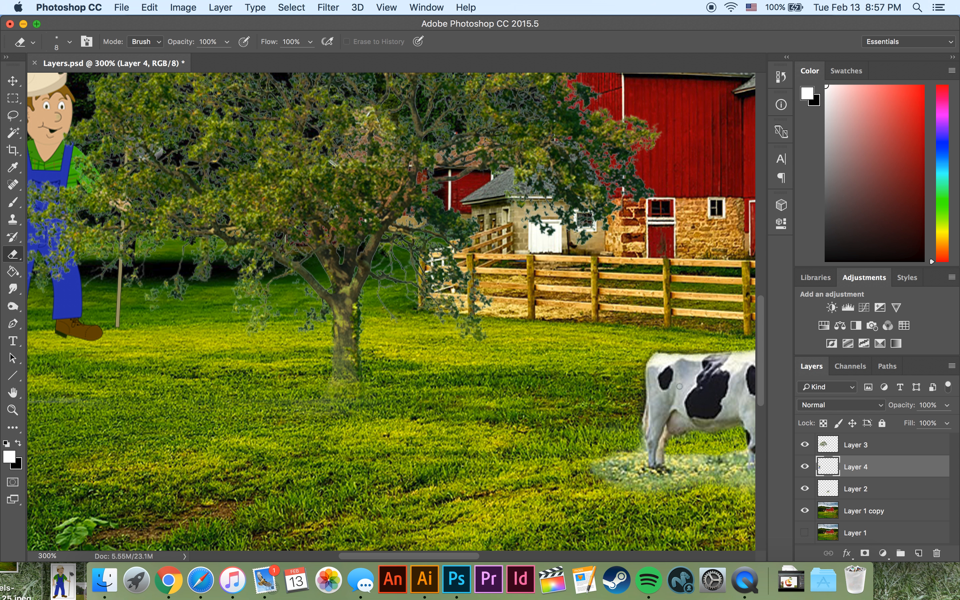
pyautogui.click(891, 452)
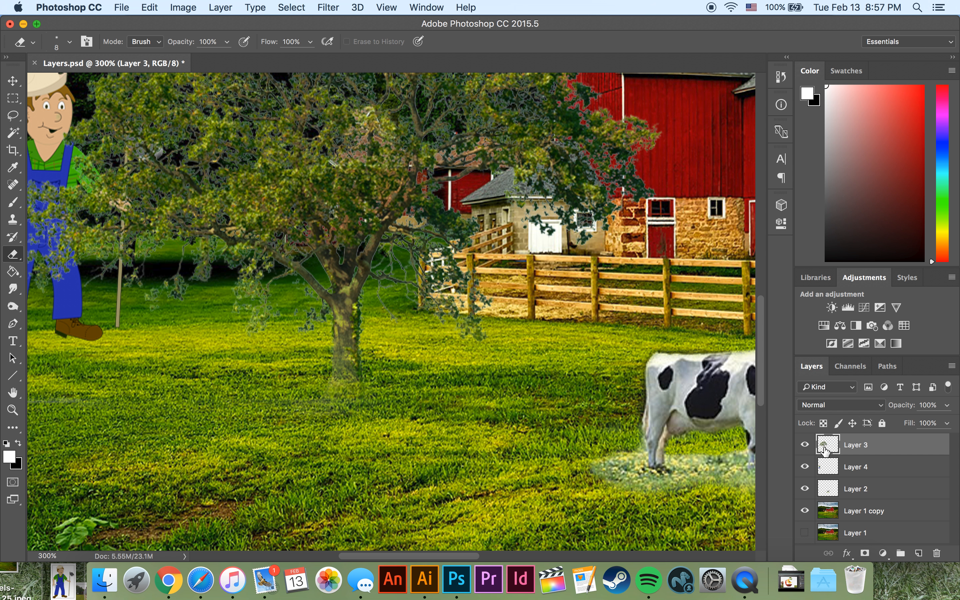
pyautogui.click(886, 468)
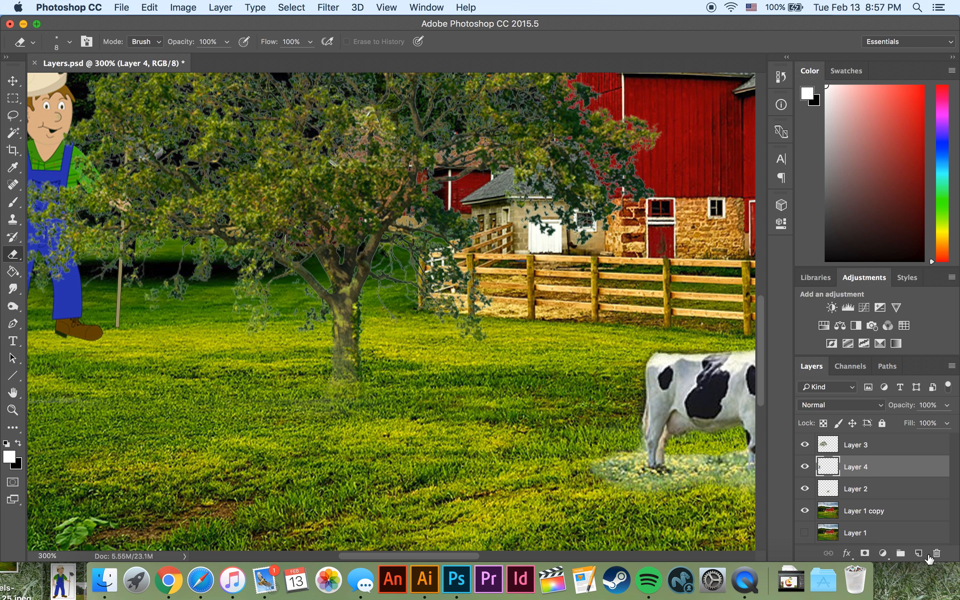
pyautogui.click(919, 552)
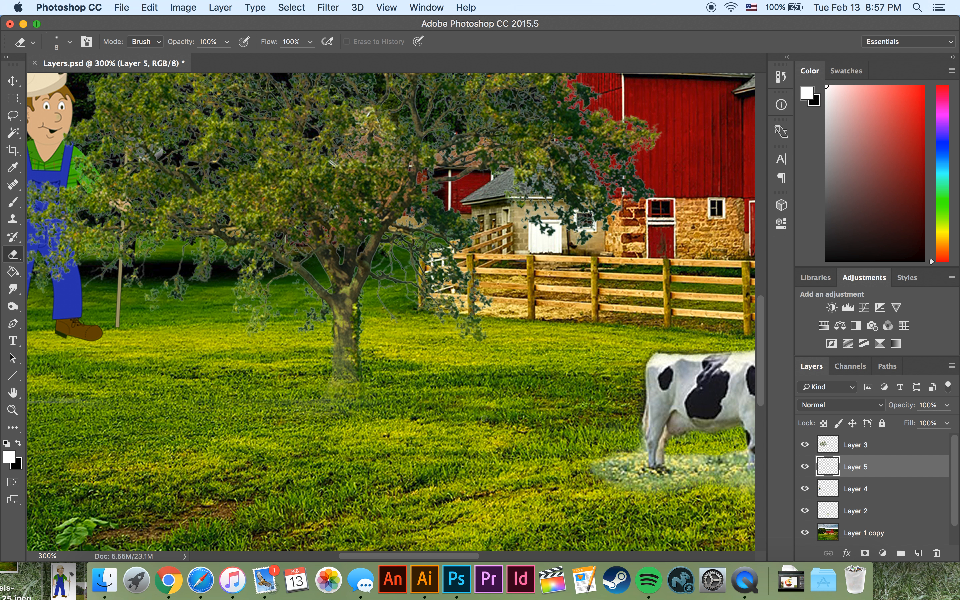
# Paint a wide black oval shadow under the tree trunk on Layer 5 with a soft 45 px Brush at 100% opacity
pyautogui.click(13, 203)
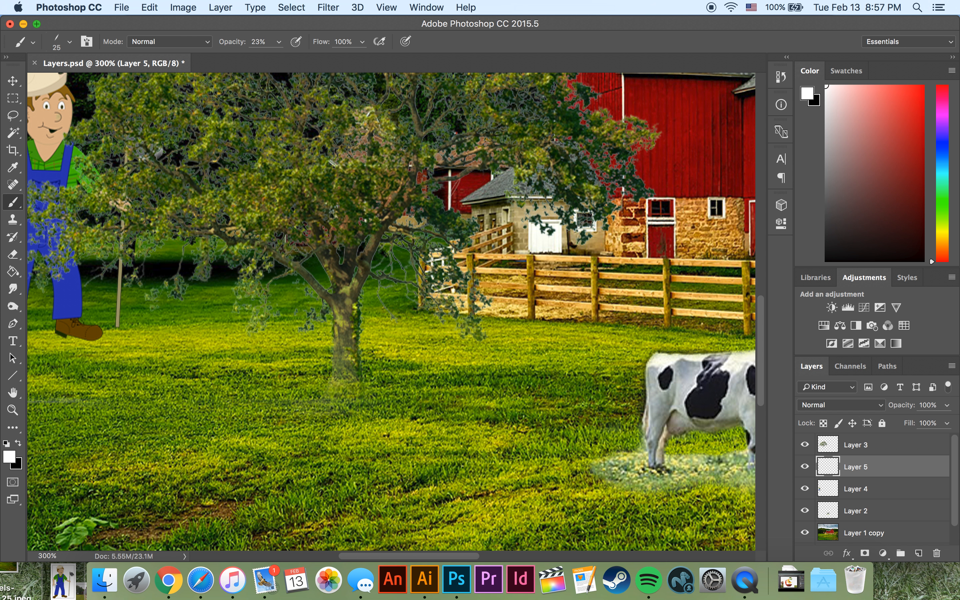
pyautogui.moveTo(849, 208); pyautogui.dragTo(776, 270)
pyautogui.click(69, 42)
pyautogui.click(91, 142)
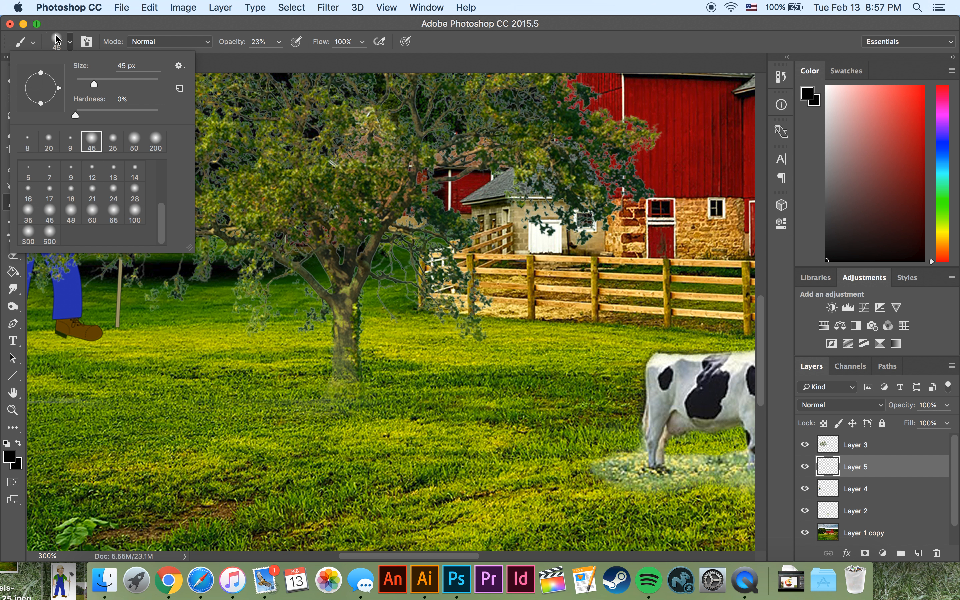
pyautogui.click(70, 42)
pyautogui.moveTo(270, 396)
pyautogui.mouseDown()
pyautogui.moveTo(407, 396)
pyautogui.moveTo(345, 391)
pyautogui.mouseUp()
pyautogui.click(279, 41)
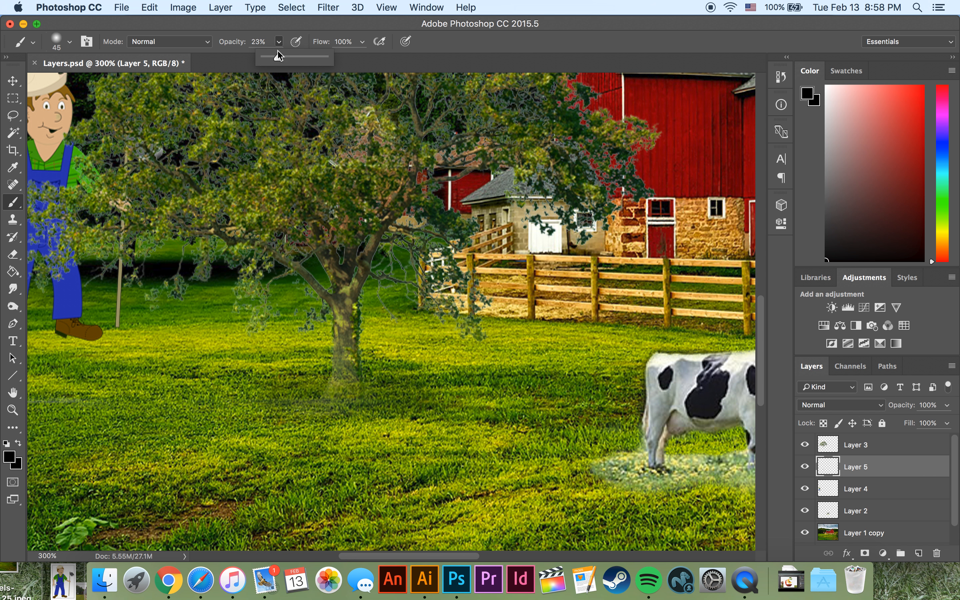
pyautogui.click(280, 47)
pyautogui.moveTo(306, 387)
pyautogui.mouseDown()
pyautogui.moveTo(388, 399)
pyautogui.moveTo(233, 401)
pyautogui.moveTo(566, 399)
pyautogui.moveTo(354, 392)
pyautogui.moveTo(519, 397)
pyautogui.moveTo(379, 383)
pyautogui.moveTo(203, 391)
pyautogui.moveTo(246, 395)
pyautogui.moveTo(143, 406)
pyautogui.moveTo(348, 418)
pyautogui.moveTo(525, 409)
pyautogui.mouseUp()
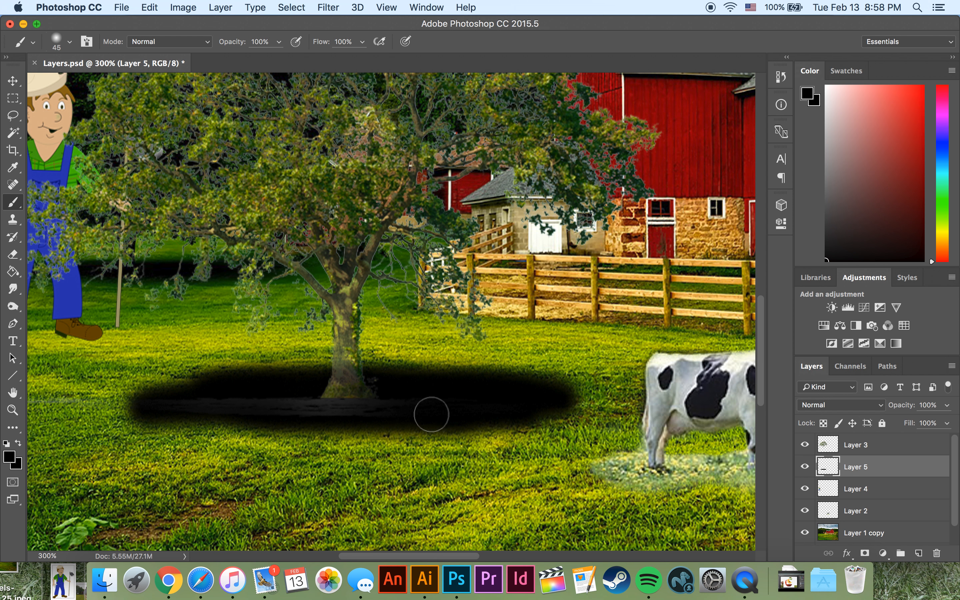
pyautogui.press('super+minus')
pyautogui.press('super+minus')
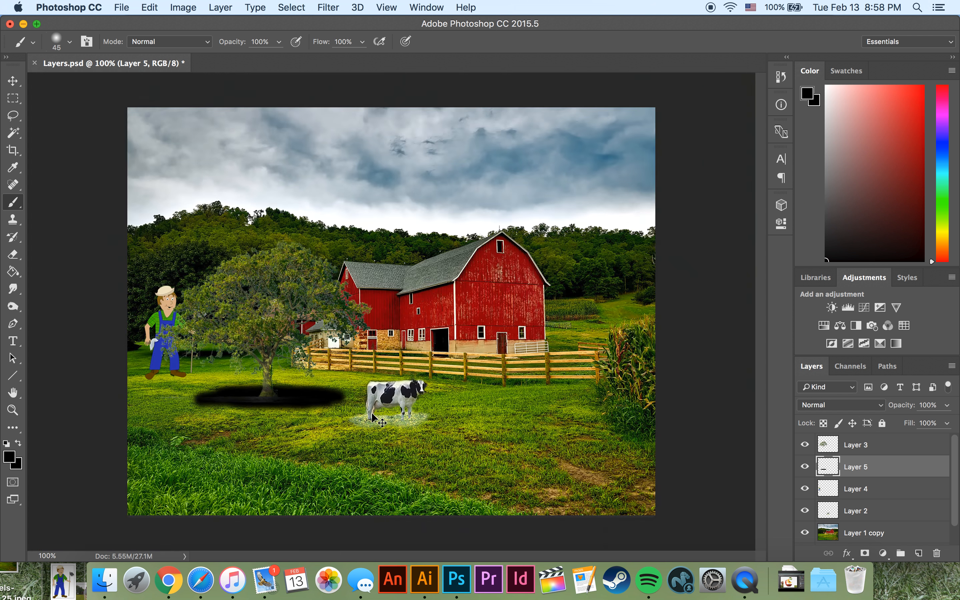
pyautogui.press('super+equal')
pyautogui.hscroll(-10, 230, 476)
pyautogui.scroll(-4, 229, 476)
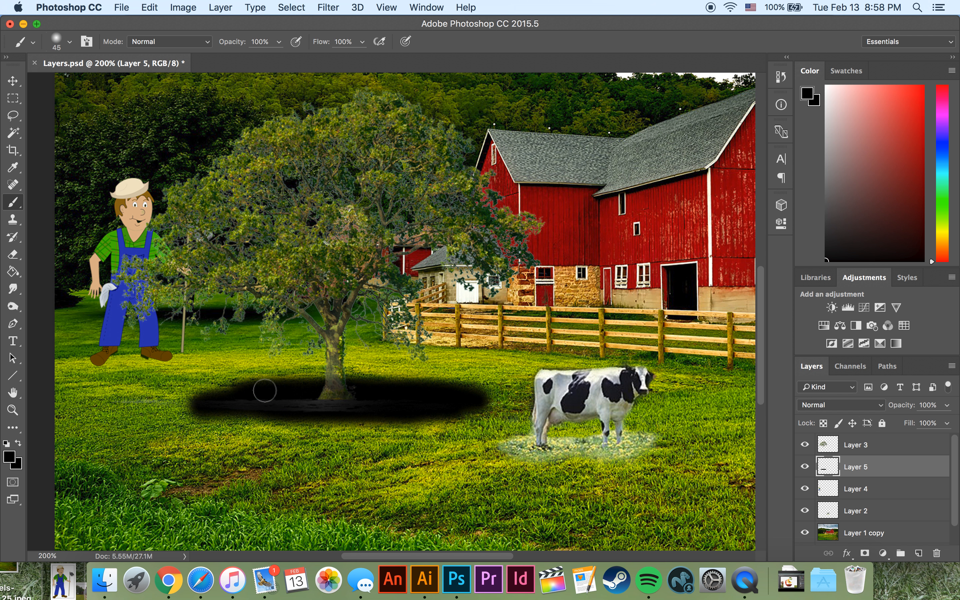
pyautogui.moveTo(343, 383)
pyautogui.mouseDown()
pyautogui.moveTo(398, 387)
pyautogui.moveTo(222, 402)
pyautogui.moveTo(345, 412)
pyautogui.moveTo(408, 403)
pyautogui.mouseUp()
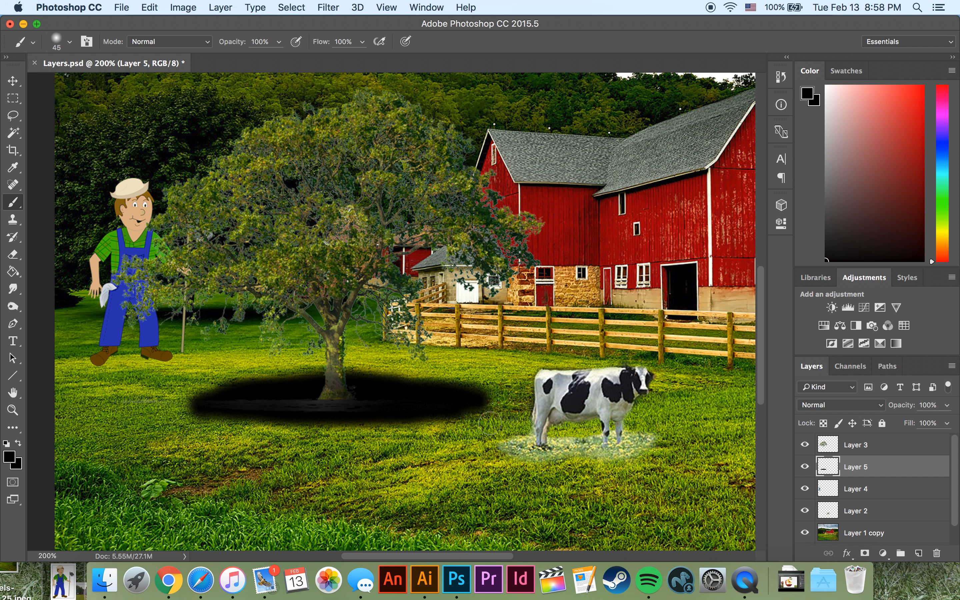
# Soften and thin the upper and lower edges of the tree's black shadow with a soft 40 px Eraser
pyautogui.click(9, 257)
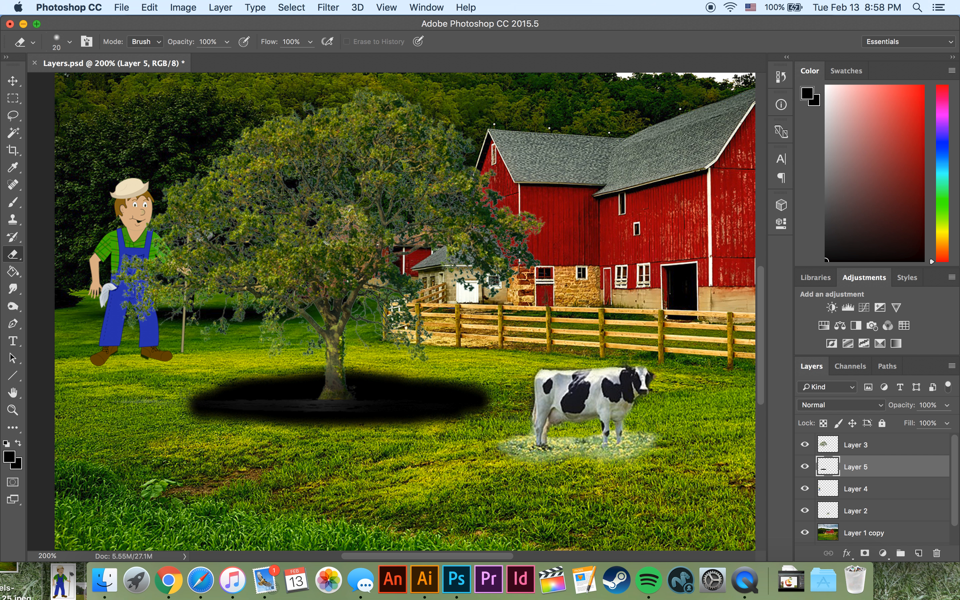
pyautogui.moveTo(179, 386)
pyautogui.mouseDown()
pyautogui.moveTo(303, 375)
pyautogui.moveTo(505, 383)
pyautogui.moveTo(444, 374)
pyautogui.moveTo(494, 407)
pyautogui.moveTo(416, 429)
pyautogui.moveTo(309, 427)
pyautogui.moveTo(411, 435)
pyautogui.moveTo(488, 408)
pyautogui.moveTo(476, 415)
pyautogui.moveTo(480, 396)
pyautogui.mouseUp()
pyautogui.moveTo(180, 424)
pyautogui.mouseDown()
pyautogui.moveTo(223, 420)
pyautogui.moveTo(340, 444)
pyautogui.moveTo(342, 425)
pyautogui.mouseUp()
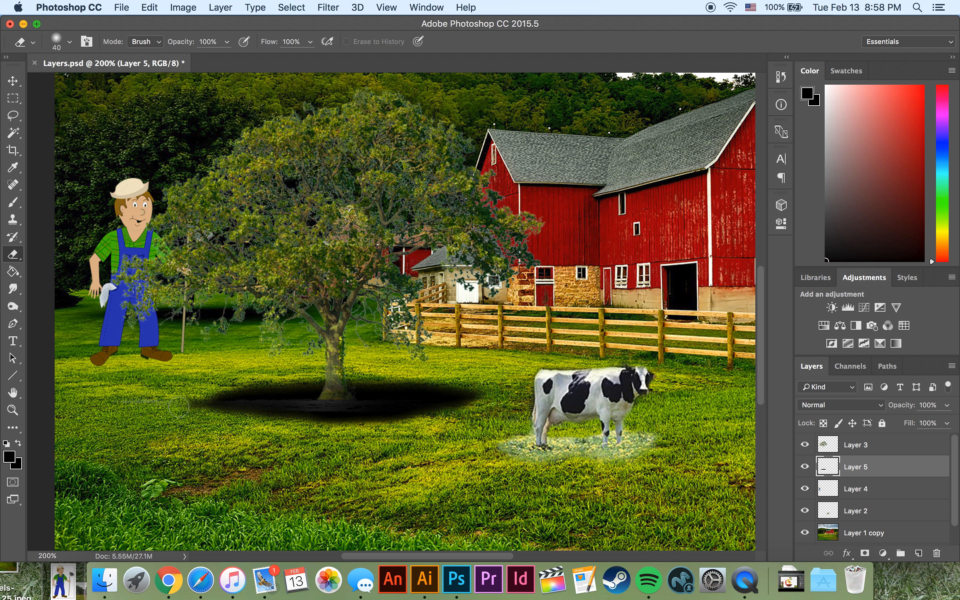
pyautogui.press('super+z')
pyautogui.moveTo(186, 423); pyautogui.dragTo(498, 426)
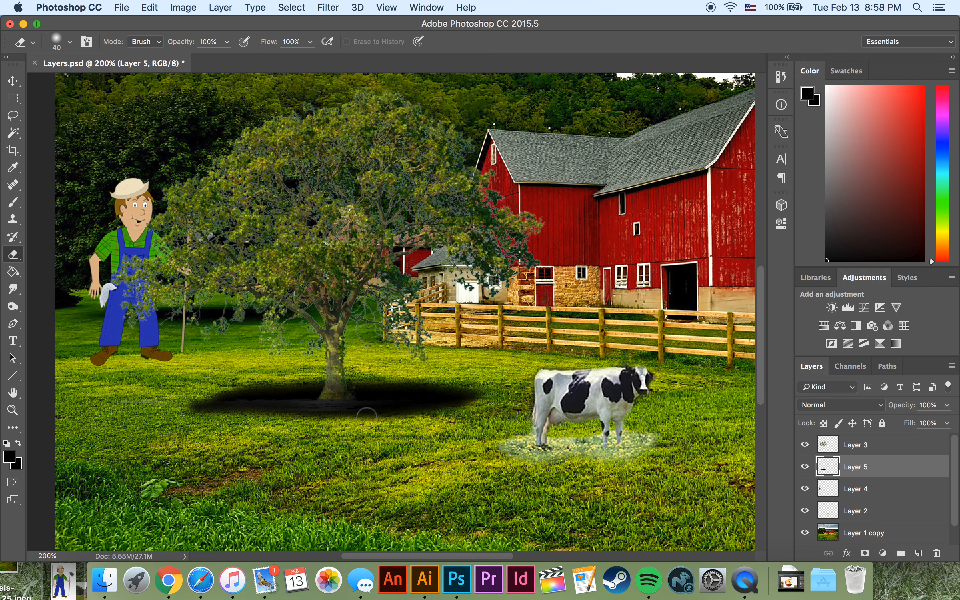
pyautogui.moveTo(351, 421); pyautogui.dragTo(476, 418)
pyautogui.press('super+z')
pyautogui.moveTo(351, 422); pyautogui.dragTo(456, 427)
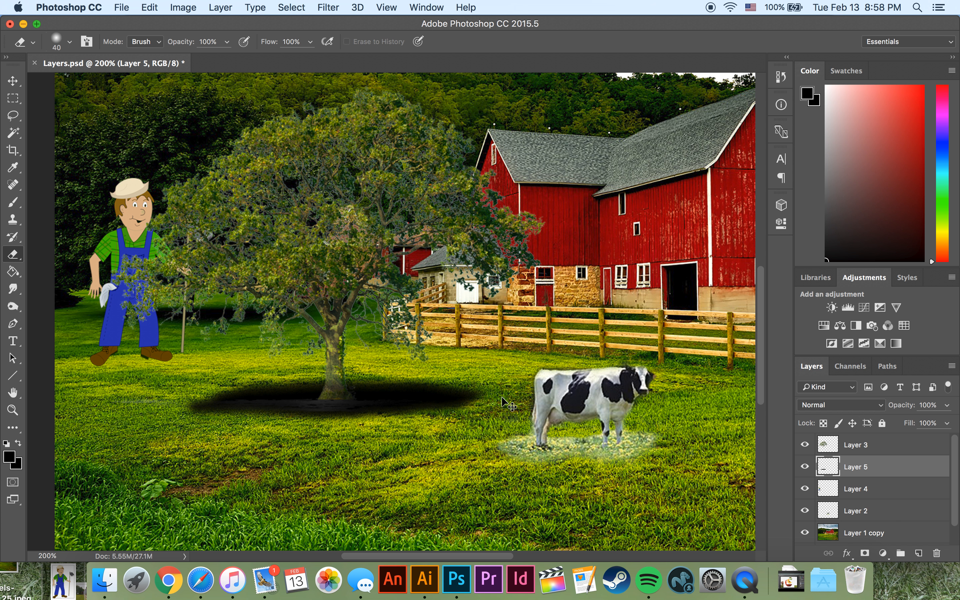
pyautogui.press('super+minus')
pyautogui.press('super+plus')
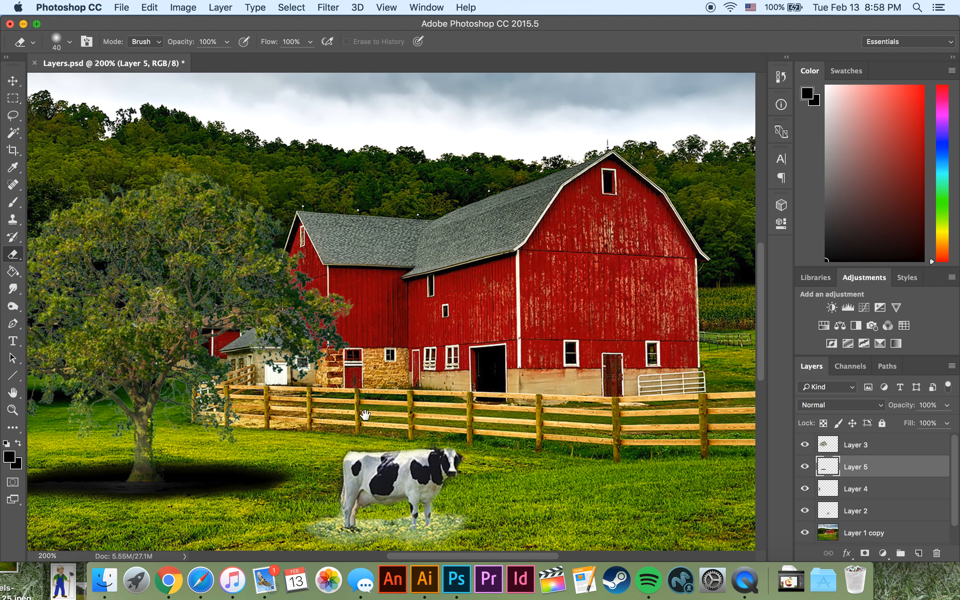
pyautogui.hscroll(-10, 501, 396)
pyautogui.scroll(-3, 501, 396)
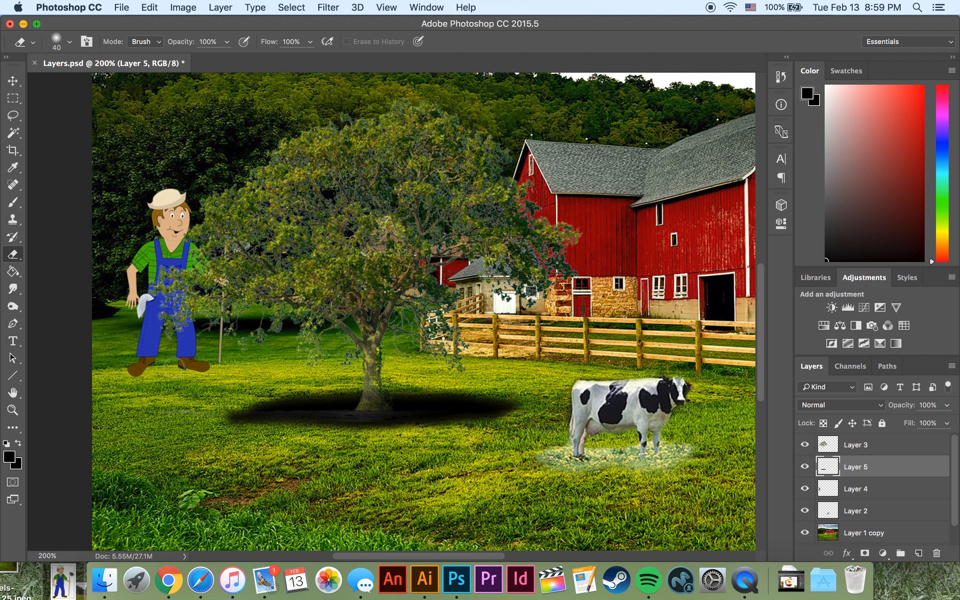
# Set the Eraser to a hard round 36 px tip
pyautogui.click(70, 42)
pyautogui.scroll(3, 94, 205)
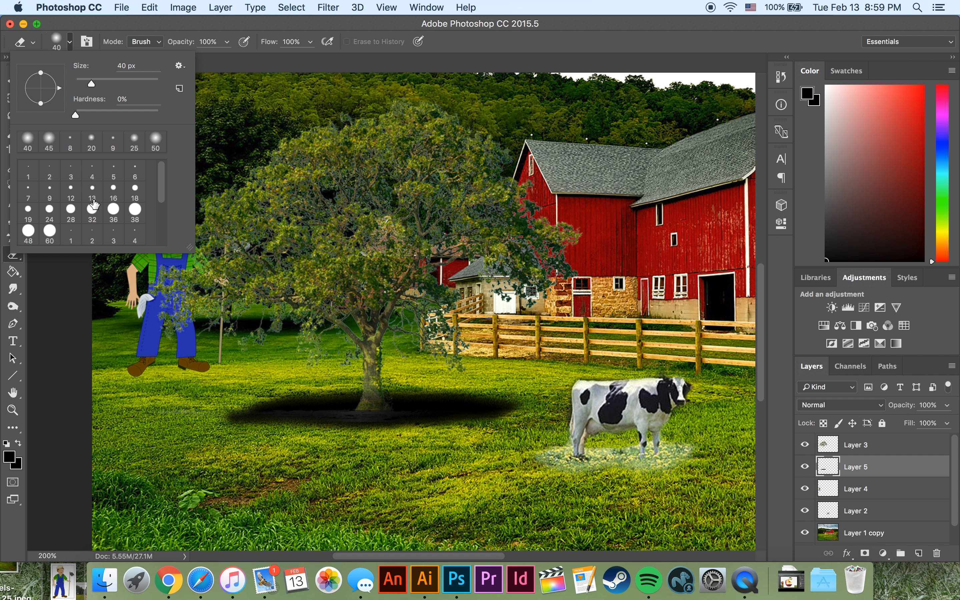
pyautogui.click(116, 215)
pyautogui.click(71, 42)
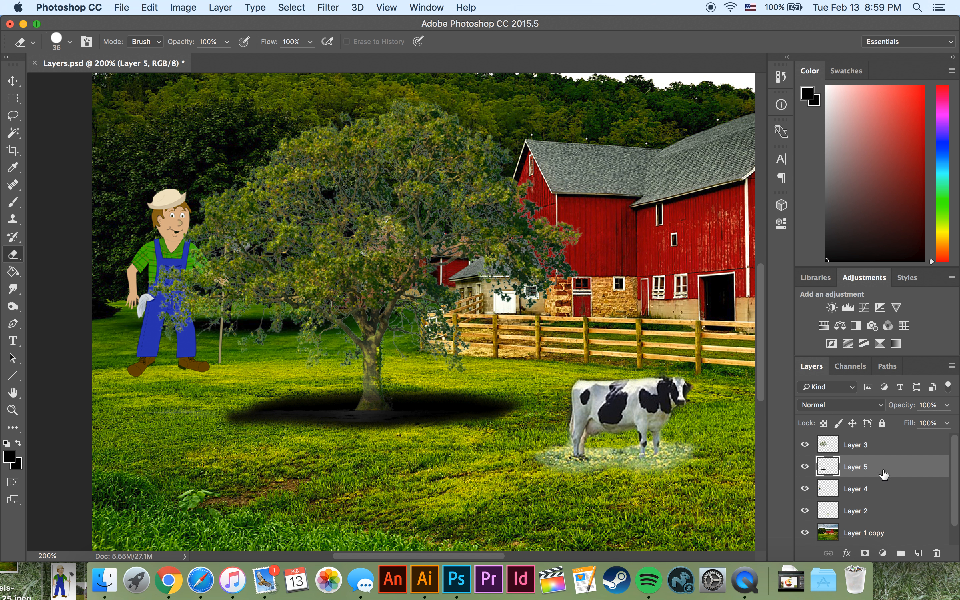
# Try black strokes on the grass on Layer 3 with a soft 45 px and a hard 32 px Brush, and undo them
pyautogui.click(889, 451)
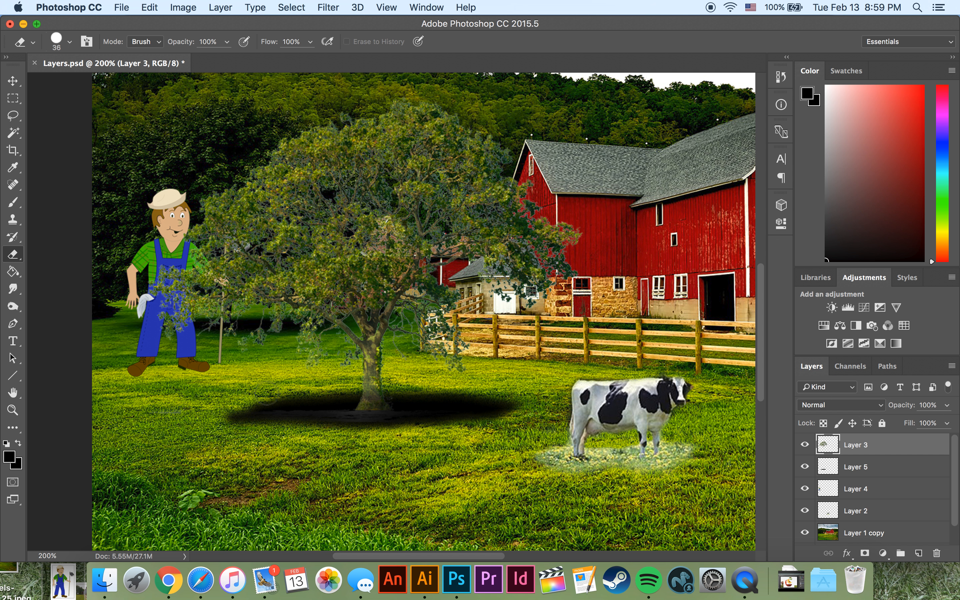
pyautogui.click(12, 202)
pyautogui.moveTo(260, 435); pyautogui.dragTo(327, 462)
pyautogui.press('super+z')
pyautogui.click(70, 42)
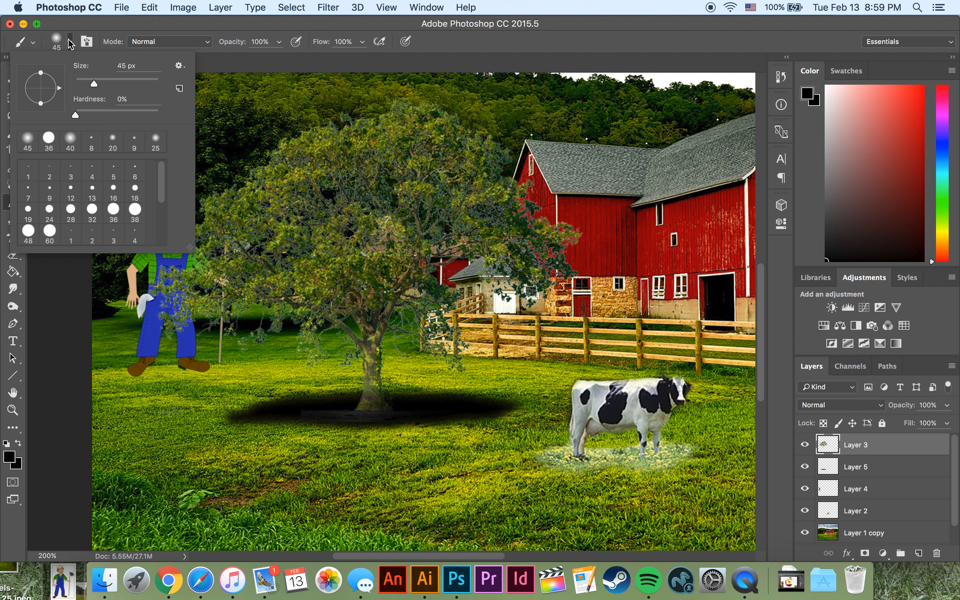
pyautogui.click(92, 210)
pyautogui.click(70, 45)
pyautogui.moveTo(178, 413)
pyautogui.mouseDown()
pyautogui.moveTo(196, 438)
pyautogui.moveTo(131, 424)
pyautogui.mouseUp()
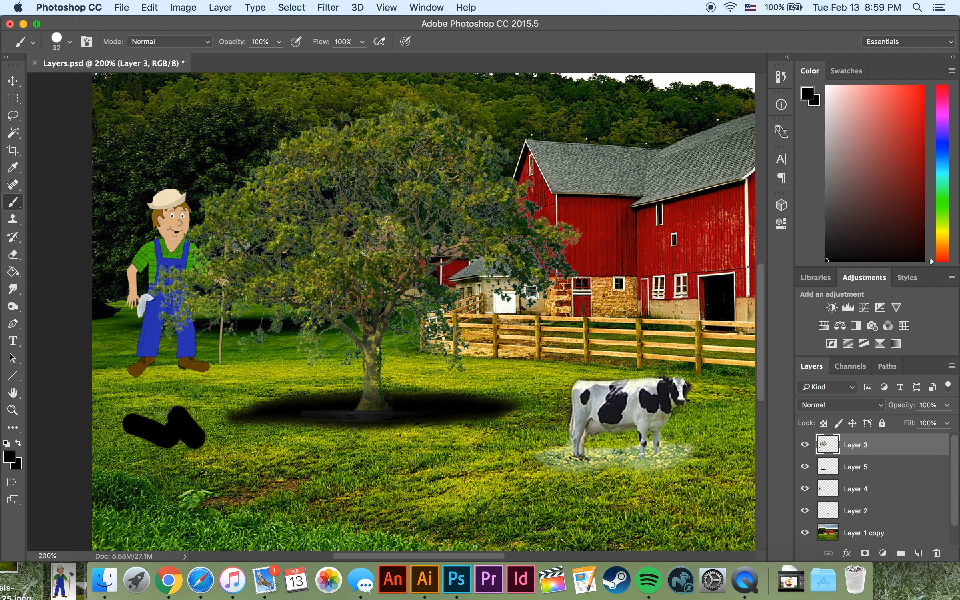
pyautogui.moveTo(246, 454); pyautogui.dragTo(392, 463)
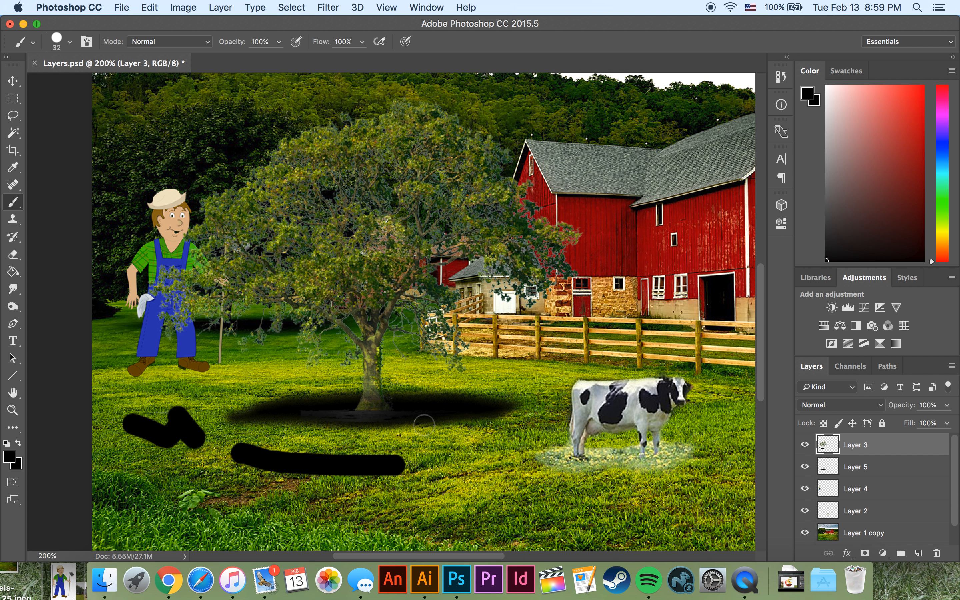
pyautogui.press('super+alt+z')
pyautogui.press('super+alt+z')
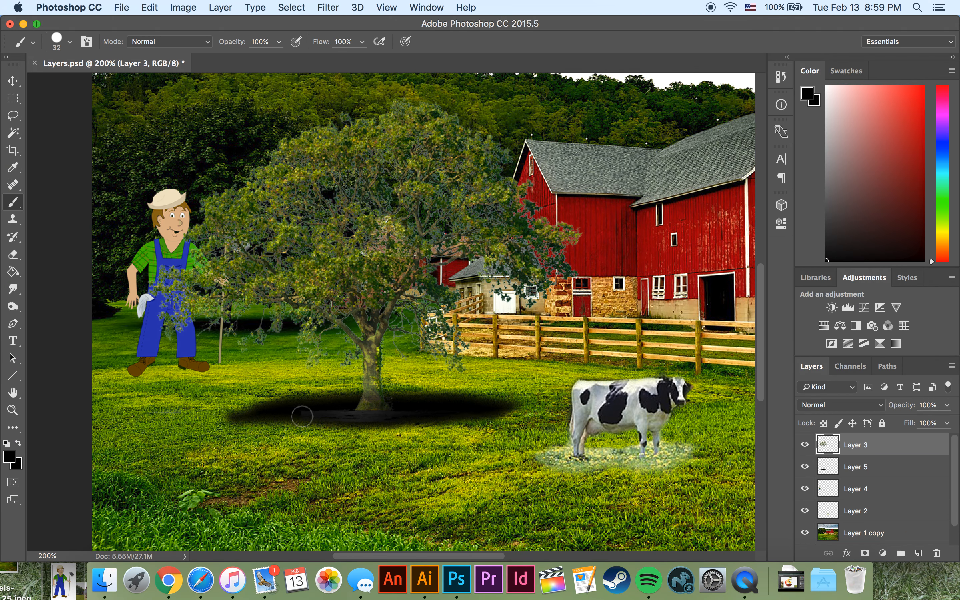
# Try black strokes below the farmer with the 32 px Brush at 40% opacity, and undo them
pyautogui.moveTo(227, 45); pyautogui.dragTo(200, 48)
pyautogui.moveTo(156, 427)
pyautogui.mouseDown()
pyautogui.moveTo(175, 444)
pyautogui.moveTo(238, 457)
pyautogui.mouseUp()
pyautogui.moveTo(134, 406); pyautogui.dragTo(195, 453)
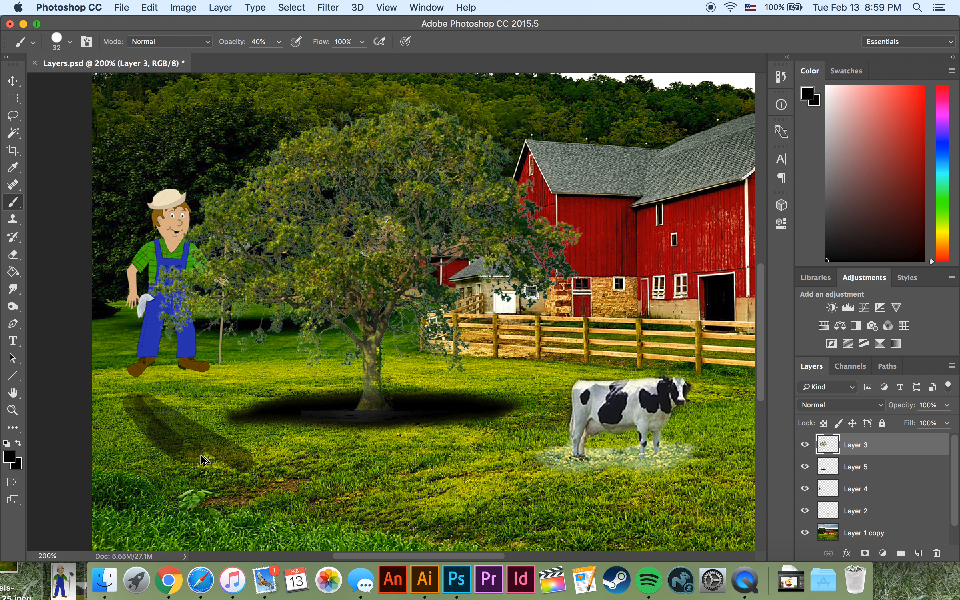
pyautogui.press('super+alt+z')
pyautogui.press('super+alt+z')
pyautogui.press('super+alt+z')
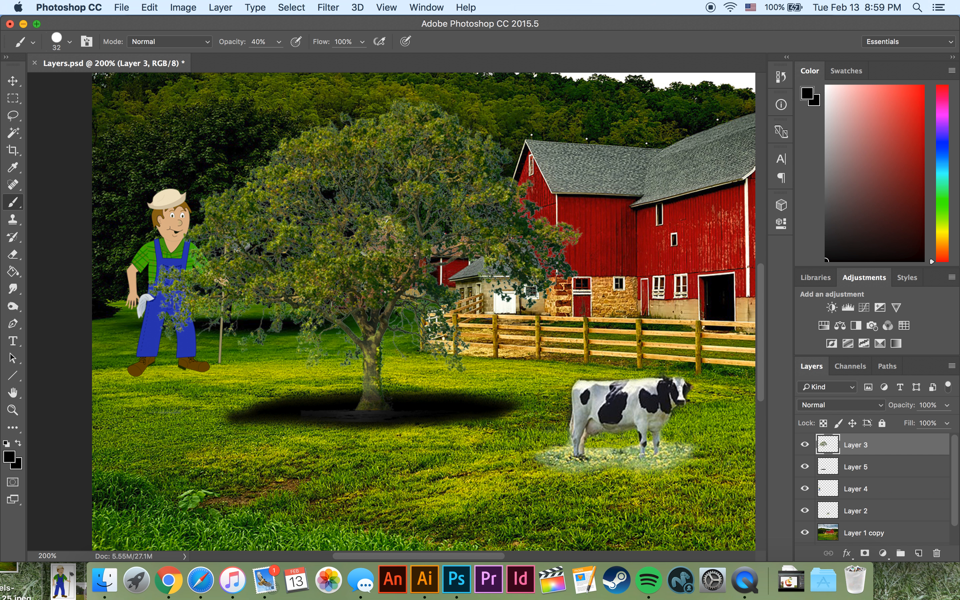
# Lower the opacity of Layer 5, which holds the tree's shadow, to 62%
pyautogui.click(878, 471)
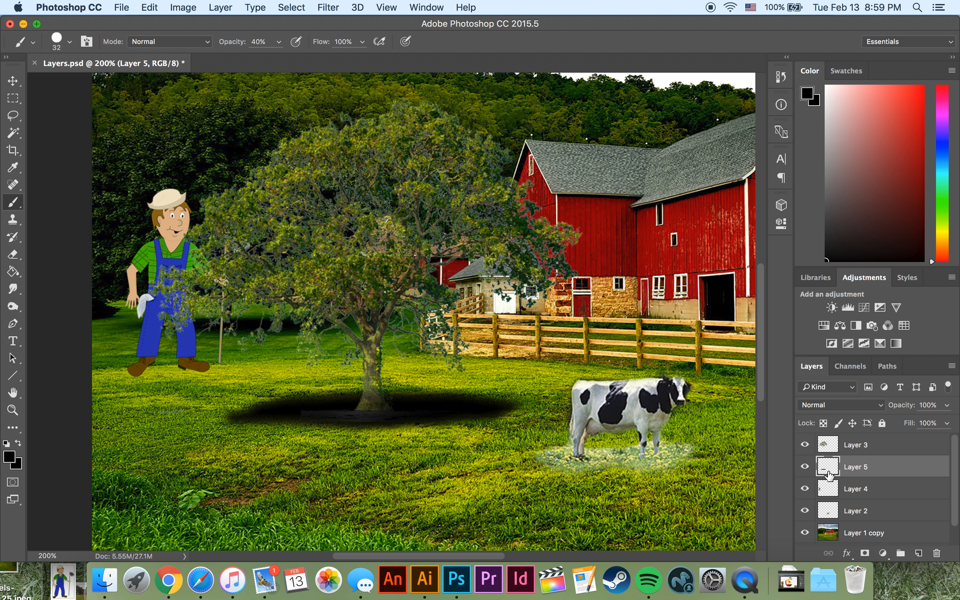
pyautogui.click(947, 406)
pyautogui.moveTo(945, 424); pyautogui.dragTo(931, 424)
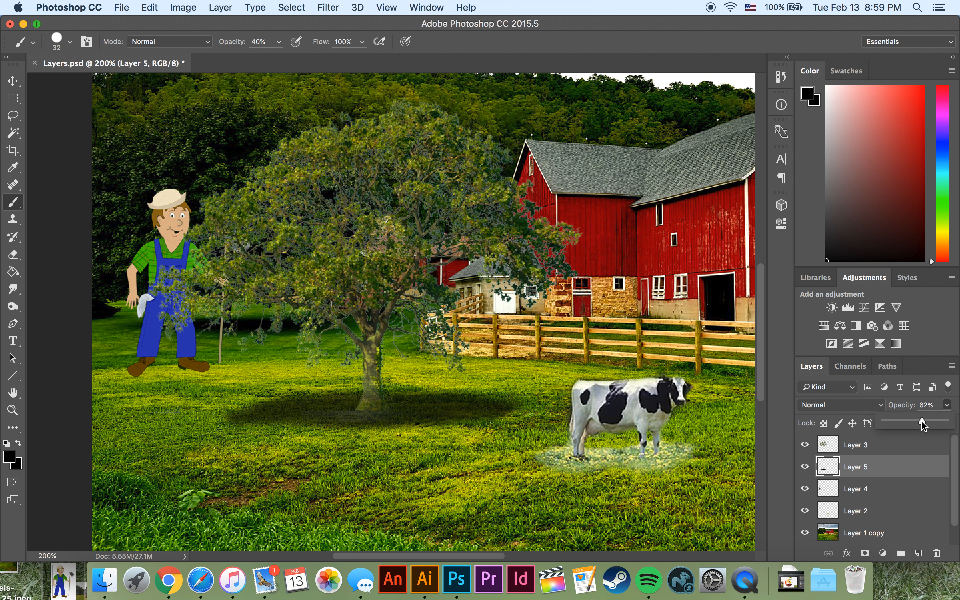
# Lower the opacity of Layer 5, which holds the tree's shadow, to 41%
pyautogui.moveTo(916, 427); pyautogui.dragTo(913, 427)
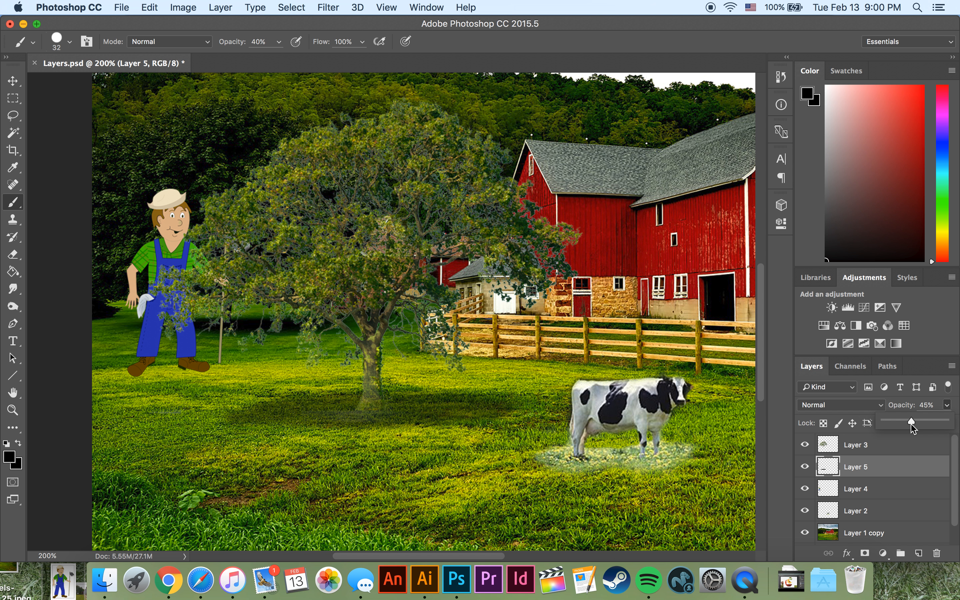
pyautogui.click(950, 409)
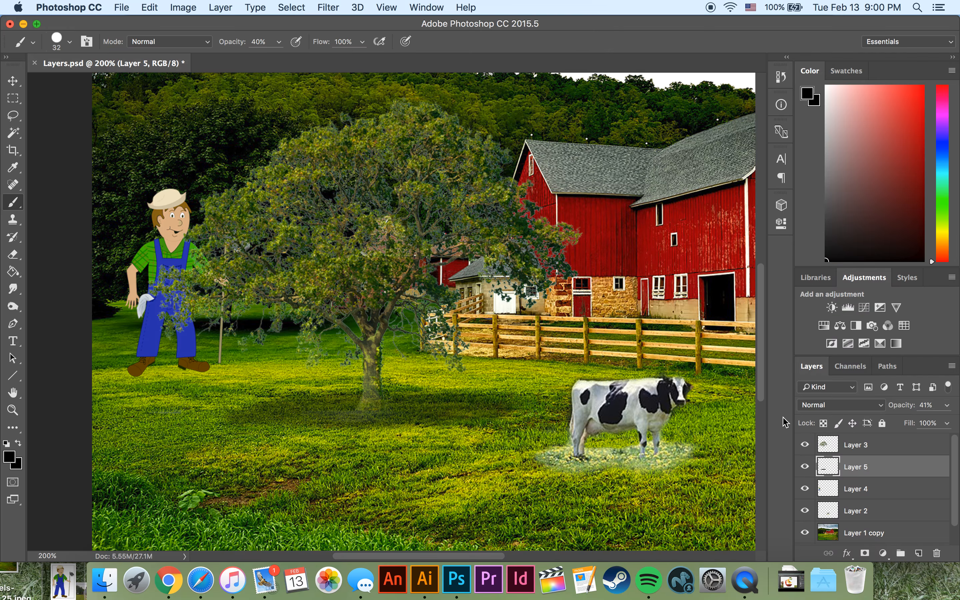
pyautogui.press('super+1')
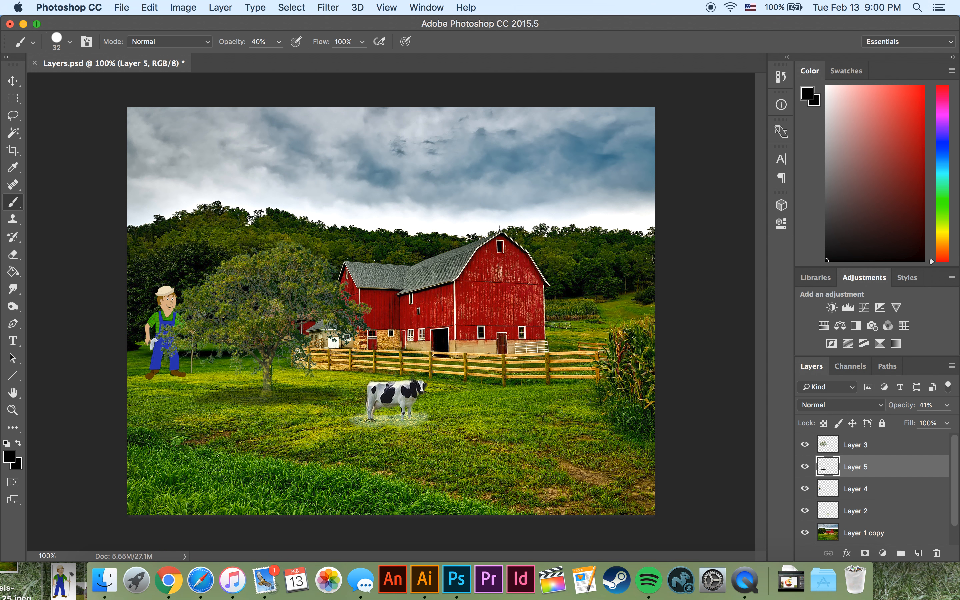
# Set the foreground colour to light gray and enlarge the Brush to 80 px
pyautogui.press('super+equal')
pyautogui.moveTo(586, 450); pyautogui.dragTo(568, 384)
pyautogui.press('super+minus')
pyautogui.press('super+equal')
pyautogui.scroll(-3, 437, 350)
pyautogui.hscroll(1, 437, 350)
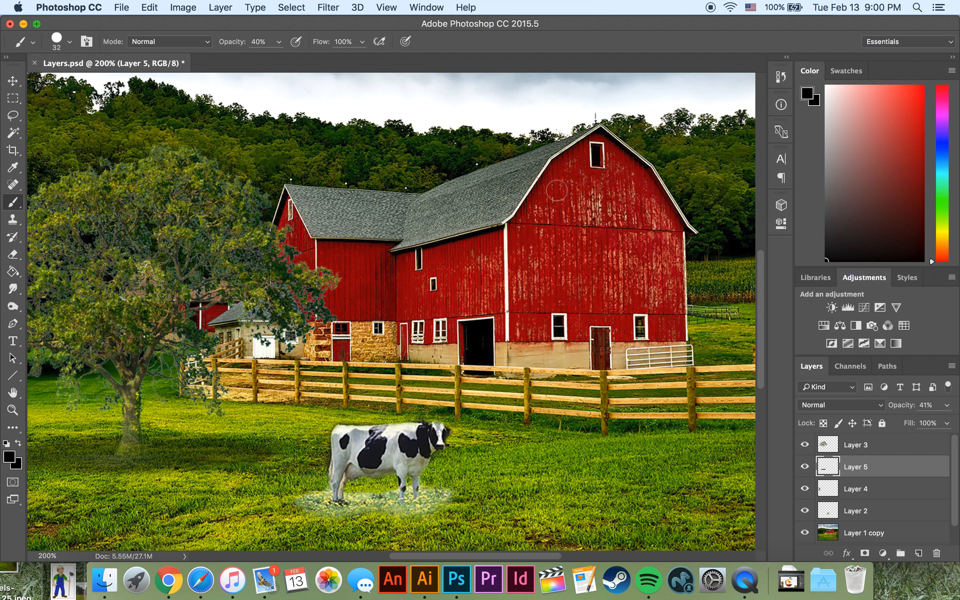
pyautogui.moveTo(833, 116)
pyautogui.mouseDown()
pyautogui.moveTo(801, 97)
pyautogui.moveTo(792, 132)
pyautogui.mouseUp()
pyautogui.press(']')
pyautogui.press(']')
pyautogui.press(']')
pyautogui.press(']')
# Try a light gray stroke on the grassy hillside beside the barn with the hard 80 px Brush, and undo it
pyautogui.moveTo(599, 346); pyautogui.dragTo(382, 314)
pyautogui.moveTo(654, 232)
pyautogui.mouseDown()
pyautogui.moveTo(615, 208)
pyautogui.moveTo(605, 212)
pyautogui.mouseUp()
pyautogui.press('super+z')
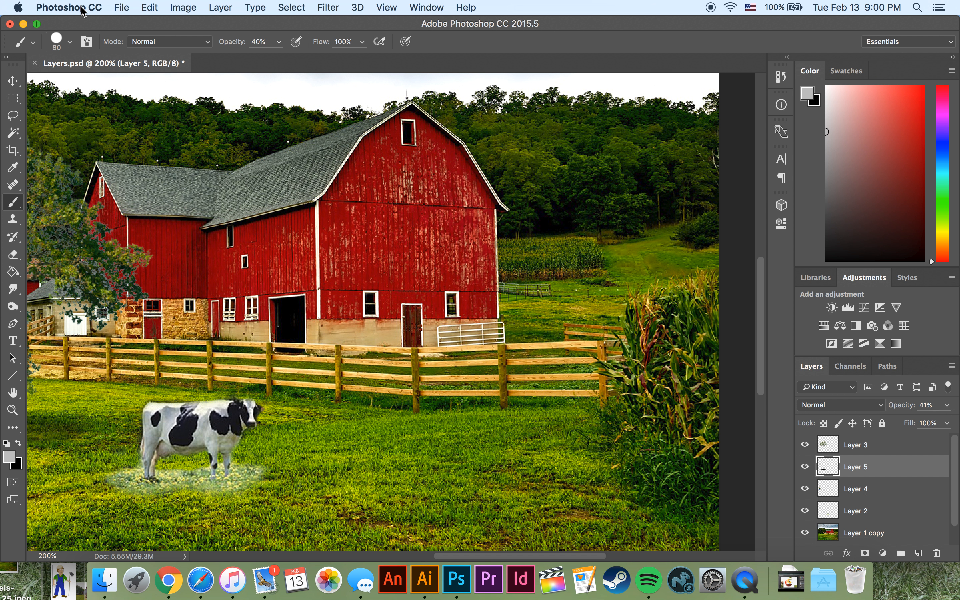
# Soften the 80 px Brush tip and raise its opacity to 100%, undoing the test stroke on the hillside
pyautogui.click(69, 42)
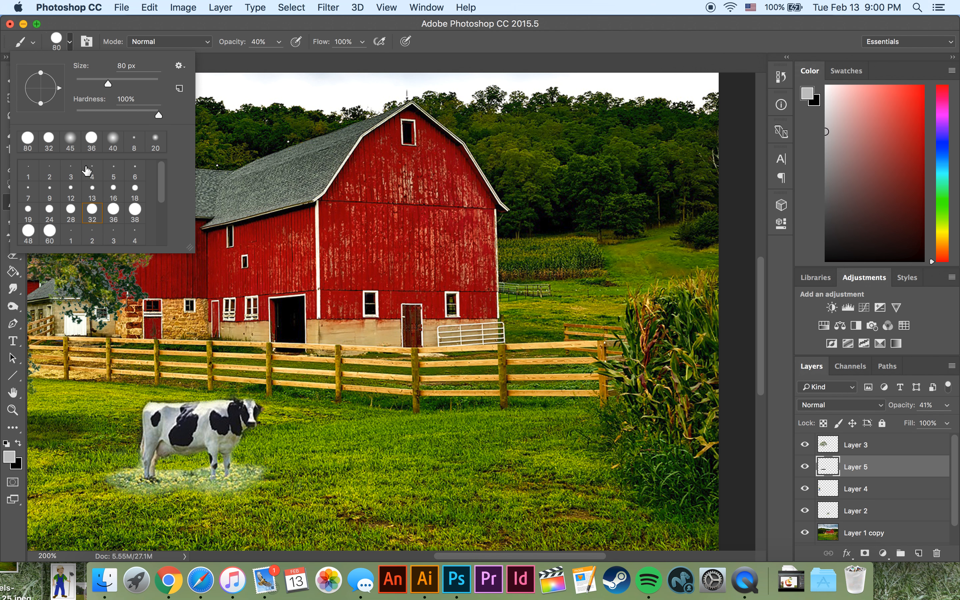
pyautogui.moveTo(100, 113); pyautogui.dragTo(93, 114)
pyautogui.click(73, 48)
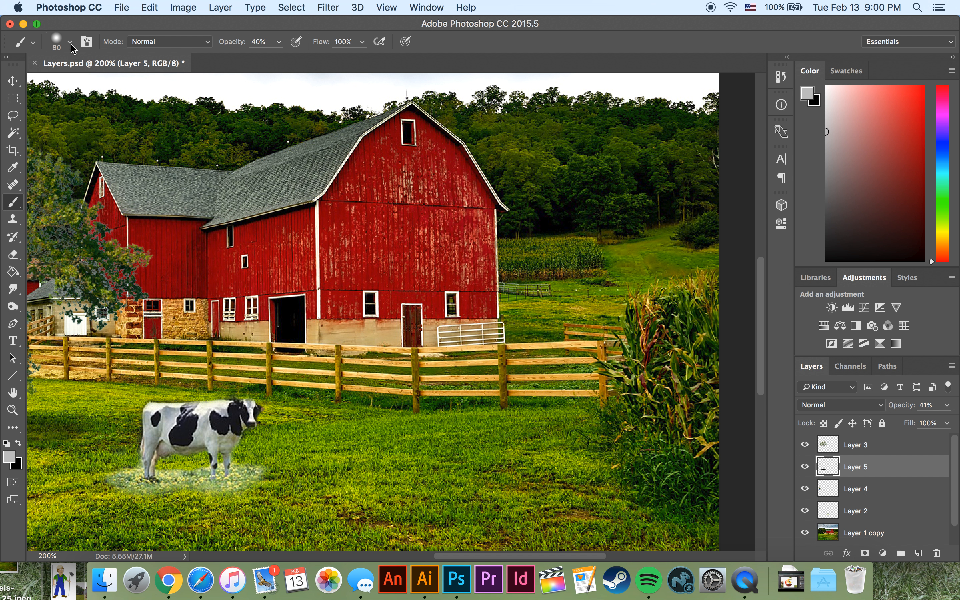
pyautogui.moveTo(592, 273)
pyautogui.mouseDown()
pyautogui.moveTo(631, 255)
pyautogui.moveTo(546, 278)
pyautogui.moveTo(689, 242)
pyautogui.moveTo(619, 291)
pyautogui.moveTo(518, 311)
pyautogui.moveTo(652, 283)
pyautogui.moveTo(601, 303)
pyautogui.moveTo(679, 262)
pyautogui.moveTo(616, 289)
pyautogui.mouseUp()
pyautogui.press('0')
pyautogui.press('super+z')
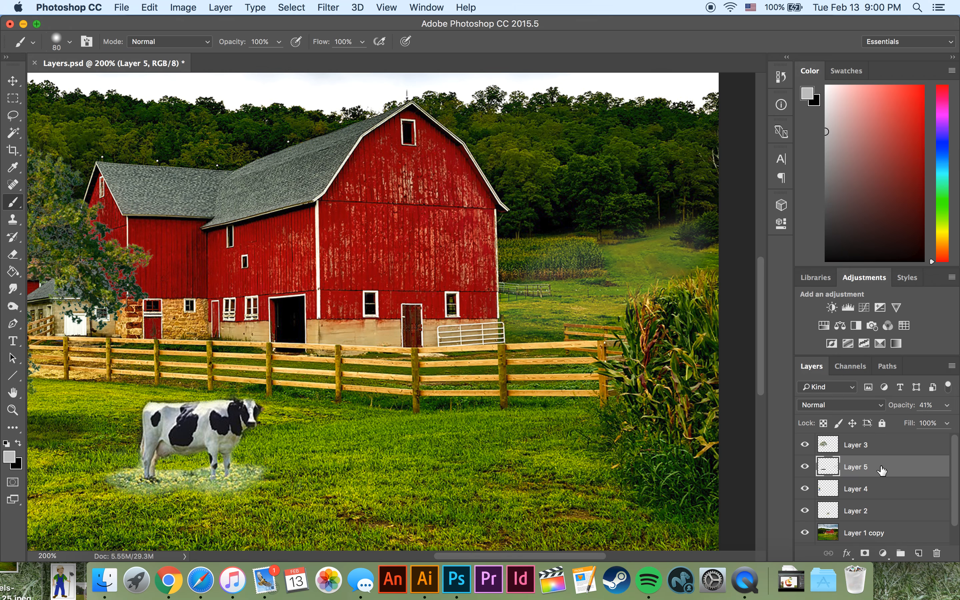
# Add a new layer above Layer 5 and paint a soft gray fog band from the hillside across the fence in front of the barn
pyautogui.click(919, 554)
pyautogui.moveTo(671, 258)
pyautogui.mouseDown()
pyautogui.moveTo(632, 280)
pyautogui.moveTo(650, 262)
pyautogui.moveTo(552, 335)
pyautogui.moveTo(535, 332)
pyautogui.moveTo(559, 317)
pyautogui.moveTo(538, 329)
pyautogui.moveTo(277, 340)
pyautogui.mouseUp()
pyautogui.scroll(-2, 317, 343)
pyautogui.hscroll(-2, 317, 343)
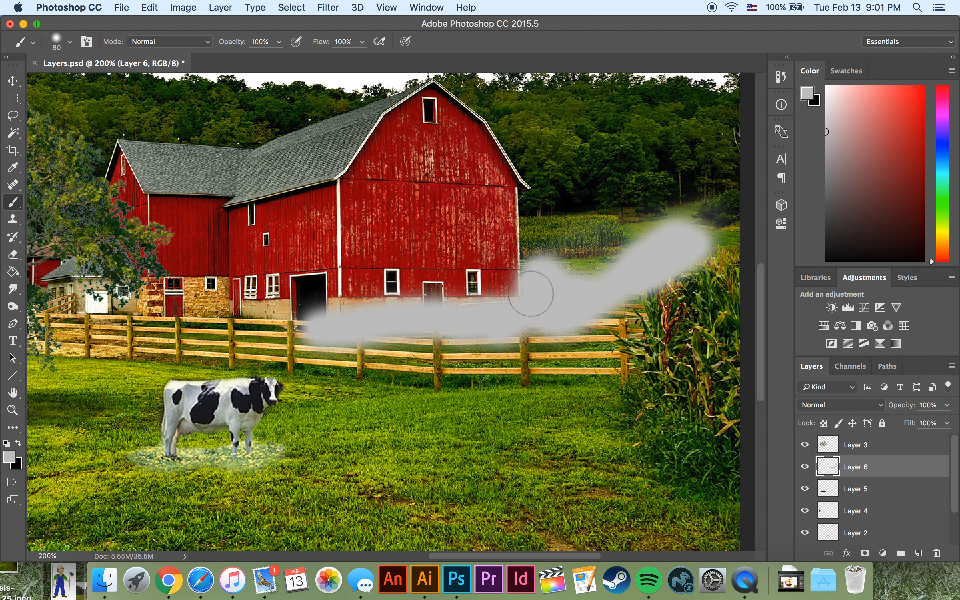
pyautogui.moveTo(327, 323)
pyautogui.mouseDown()
pyautogui.moveTo(563, 331)
pyautogui.moveTo(543, 321)
pyautogui.moveTo(392, 333)
pyautogui.mouseUp()
# Extend the gray fog behind the tree, around the farmer's legs and down across the foreground grass below him
pyautogui.hscroll(-10, 437, 342)
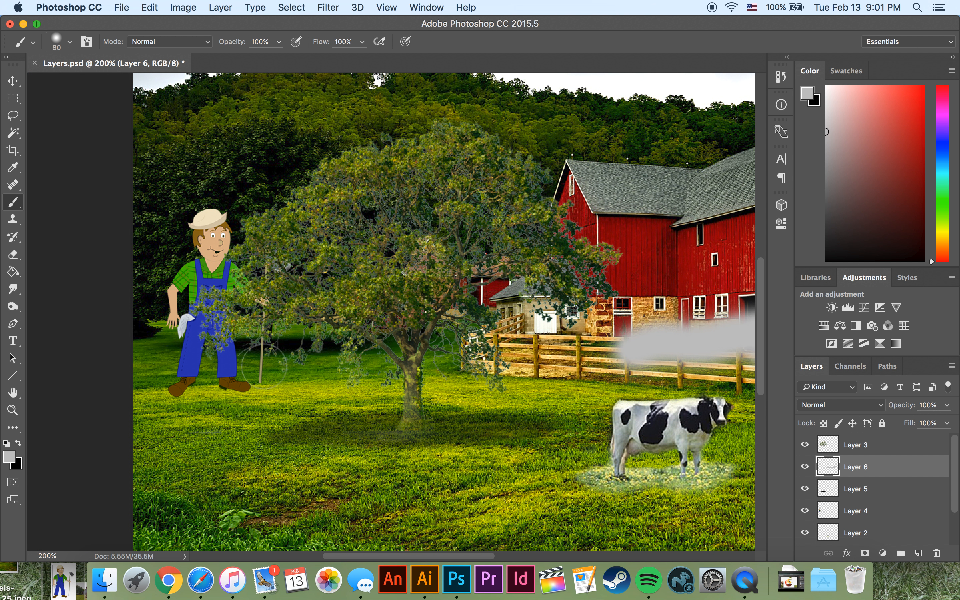
pyautogui.moveTo(144, 327)
pyautogui.mouseDown()
pyautogui.moveTo(226, 338)
pyautogui.moveTo(423, 325)
pyautogui.moveTo(458, 343)
pyautogui.moveTo(284, 347)
pyautogui.moveTo(234, 360)
pyautogui.moveTo(309, 358)
pyautogui.moveTo(231, 367)
pyautogui.moveTo(300, 382)
pyautogui.moveTo(236, 392)
pyautogui.moveTo(229, 408)
pyautogui.moveTo(210, 401)
pyautogui.moveTo(210, 445)
pyautogui.moveTo(160, 490)
pyautogui.mouseUp()
pyautogui.moveTo(202, 384)
pyautogui.mouseDown()
pyautogui.moveTo(125, 364)
pyautogui.moveTo(131, 448)
pyautogui.moveTo(161, 470)
pyautogui.moveTo(167, 532)
pyautogui.mouseUp()
pyautogui.scroll(-5, 188, 387)
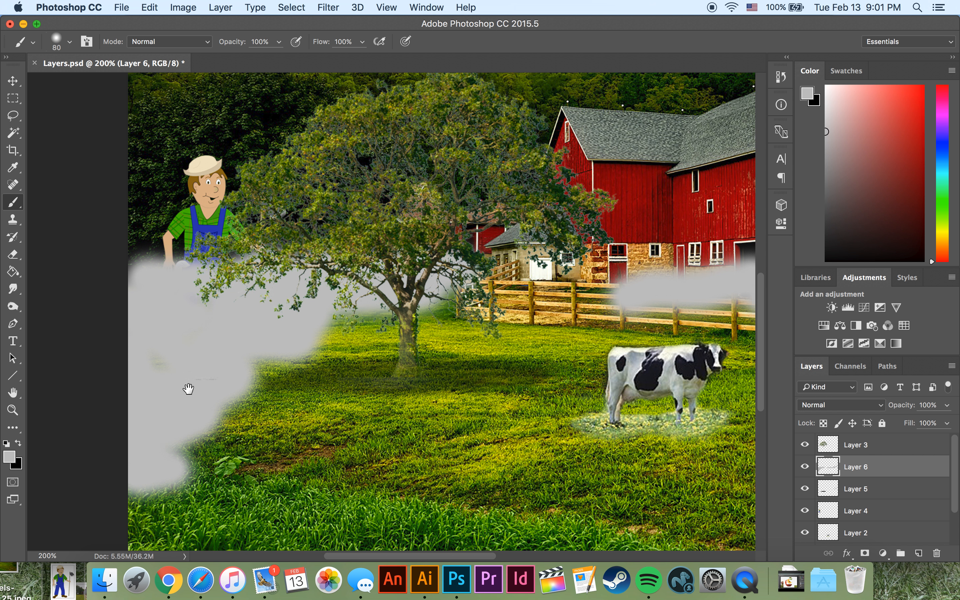
pyautogui.moveTo(161, 429)
pyautogui.mouseDown()
pyautogui.moveTo(210, 453)
pyautogui.moveTo(593, 494)
pyautogui.moveTo(516, 496)
pyautogui.moveTo(300, 459)
pyautogui.moveTo(110, 445)
pyautogui.moveTo(172, 416)
pyautogui.moveTo(370, 452)
pyautogui.moveTo(364, 460)
pyautogui.moveTo(436, 476)
pyautogui.moveTo(401, 495)
pyautogui.moveTo(513, 495)
pyautogui.moveTo(497, 506)
pyautogui.moveTo(699, 491)
pyautogui.moveTo(532, 451)
pyautogui.moveTo(342, 470)
pyautogui.moveTo(405, 450)
pyautogui.moveTo(225, 427)
pyautogui.moveTo(312, 454)
pyautogui.moveTo(281, 467)
pyautogui.moveTo(388, 512)
pyautogui.moveTo(246, 514)
pyautogui.moveTo(534, 529)
pyautogui.moveTo(318, 483)
pyautogui.moveTo(272, 486)
pyautogui.moveTo(255, 509)
pyautogui.moveTo(175, 535)
pyautogui.moveTo(314, 477)
pyautogui.mouseUp()
pyautogui.press('super+minus')
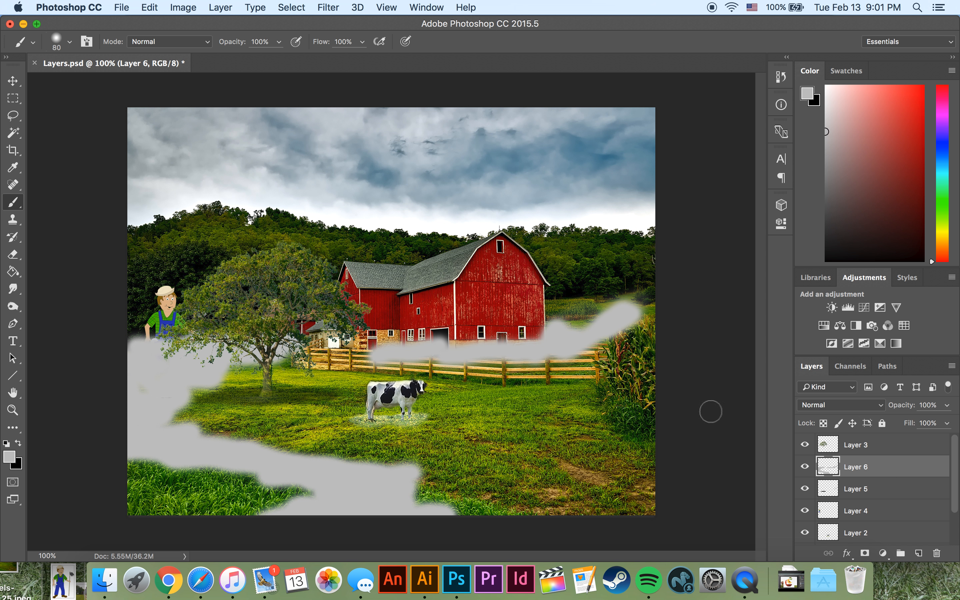
# Lower the opacity of Layer 6, which holds the gray fog, to 35%
pyautogui.click(947, 405)
pyautogui.moveTo(947, 423); pyautogui.dragTo(912, 428)
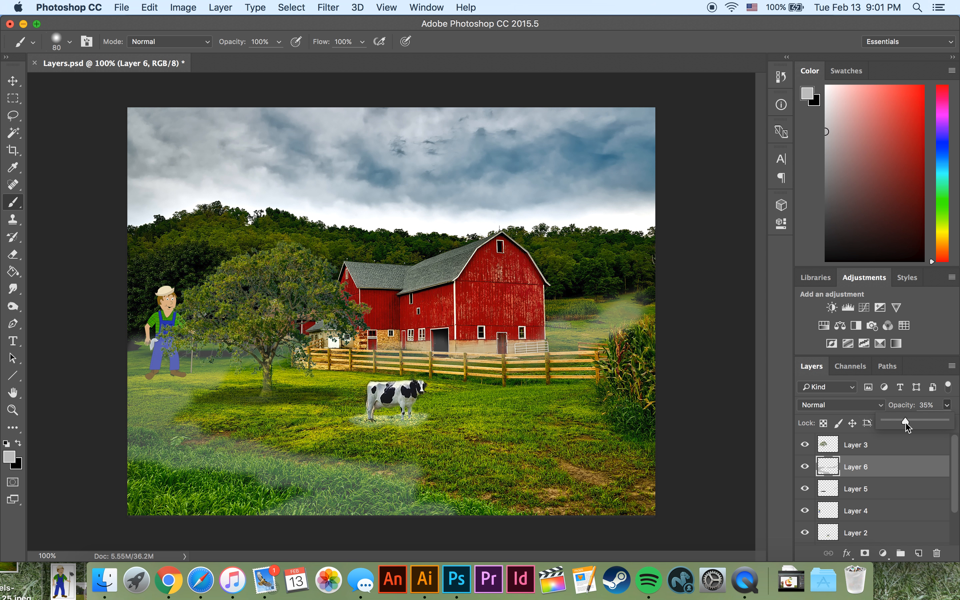
pyautogui.click(948, 413)
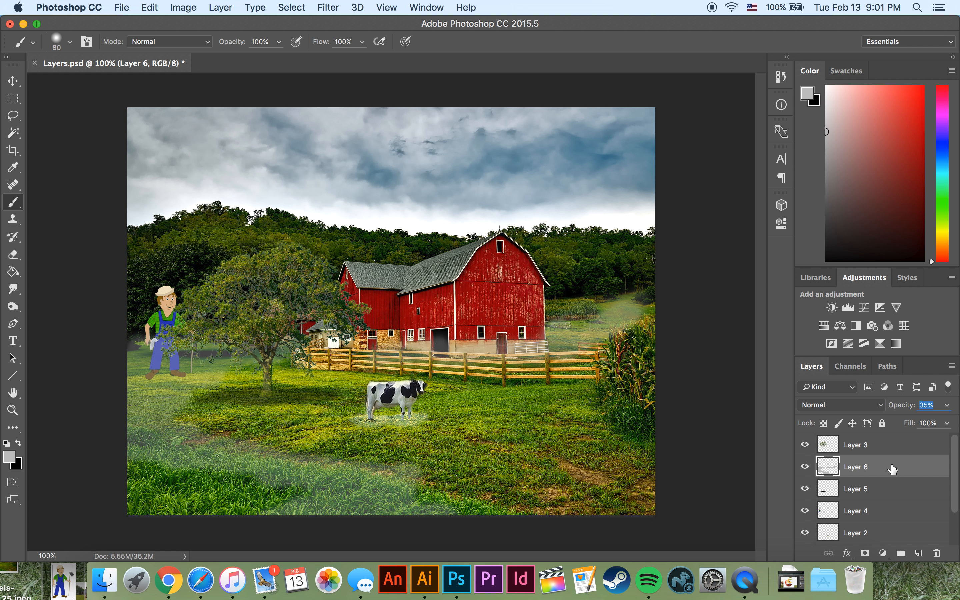
# Add another layer above Layer 6, choose a lighter gray and enlarge the soft Brush to 250 px
pyautogui.click(919, 552)
pyautogui.moveTo(835, 121); pyautogui.dragTo(826, 109)
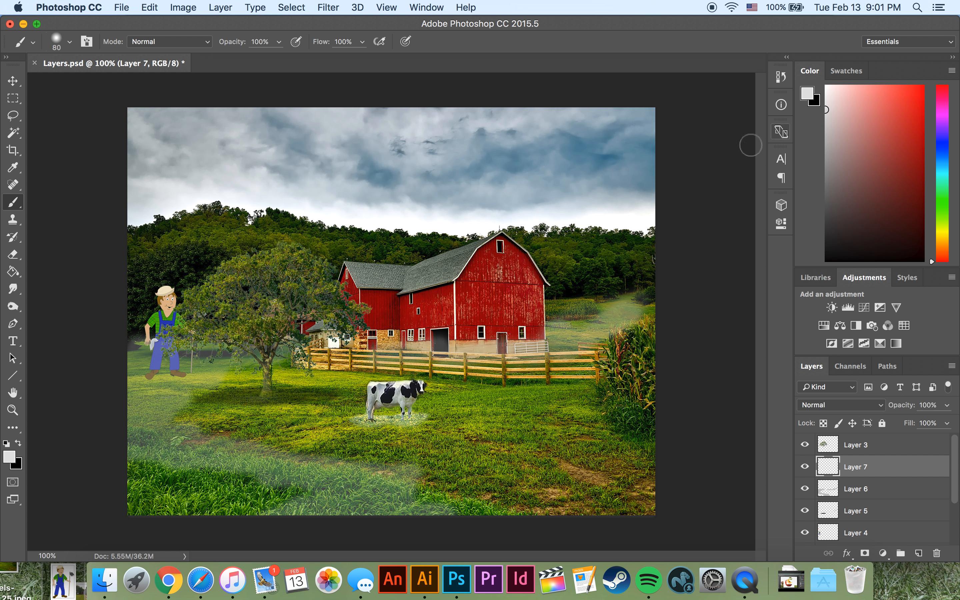
pyautogui.press(']')
pyautogui.press(']')
pyautogui.press(']')
pyautogui.press(']')
pyautogui.press(']')
pyautogui.press(']')
pyautogui.press(']')
# Paint broad light fog over the same areas on Layer 7 and lower the layer's opacity to 27%
pyautogui.moveTo(408, 488)
pyautogui.mouseDown()
pyautogui.moveTo(302, 462)
pyautogui.moveTo(181, 457)
pyautogui.moveTo(200, 444)
pyautogui.moveTo(139, 410)
pyautogui.moveTo(179, 391)
pyautogui.moveTo(163, 378)
pyautogui.moveTo(191, 347)
pyautogui.moveTo(294, 350)
pyautogui.mouseUp()
pyautogui.moveTo(380, 345)
pyautogui.mouseDown()
pyautogui.moveTo(632, 329)
pyautogui.moveTo(632, 315)
pyautogui.moveTo(604, 288)
pyautogui.mouseUp()
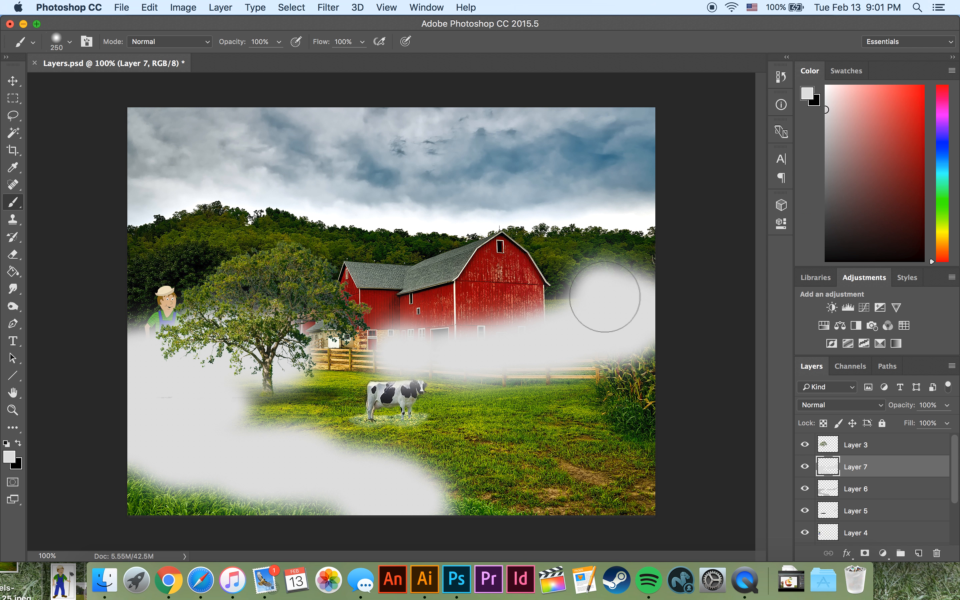
pyautogui.click(946, 405)
pyautogui.moveTo(933, 423); pyautogui.dragTo(903, 424)
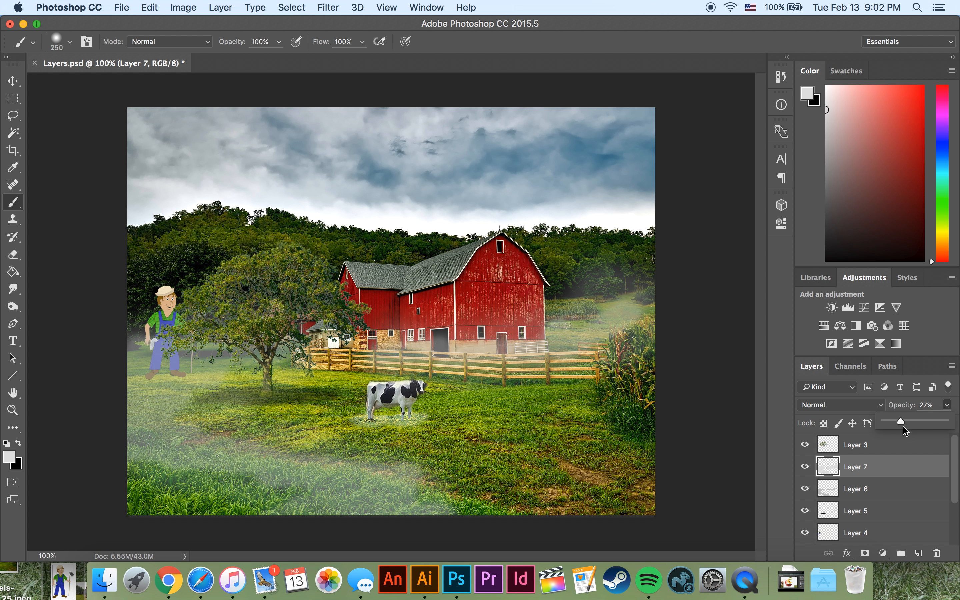
pyautogui.click(924, 407)
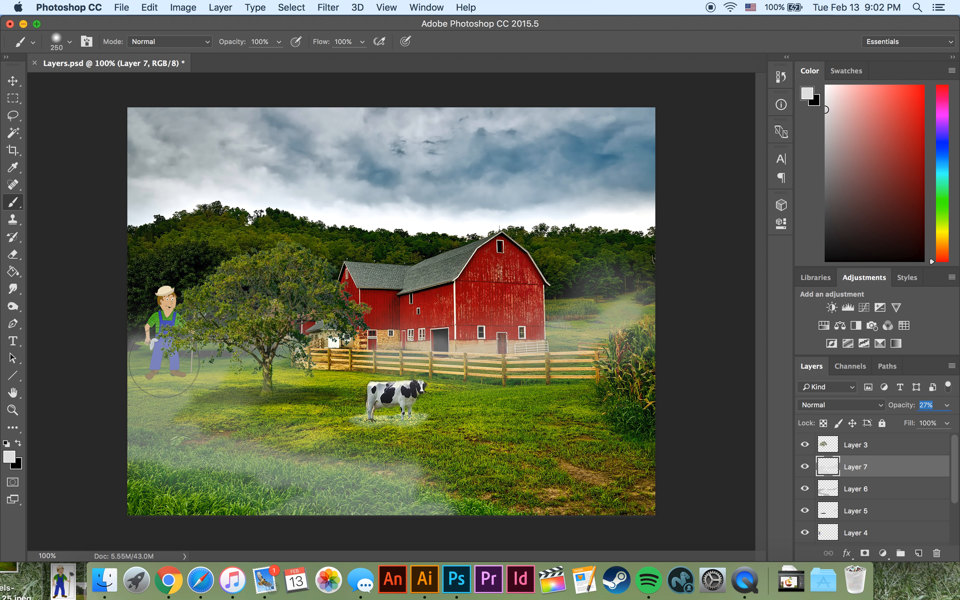
# Identify the farmer's layer by toggling its visibility, and move Layer 4 above Layer 7
pyautogui.scroll(-3, 892, 471)
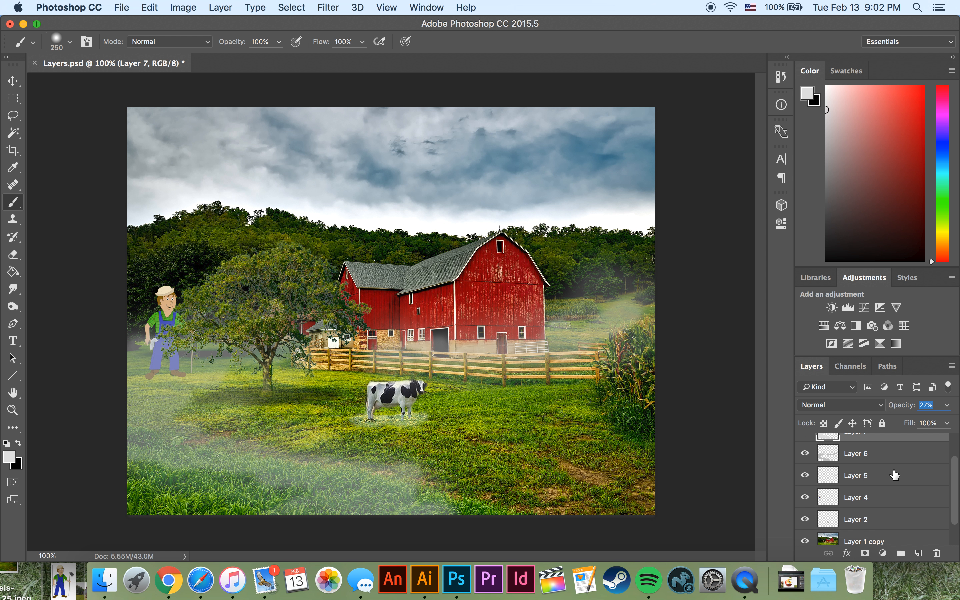
pyautogui.click(804, 493)
pyautogui.click(805, 494)
pyautogui.scroll(2, 891, 508)
pyautogui.moveTo(890, 518); pyautogui.dragTo(877, 446)
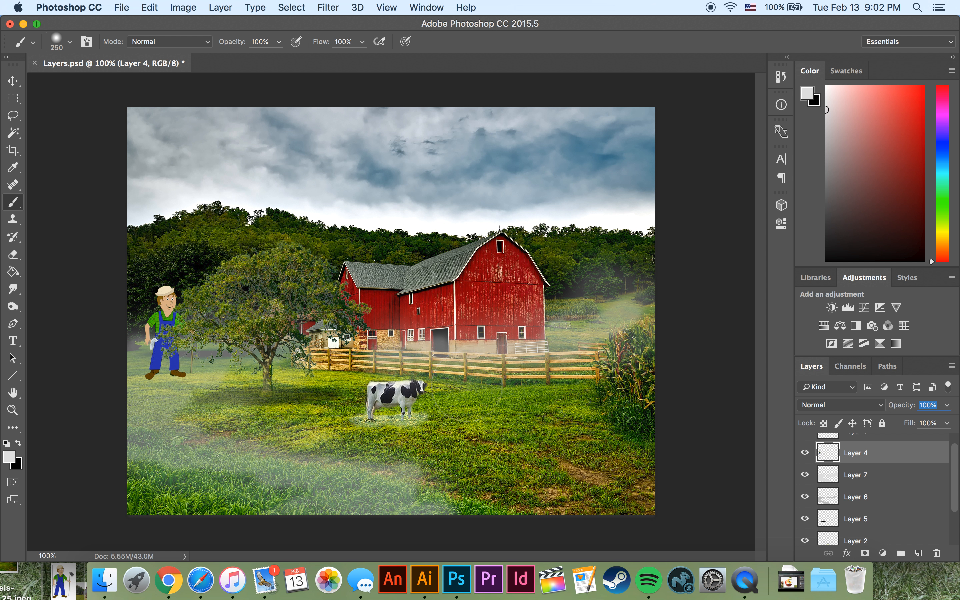
# Select the two fog layers, Layer 7 and Layer 6, together
pyautogui.scroll(-1, 876, 483)
pyautogui.scroll(1, 877, 481)
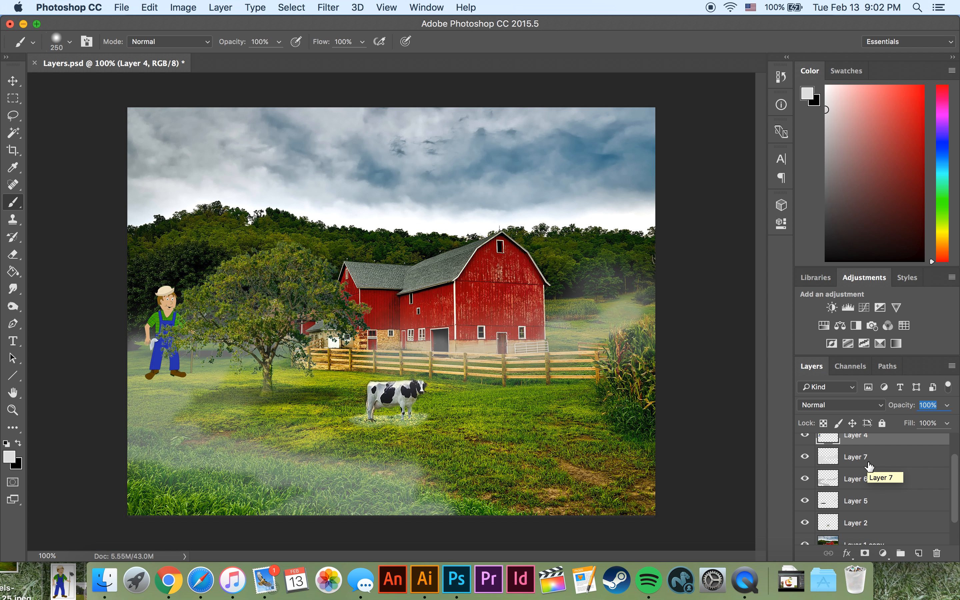
pyautogui.click(880, 460)
pyautogui.keyDown('shift'); pyautogui.click(877, 477); pyautogui.keyUp('shift')
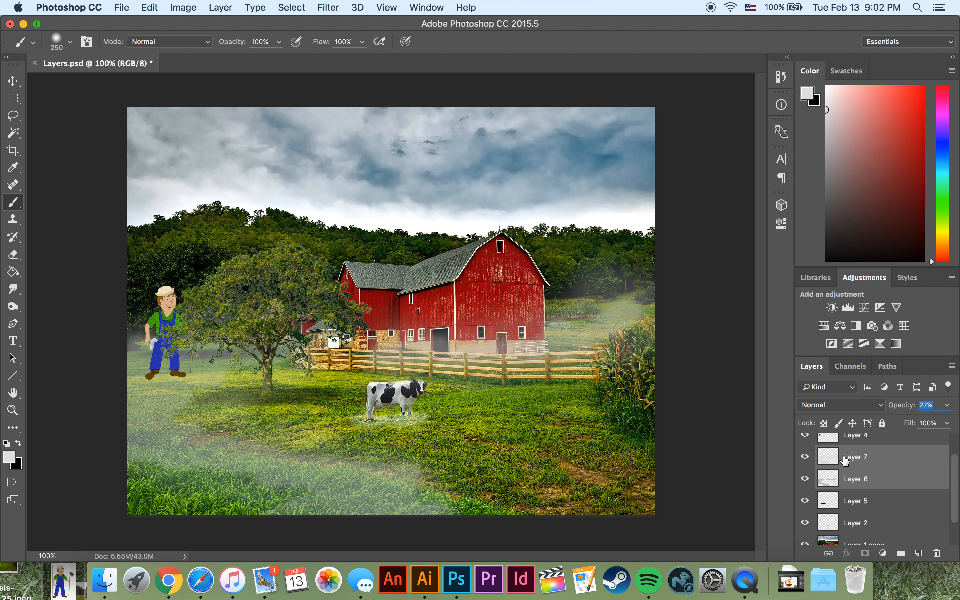
pyautogui.click(875, 458)
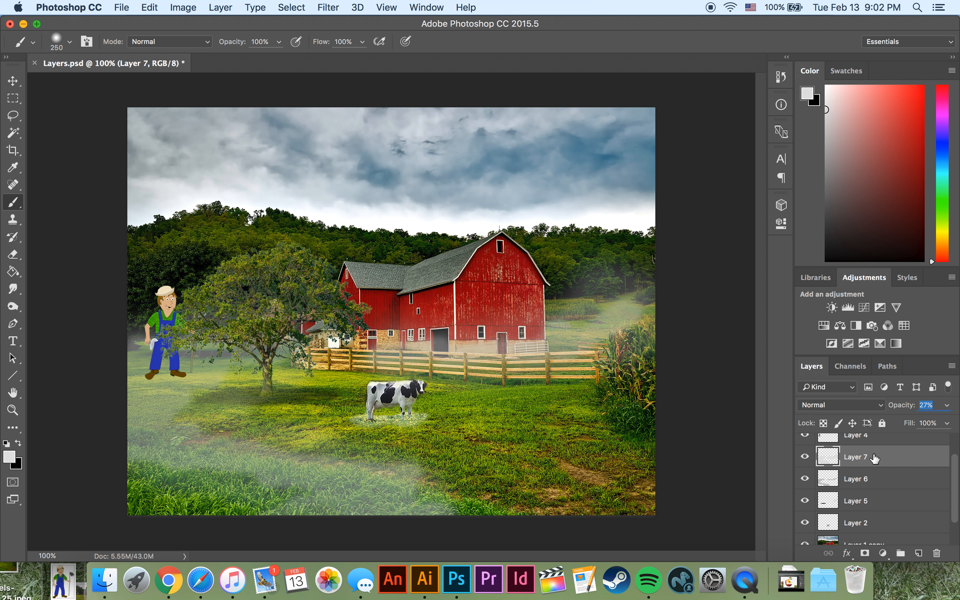
pyautogui.keyDown('shift'); pyautogui.click(888, 482); pyautogui.keyUp('shift')
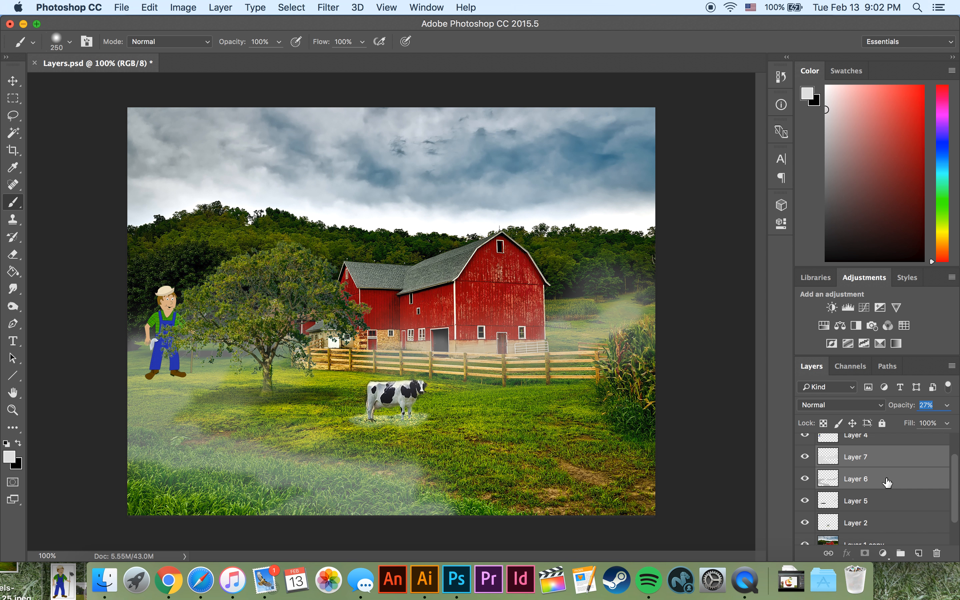
# Select the range of layers from Layer 7 down to Layer 2
pyautogui.click(883, 460)
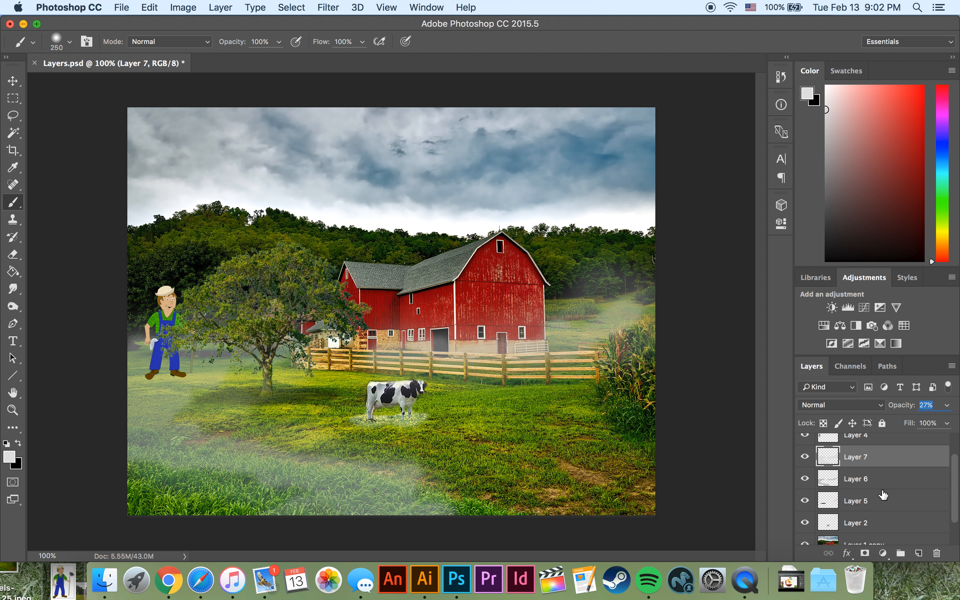
pyautogui.scroll(-2, 881, 502)
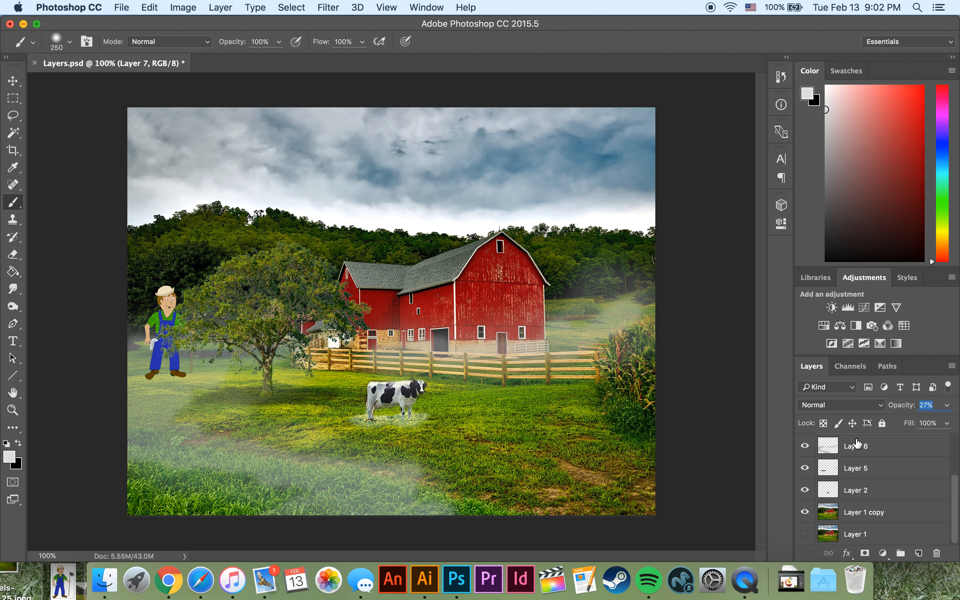
pyautogui.scroll(1, 874, 494)
pyautogui.scroll(-1, 867, 480)
pyautogui.keyDown('shift'); pyautogui.click(877, 492); pyautogui.keyUp('shift')
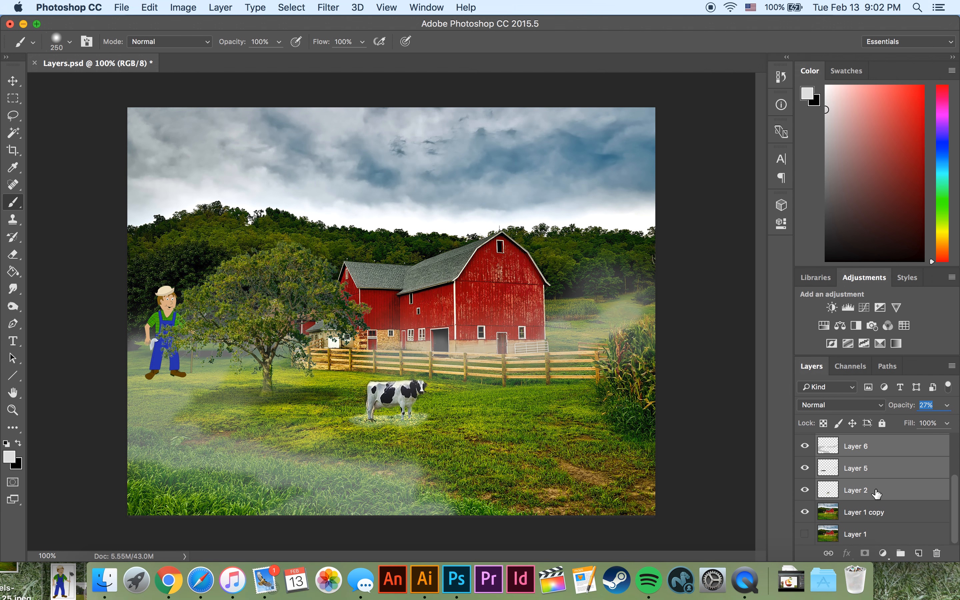
pyautogui.moveTo(954, 499); pyautogui.dragTo(953, 463)
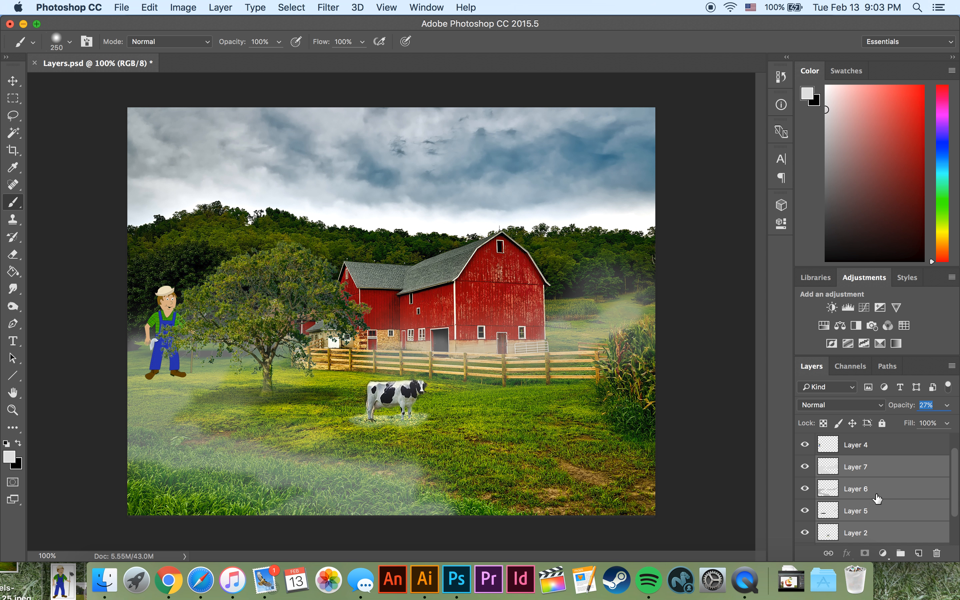
# Merge the two fog layers, Layer 7 and Layer 6, into one layer
pyautogui.click(880, 473)
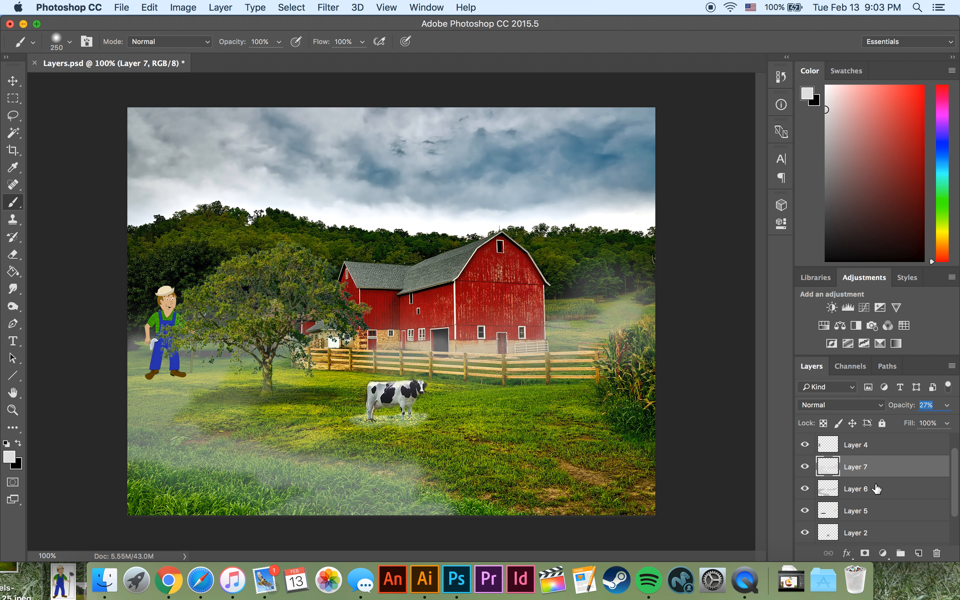
pyautogui.keyDown('shift'); pyautogui.click(881, 490); pyautogui.keyUp('shift')
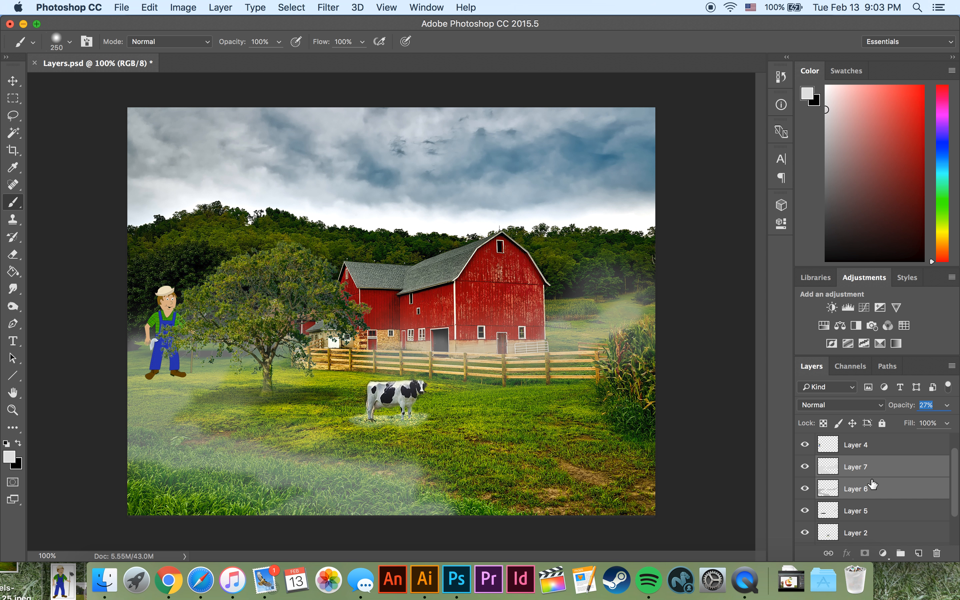
pyautogui.rightClick(883, 472)
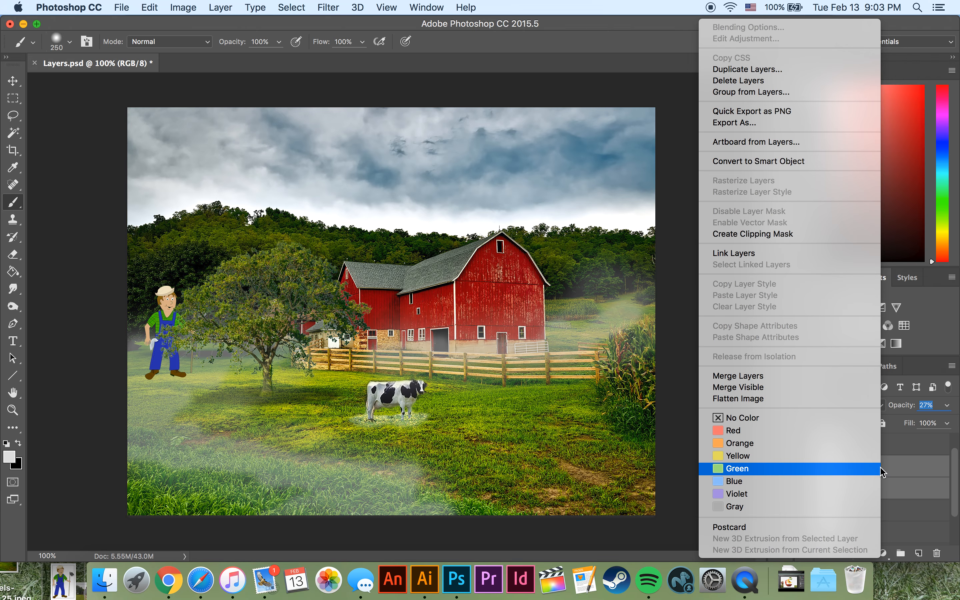
pyautogui.click(732, 377)
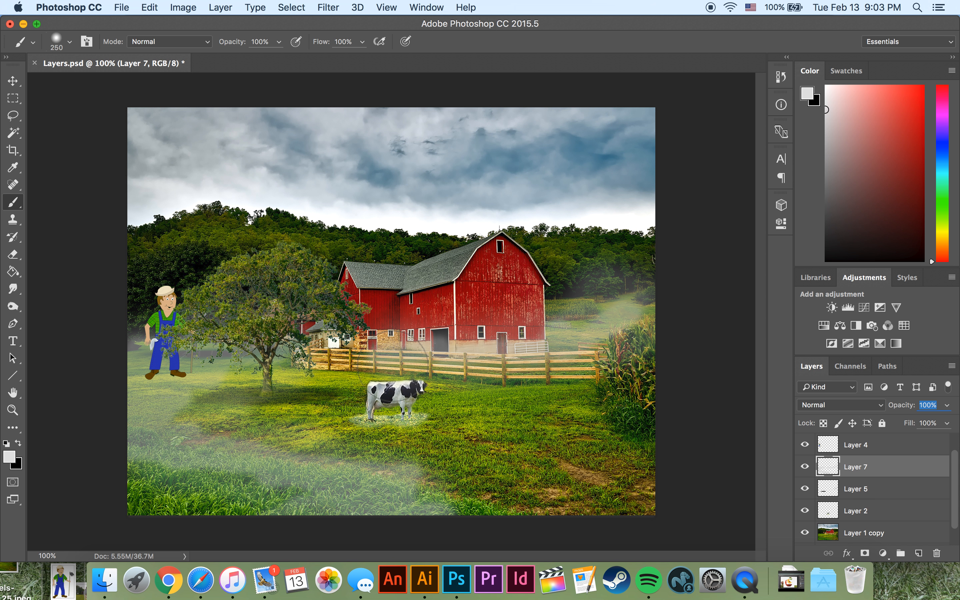
# Toggle the merged fog layer and the tree's shadow layer off and on to compare the scene
pyautogui.click(808, 468)
pyautogui.click(807, 467)
pyautogui.click(807, 467)
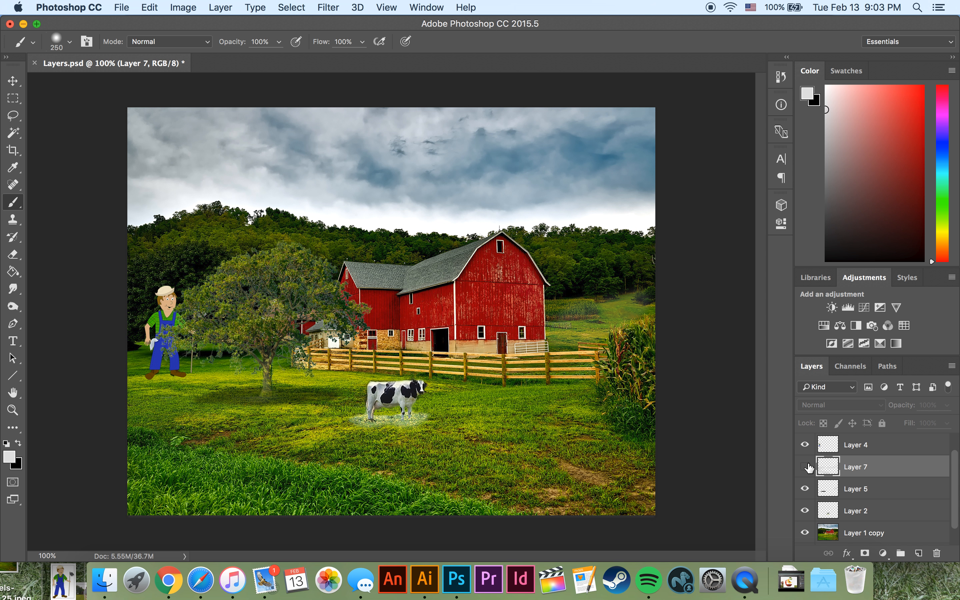
pyautogui.click(807, 467)
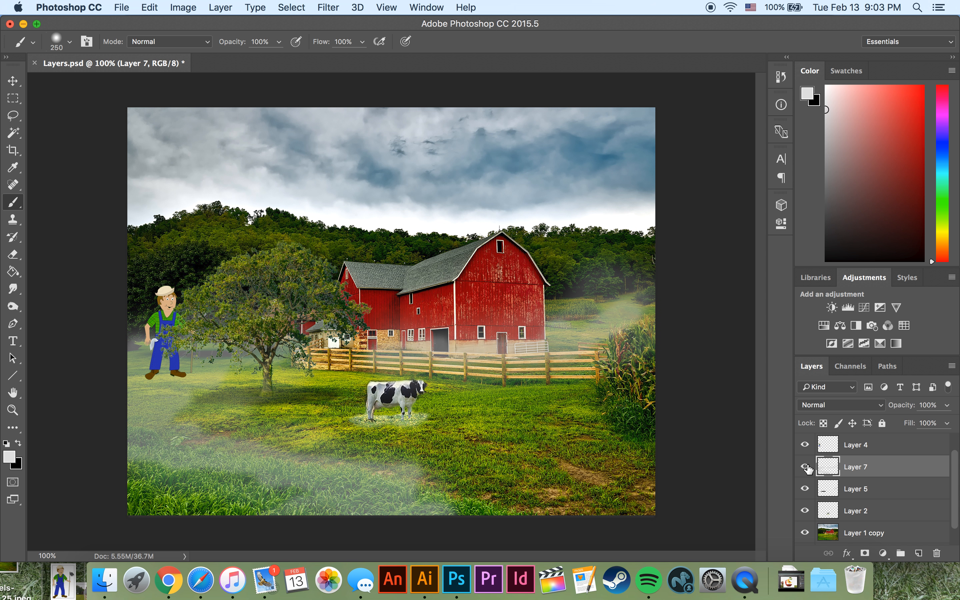
pyautogui.click(804, 489)
pyautogui.click(805, 489)
# Merge the fog layer, Layer 7, with Layer 5 directly beneath it into one layer
pyautogui.keyDown('shift'); pyautogui.click(910, 490); pyautogui.keyUp('shift')
pyautogui.rightClick(909, 489)
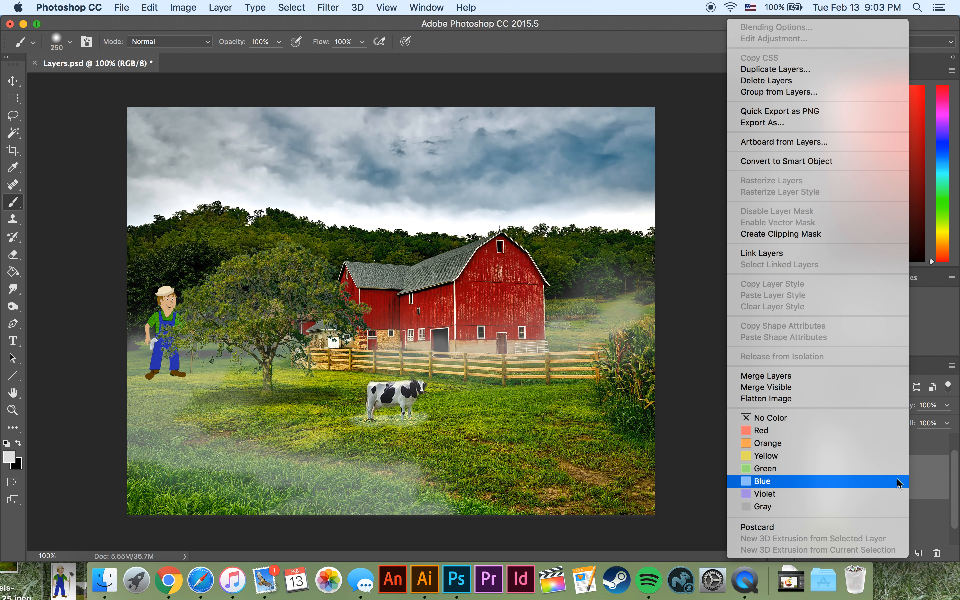
pyautogui.click(778, 380)
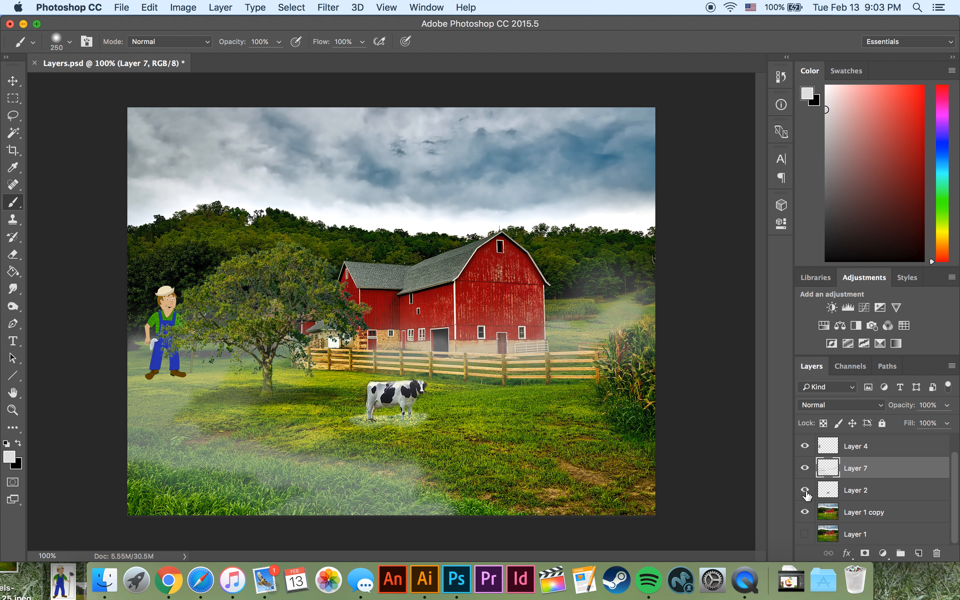
# Undo and redo the merge of Layer 7 and Layer 5, and toggle the merged layer's visibility to compare the scene
pyautogui.press('super+z')
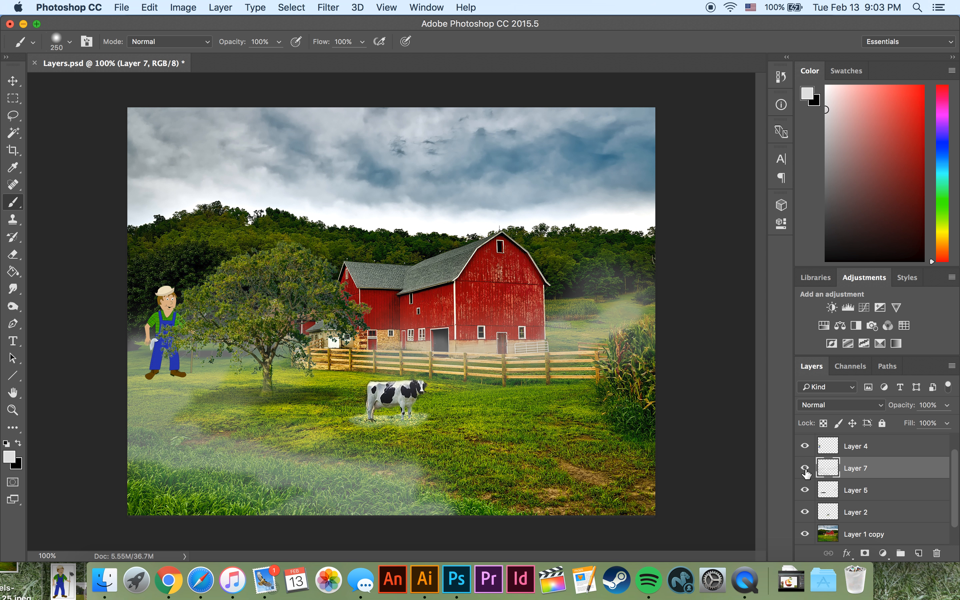
pyautogui.press('super+z')
pyautogui.click(805, 469)
pyautogui.click(805, 468)
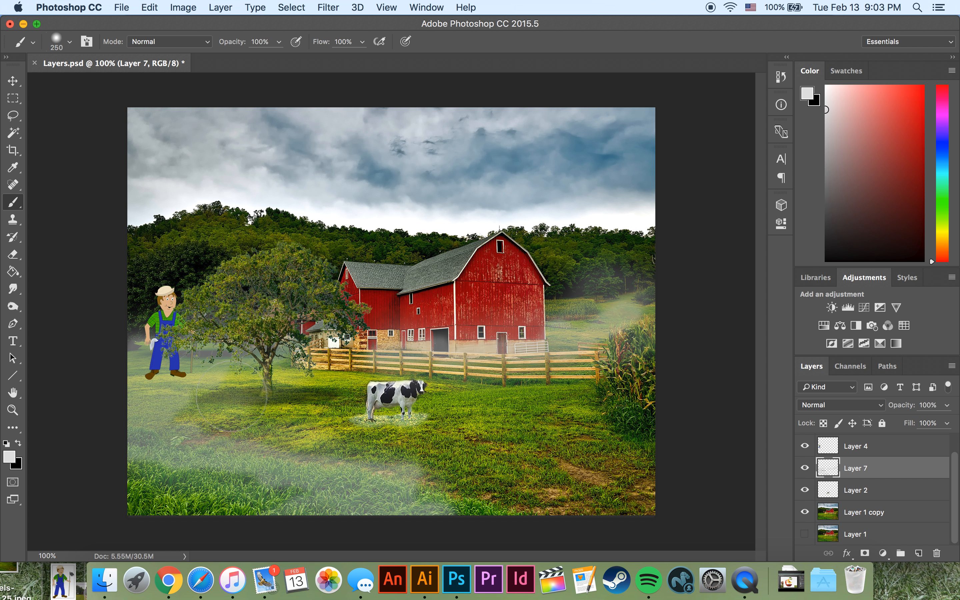
pyautogui.press('super+z')
pyautogui.press('super+z')
pyautogui.scroll(1, 859, 480)
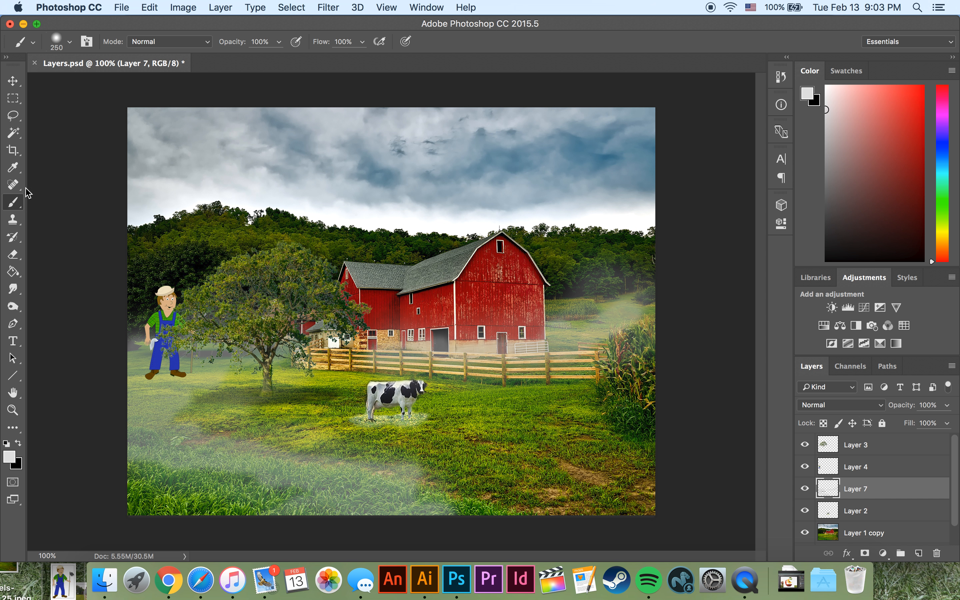
# Set the painting colour to white and the brush size to 1100, and test a dab over the barn on Layer 7, undoing it
pyautogui.click(826, 86)
pyautogui.press(']')
pyautogui.press(']')
pyautogui.press(']')
pyautogui.press(']')
pyautogui.press(']')
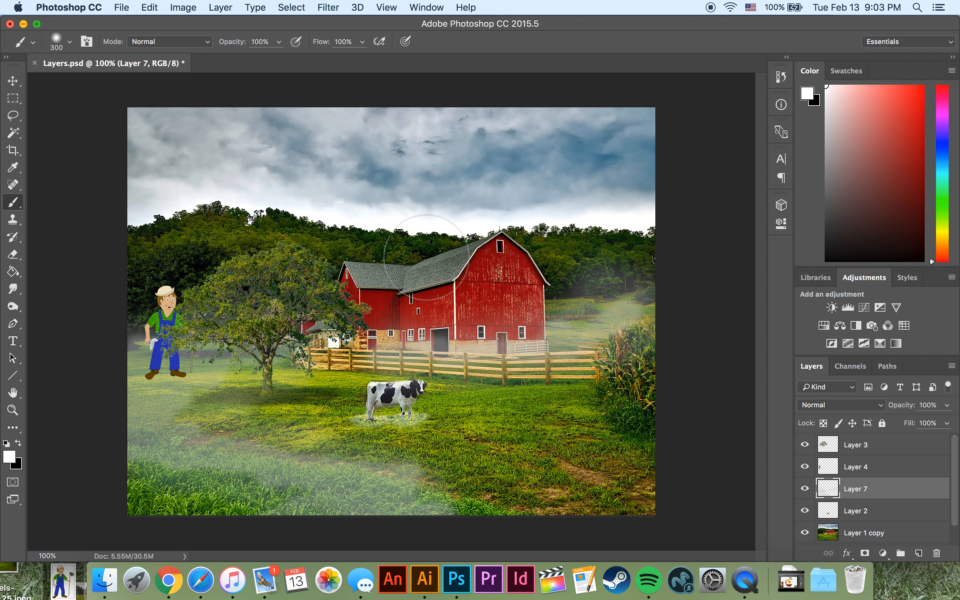
pyautogui.press(']')
pyautogui.press(']')
pyautogui.press(']')
pyautogui.press(']')
pyautogui.click(395, 309)
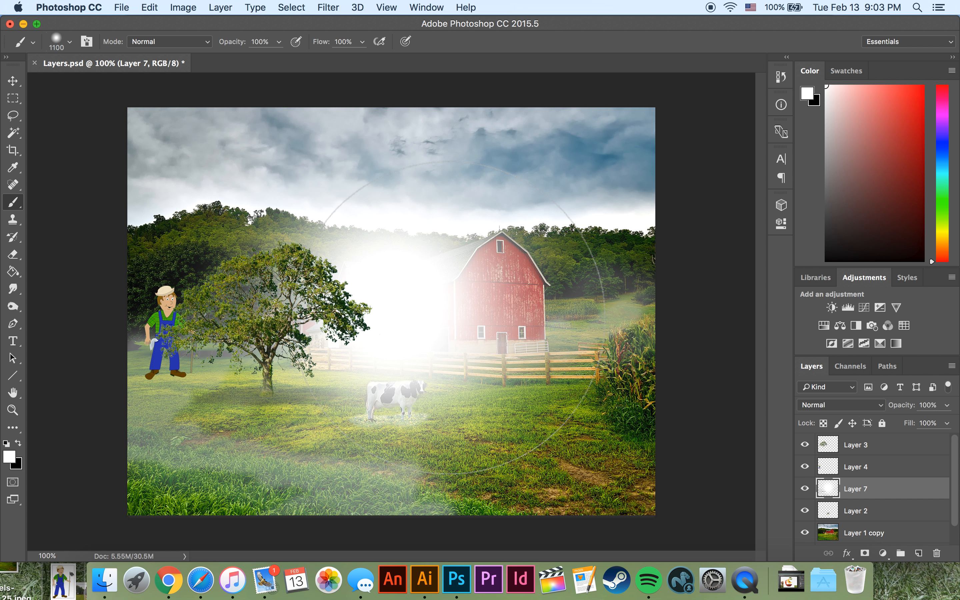
pyautogui.press('super+z')
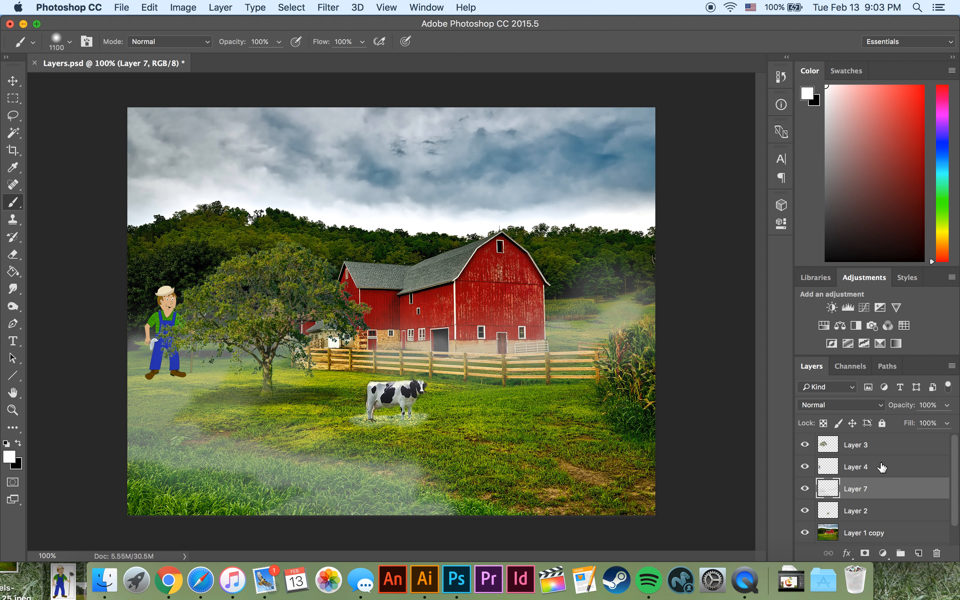
# Create a new layer above Layer 3 and test a large white dab over the barn on it, undoing the dab
pyautogui.click(895, 447)
pyautogui.click(918, 554)
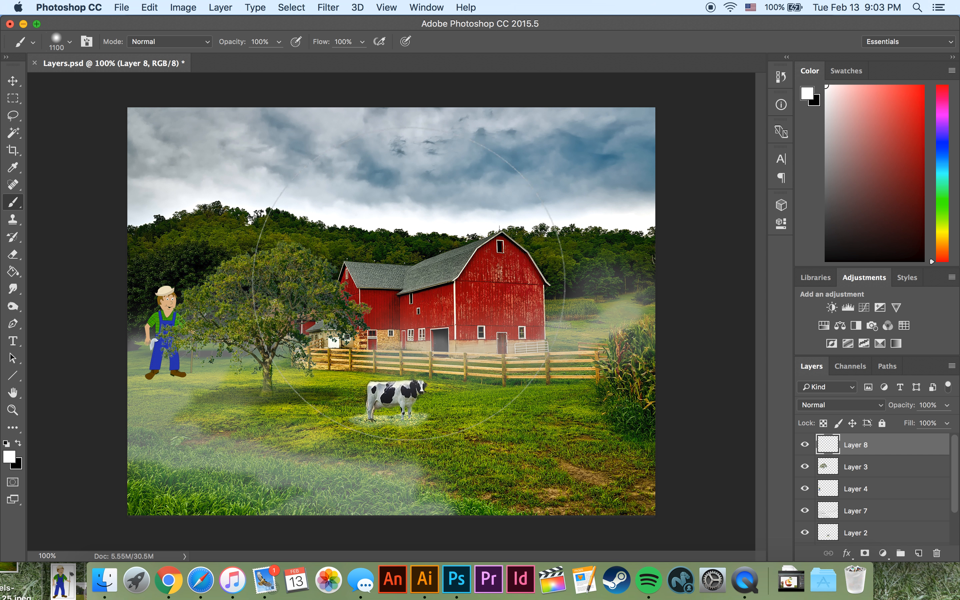
pyautogui.click(410, 312)
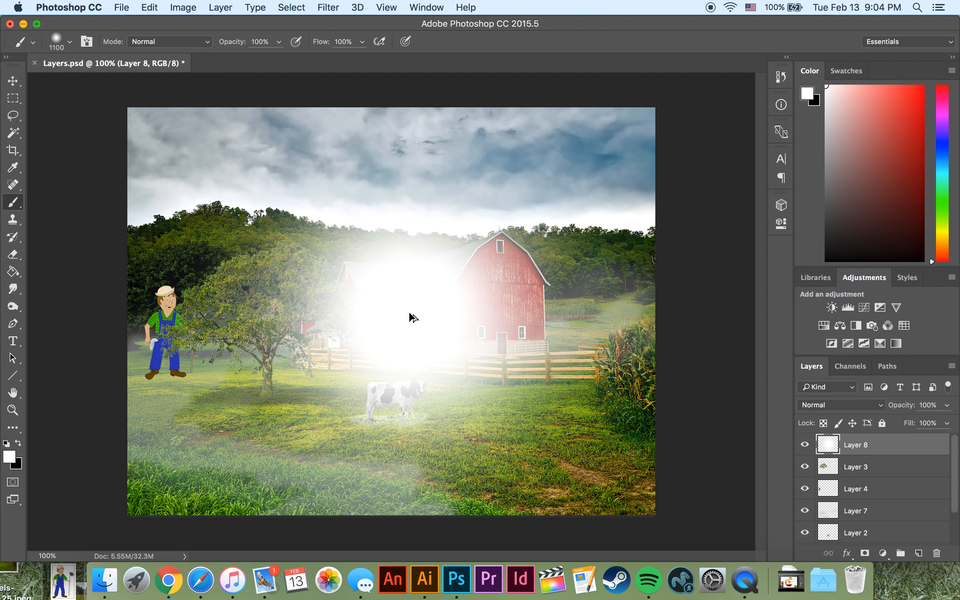
pyautogui.press('super+z')
# Toggle Layer 3, Layer 4 and Layer 7 off and on in turn, selecting each one, to examine what it holds
pyautogui.click(805, 467)
pyautogui.click(804, 467)
pyautogui.click(872, 468)
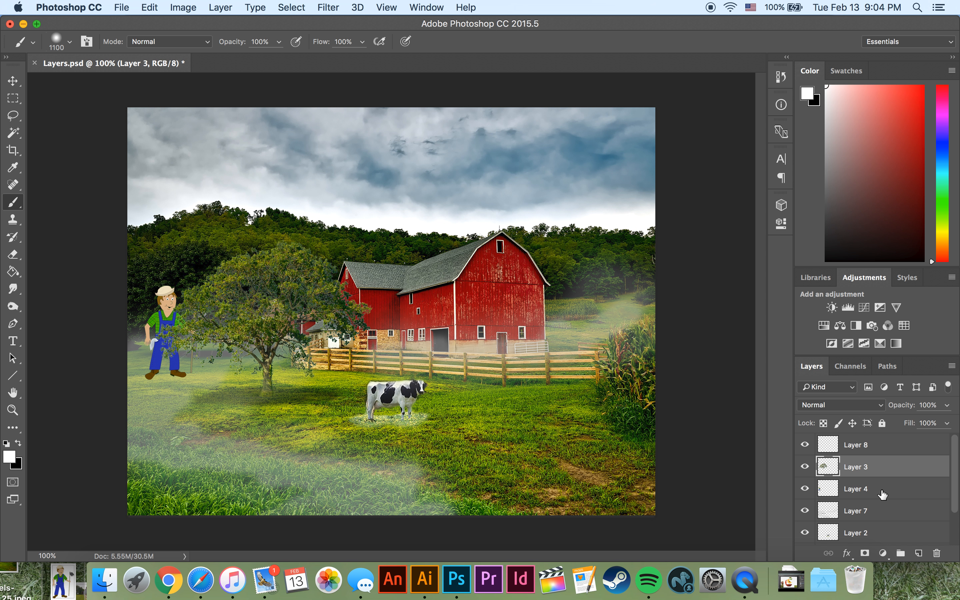
pyautogui.click(804, 489)
pyautogui.click(804, 489)
pyautogui.click(881, 490)
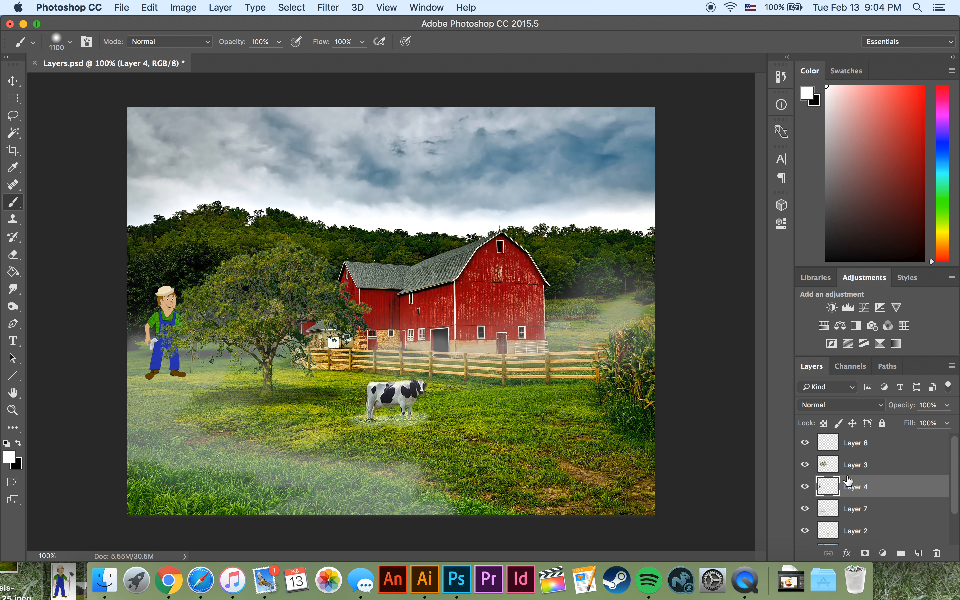
pyautogui.scroll(-1, 823, 469)
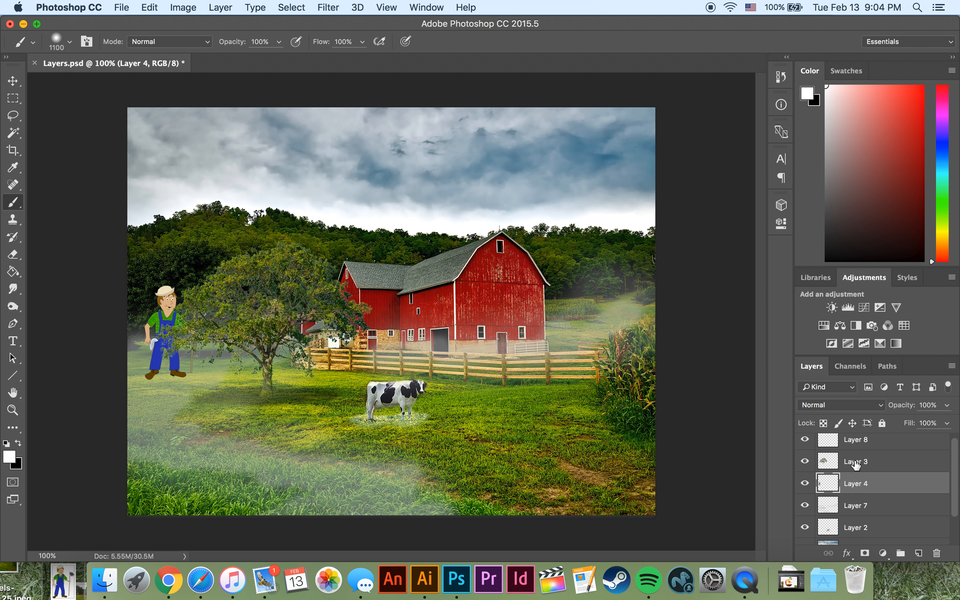
pyautogui.scroll(-3, 853, 476)
pyautogui.click(864, 481)
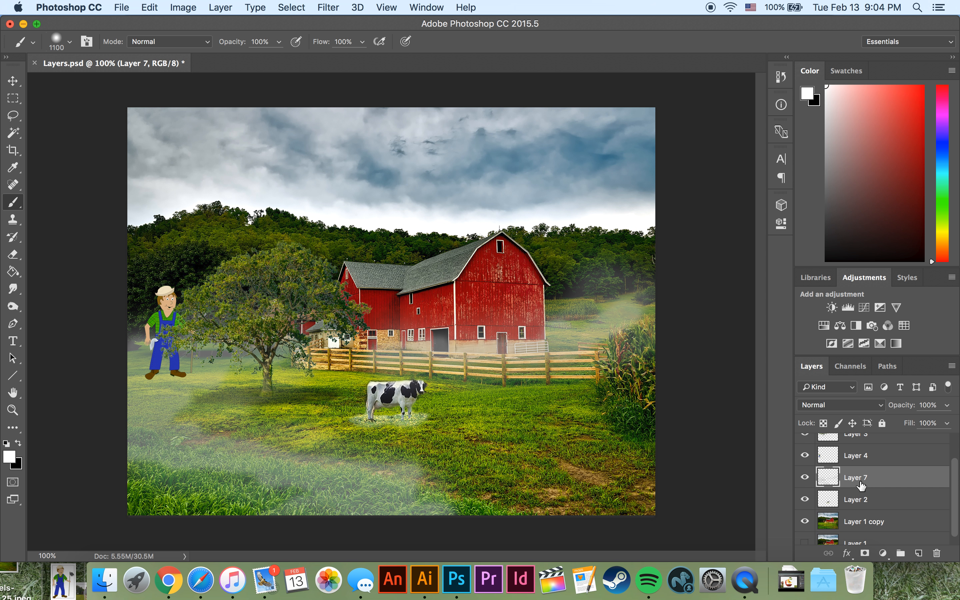
pyautogui.click(804, 478)
pyautogui.click(805, 478)
pyautogui.moveTo(956, 482); pyautogui.dragTo(956, 452)
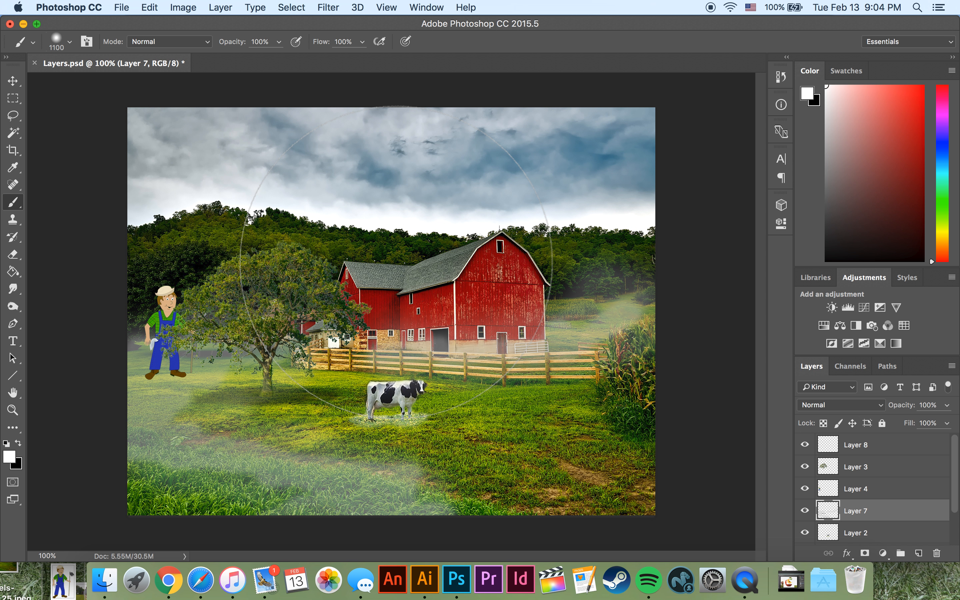
# Reduce the brush size to 300
pyautogui.press('[')
pyautogui.press('[')
pyautogui.press('[')
pyautogui.press('[')
pyautogui.press('[')
pyautogui.press('[')
pyautogui.press('[')
pyautogui.press('[')
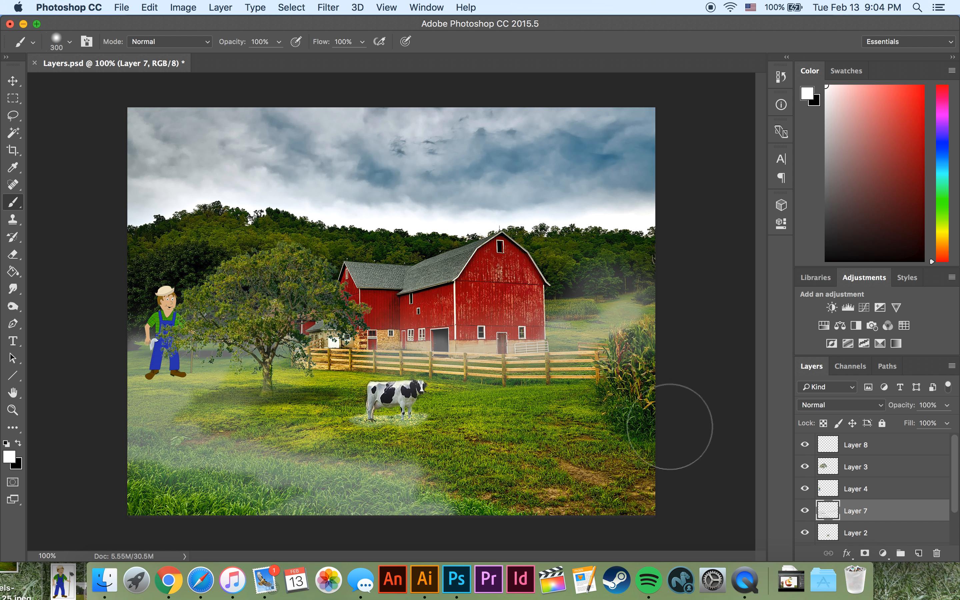
# Select the empty Layer 8 at the top of the stack and keep its blending mode at Normal
pyautogui.scroll(-3, 896, 489)
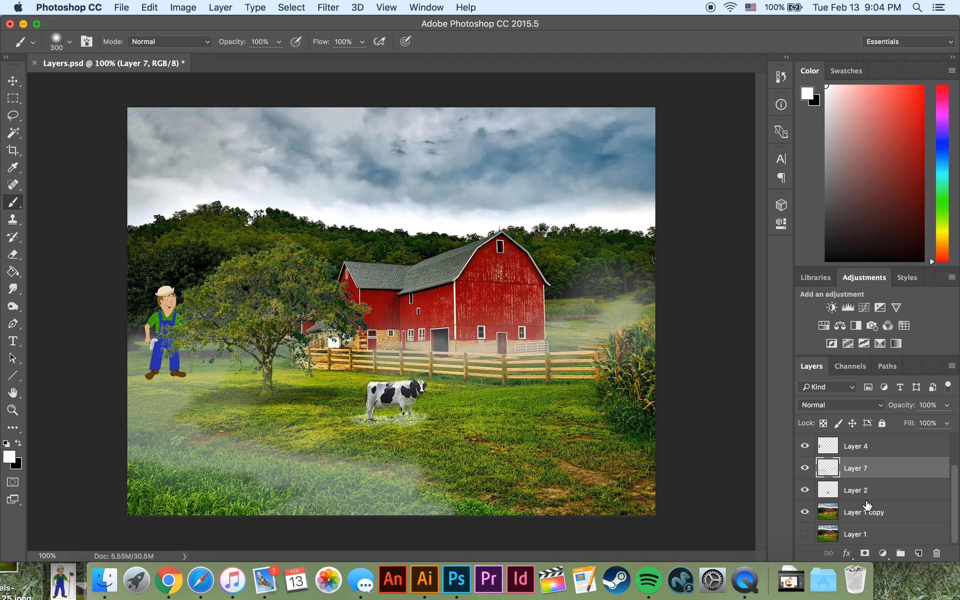
pyautogui.scroll(1, 868, 512)
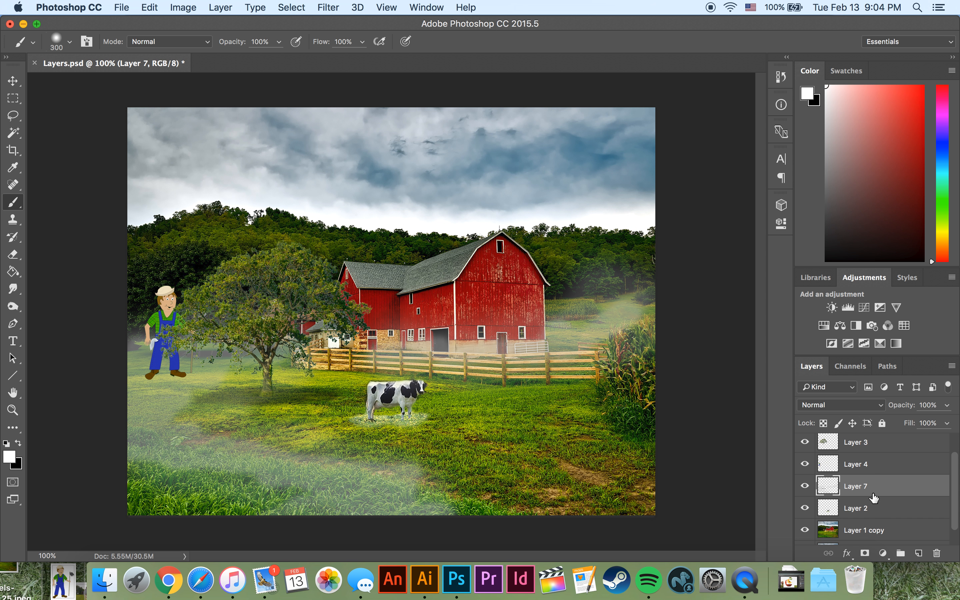
pyautogui.scroll(1, 859, 496)
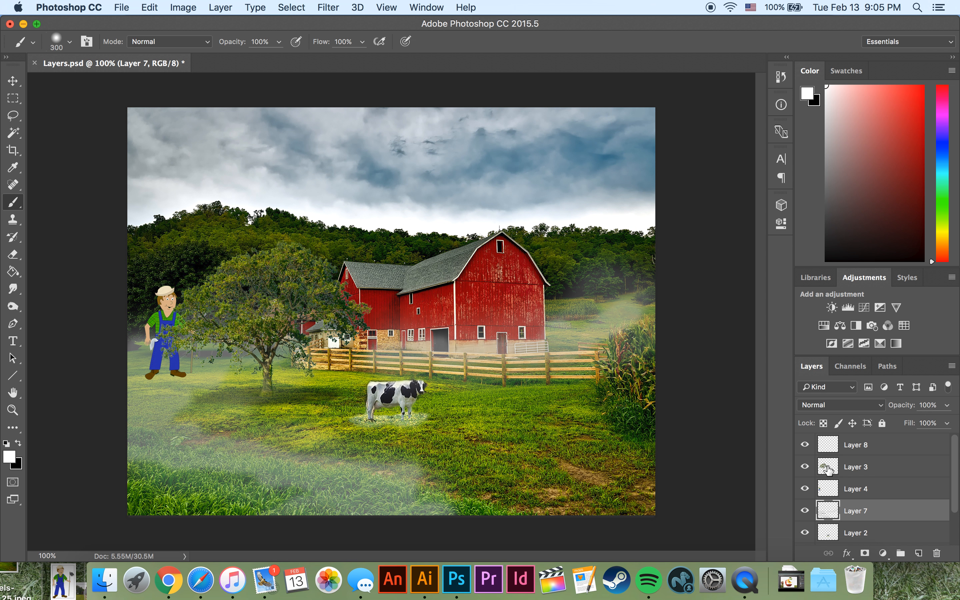
pyautogui.click(861, 462)
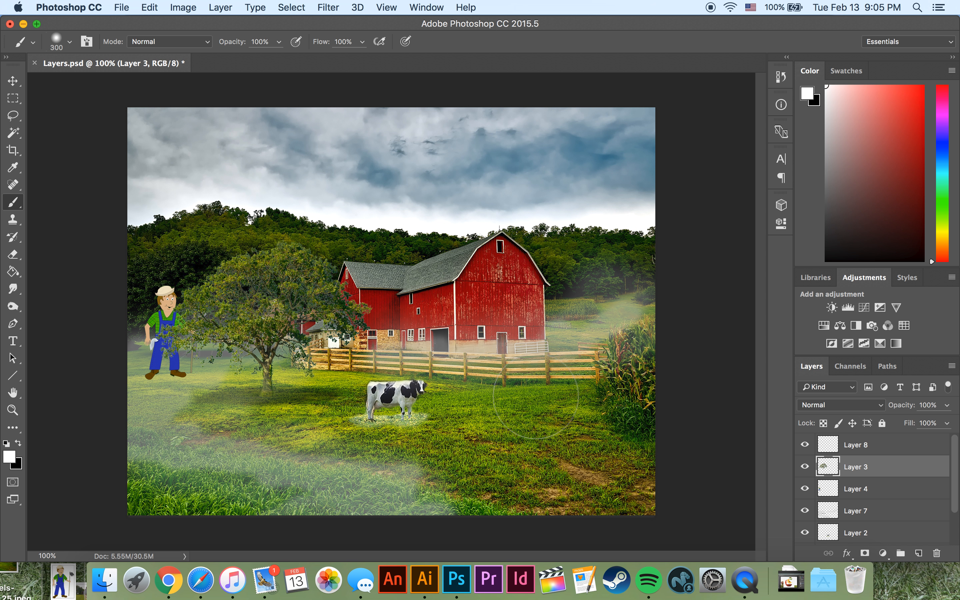
pyautogui.click(891, 450)
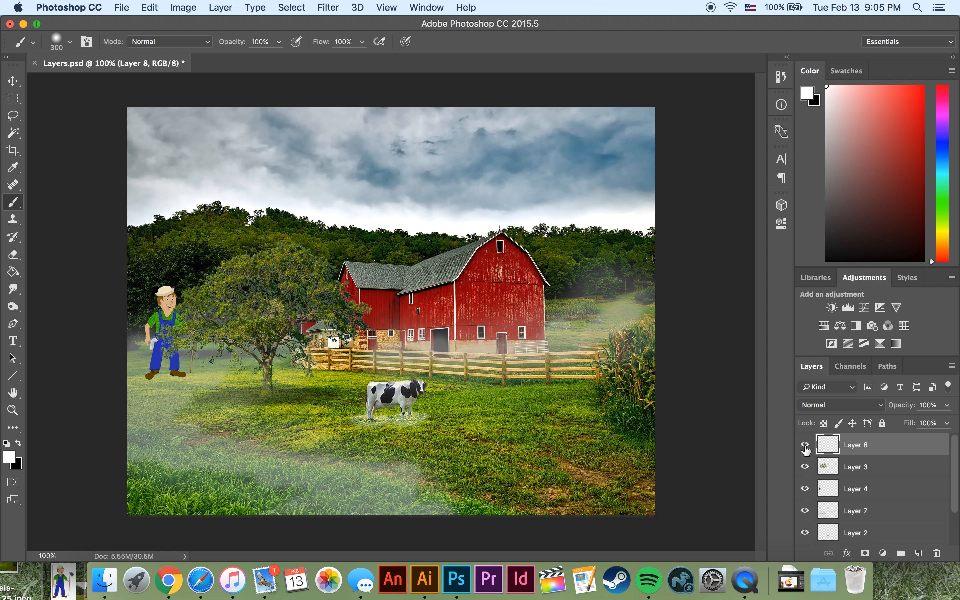
pyautogui.click(827, 405)
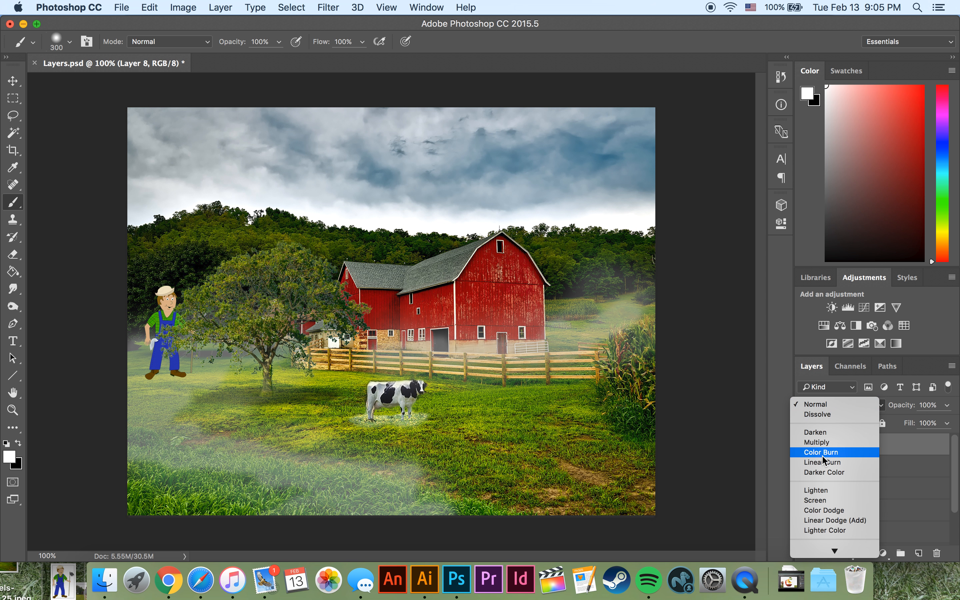
pyautogui.click(843, 402)
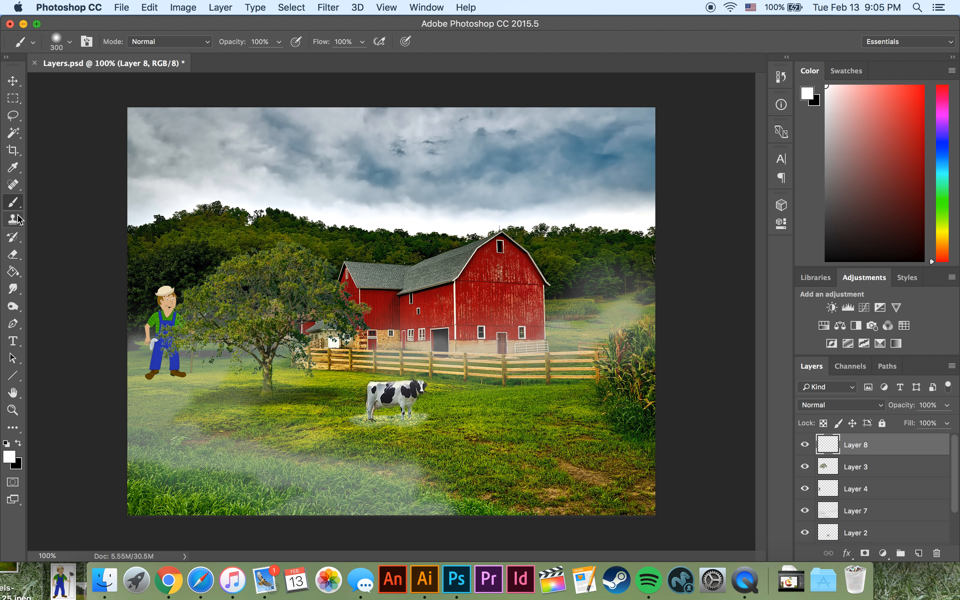
# Paint a large solid white area over the barn and the tree's crown on Layer 8
pyautogui.click(439, 273)
pyautogui.moveTo(438, 273)
pyautogui.mouseDown()
pyautogui.moveTo(419, 253)
pyautogui.moveTo(288, 254)
pyautogui.moveTo(378, 260)
pyautogui.moveTo(486, 294)
pyautogui.moveTo(410, 327)
pyautogui.moveTo(270, 334)
pyautogui.mouseUp()
pyautogui.moveTo(389, 363)
pyautogui.mouseDown()
pyautogui.moveTo(320, 353)
pyautogui.moveTo(392, 369)
pyautogui.moveTo(512, 333)
pyautogui.moveTo(460, 378)
pyautogui.moveTo(490, 397)
pyautogui.mouseUp()
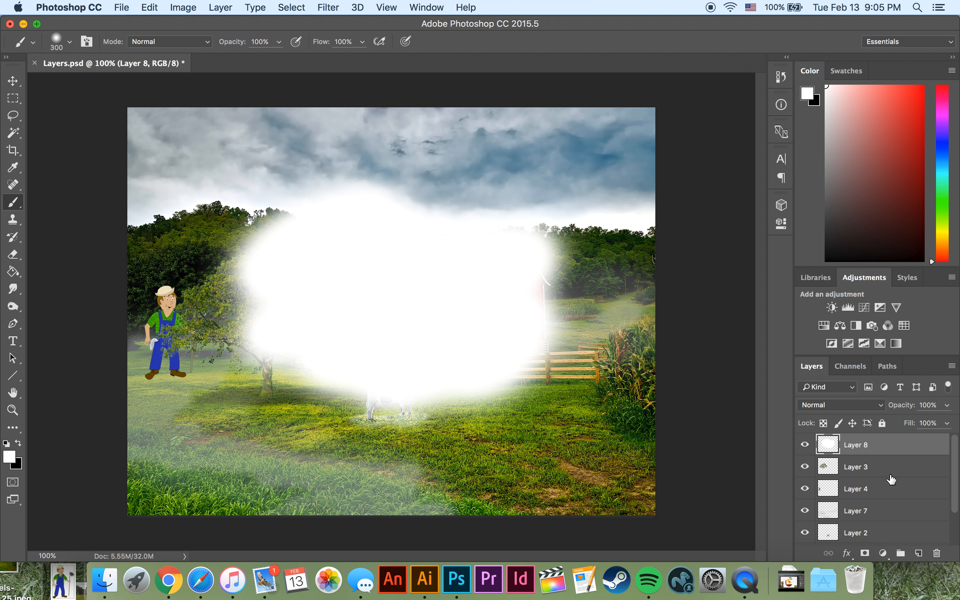
# Look through the blending modes available for Layer 8 and for the brush, keeping both at Normal
pyautogui.click(862, 409)
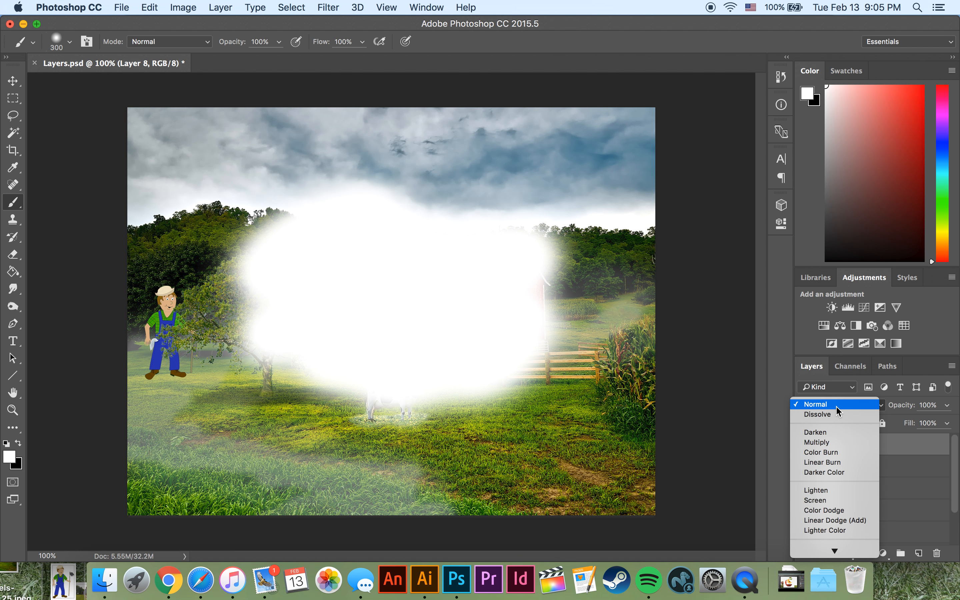
pyautogui.click(835, 406)
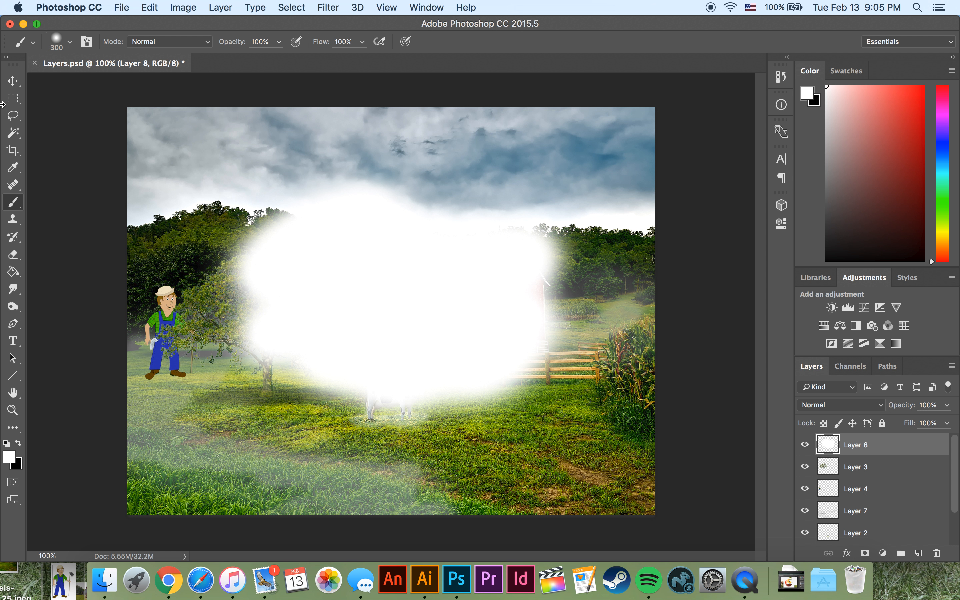
pyautogui.click(133, 43)
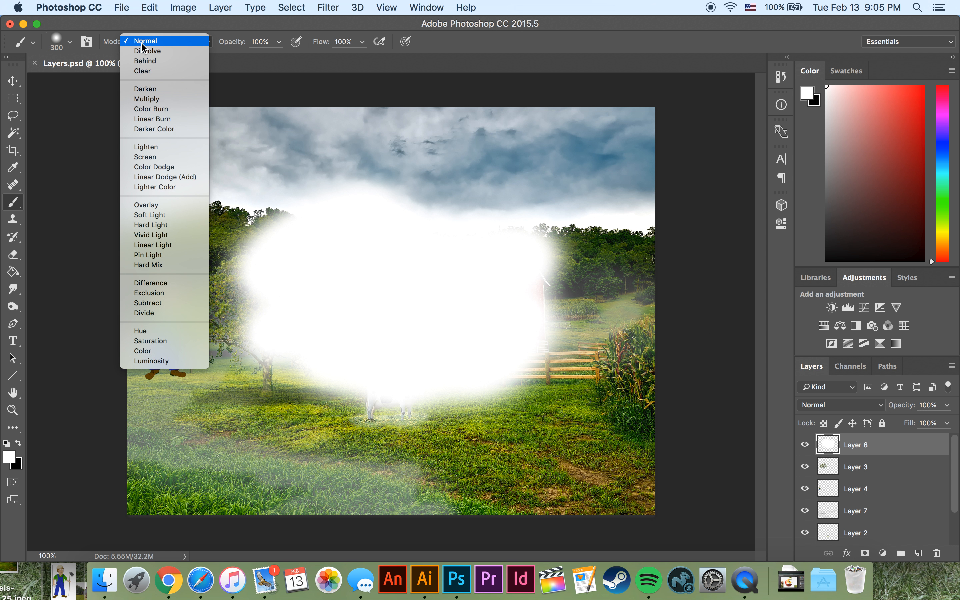
pyautogui.click(144, 41)
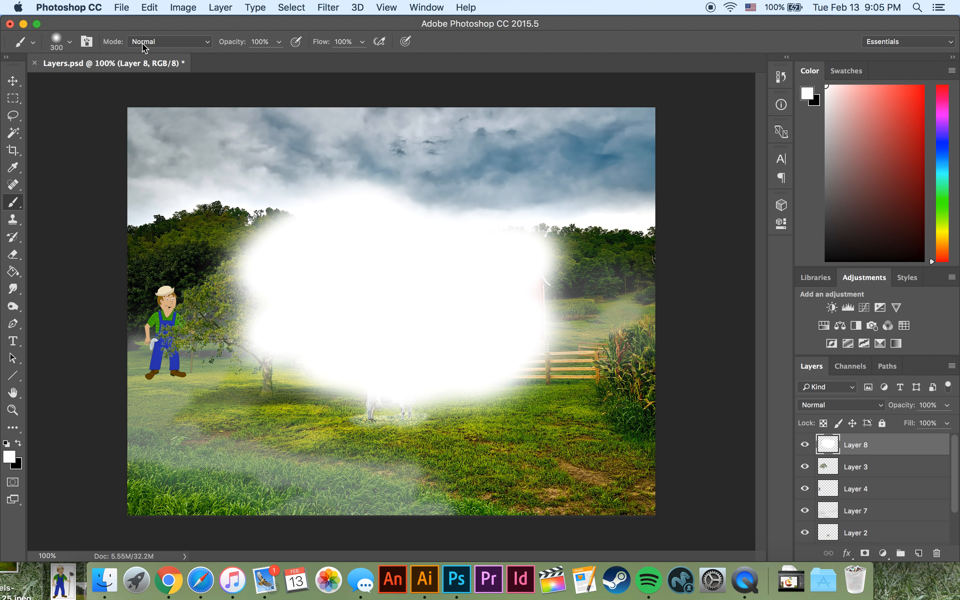
# Try the Darken, Multiply, Linear Burn and Color Burn blending modes on Layer 8, and return it to Normal
pyautogui.click(855, 405)
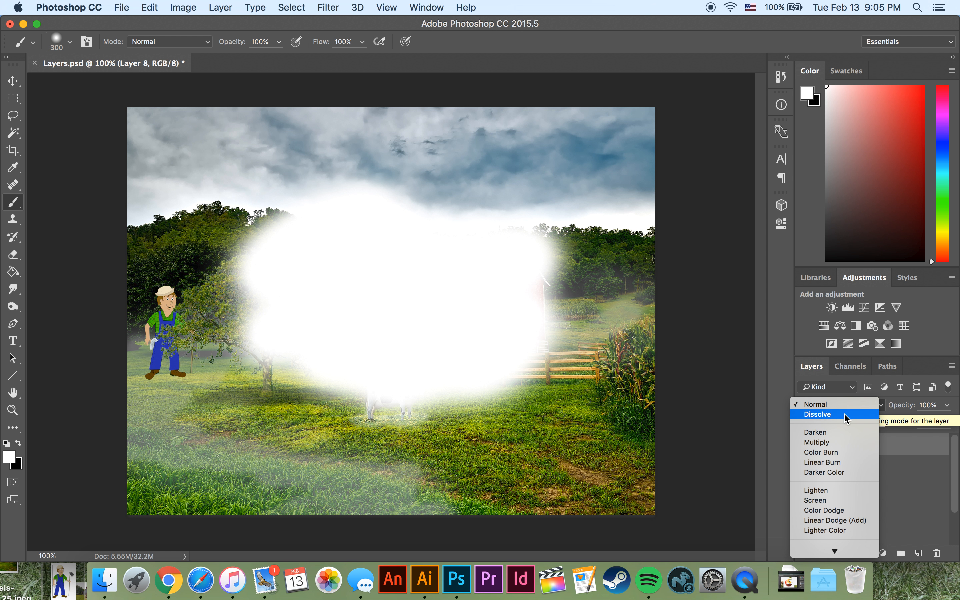
pyautogui.click(839, 430)
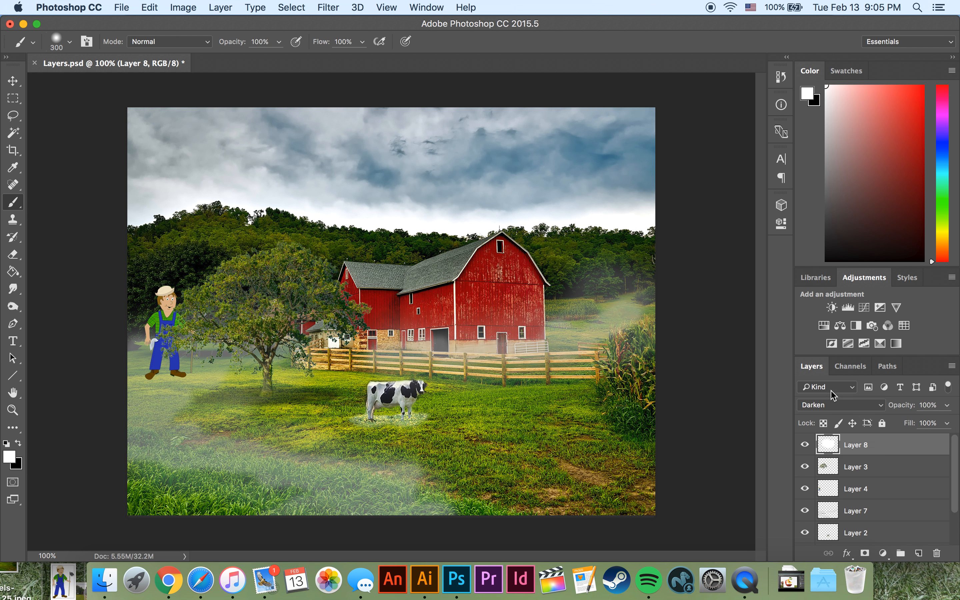
pyautogui.click(841, 405)
pyautogui.click(836, 415)
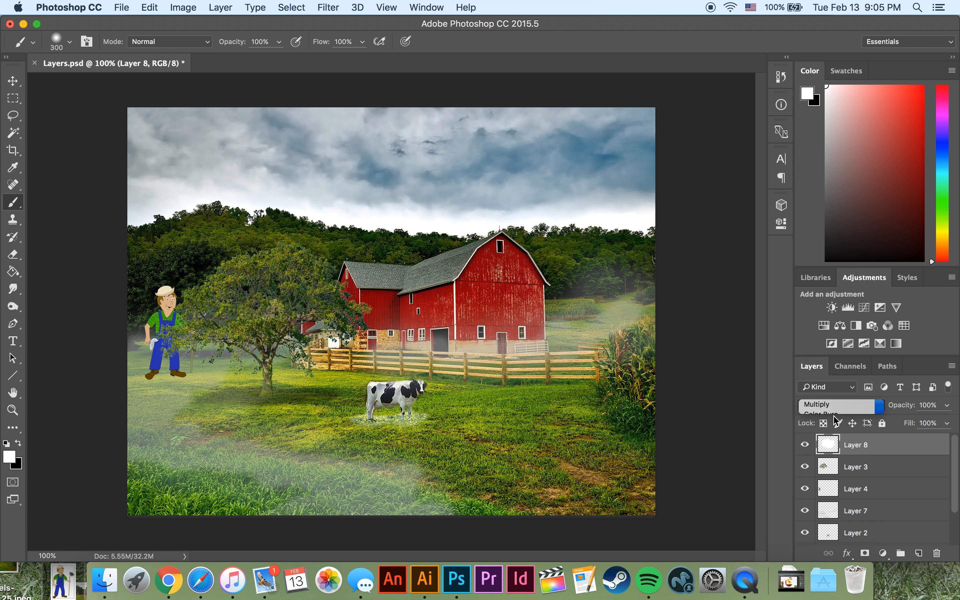
pyautogui.click(835, 406)
pyautogui.click(836, 425)
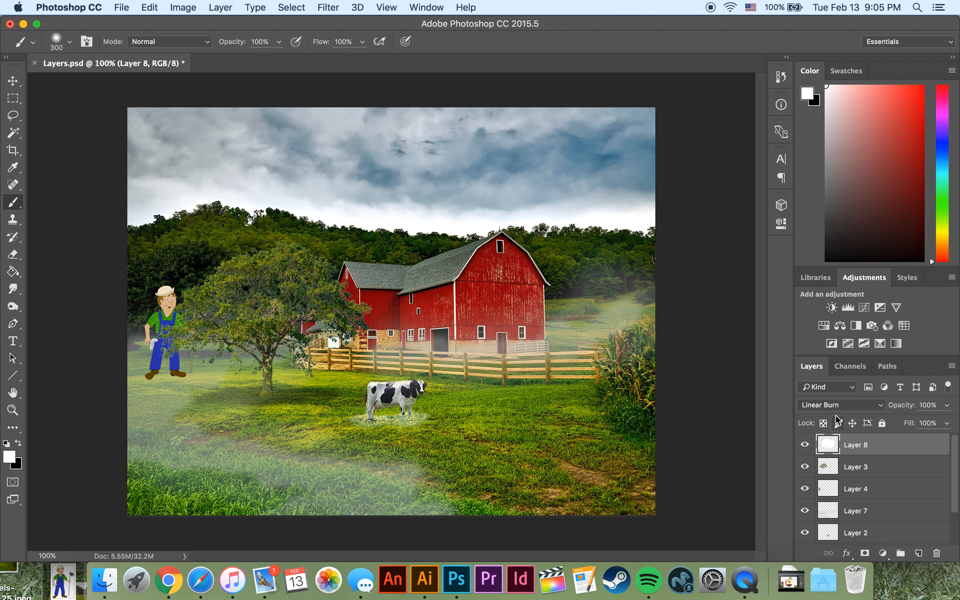
pyautogui.click(835, 405)
pyautogui.click(835, 394)
pyautogui.click(835, 405)
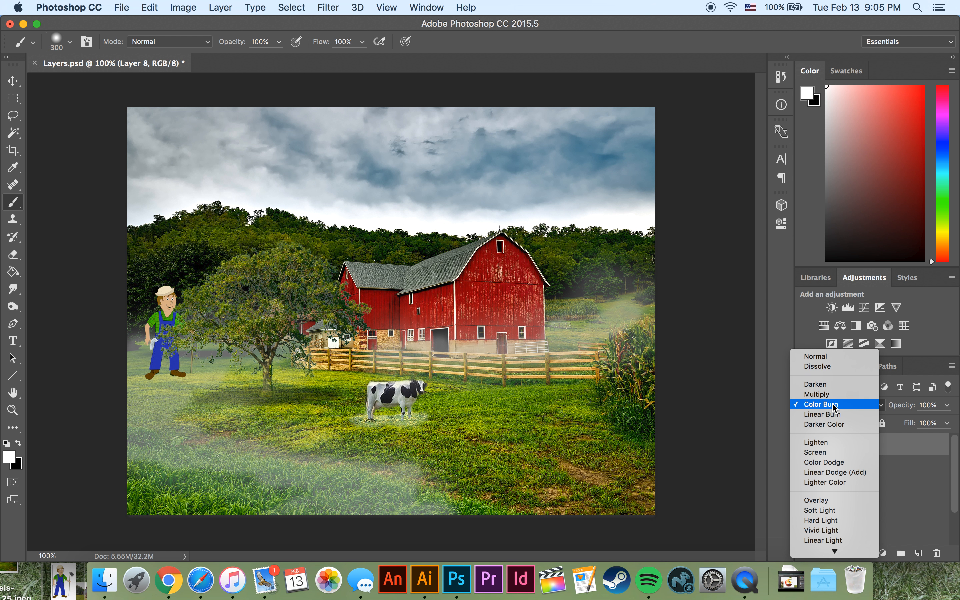
pyautogui.click(817, 356)
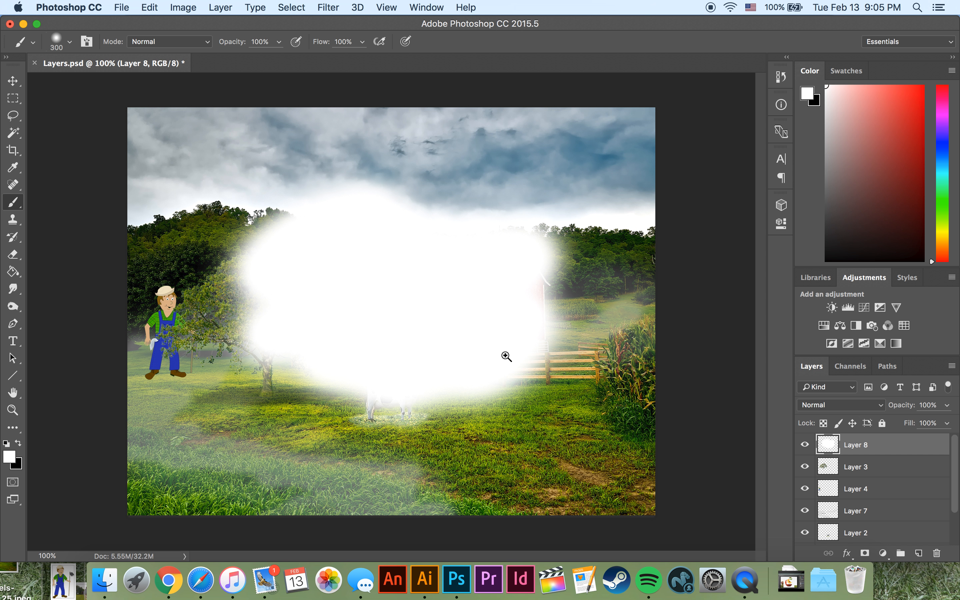
# Undo the blending mode changes and the white painting on Layer 8
pyautogui.press('alt+super+z')
pyautogui.press('alt+super+z')
pyautogui.press('alt+super+z')
pyautogui.press('alt+super+z')
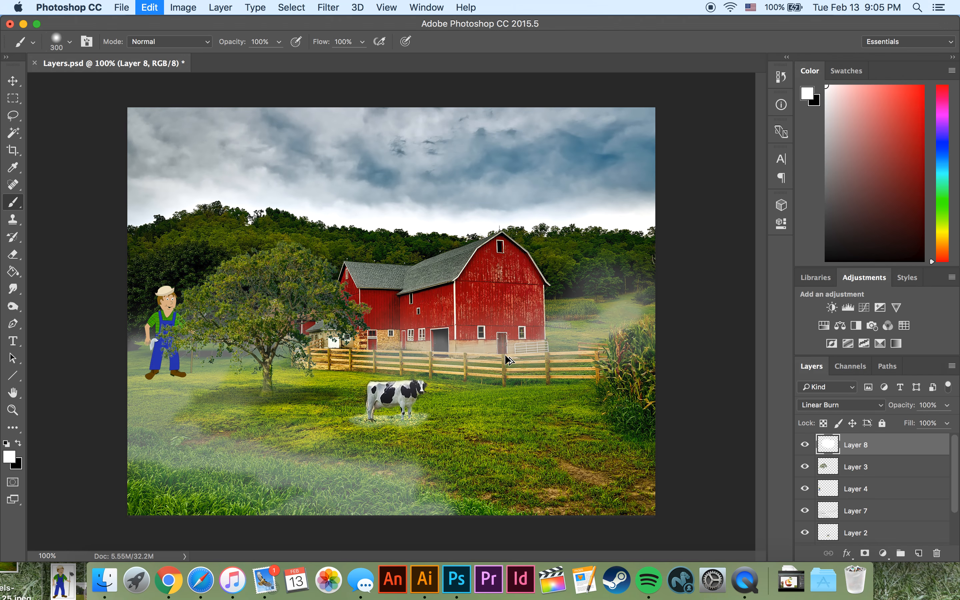
pyautogui.press('alt+super+z')
pyautogui.press('alt+super+z')
pyautogui.press('alt+super+z')
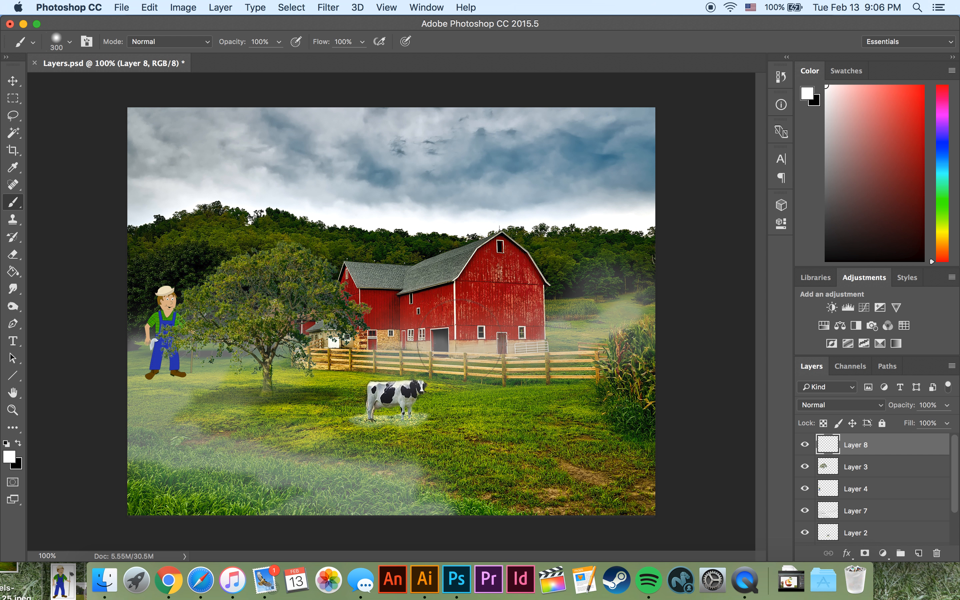
# Paint large black strokes on Layer 8 from the tree's crown across the barn to the grass beside the cow
pyautogui.click(826, 259)
pyautogui.moveTo(298, 273)
pyautogui.mouseDown()
pyautogui.moveTo(429, 277)
pyautogui.moveTo(408, 369)
pyautogui.mouseUp()
pyautogui.moveTo(528, 404); pyautogui.dragTo(515, 434)
# Try the Darken and Multiply blending modes on the black paint of Layer 8
pyautogui.click(857, 405)
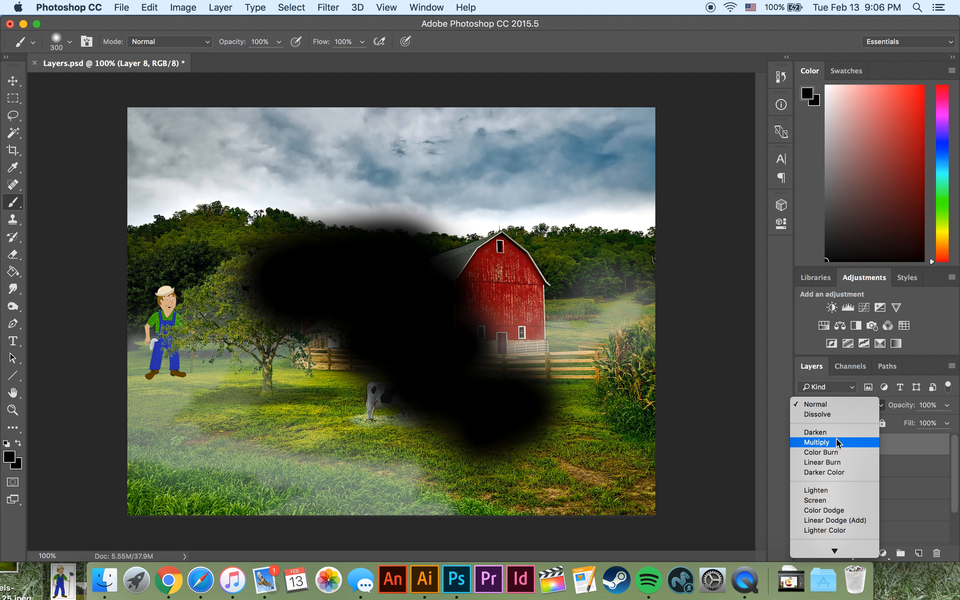
pyautogui.click(837, 433)
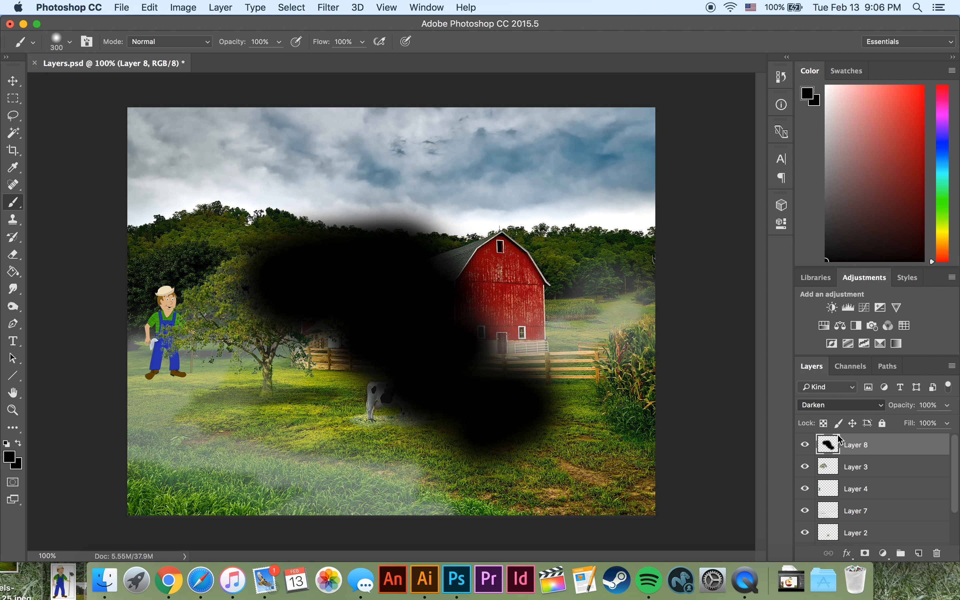
pyautogui.click(839, 405)
pyautogui.click(841, 414)
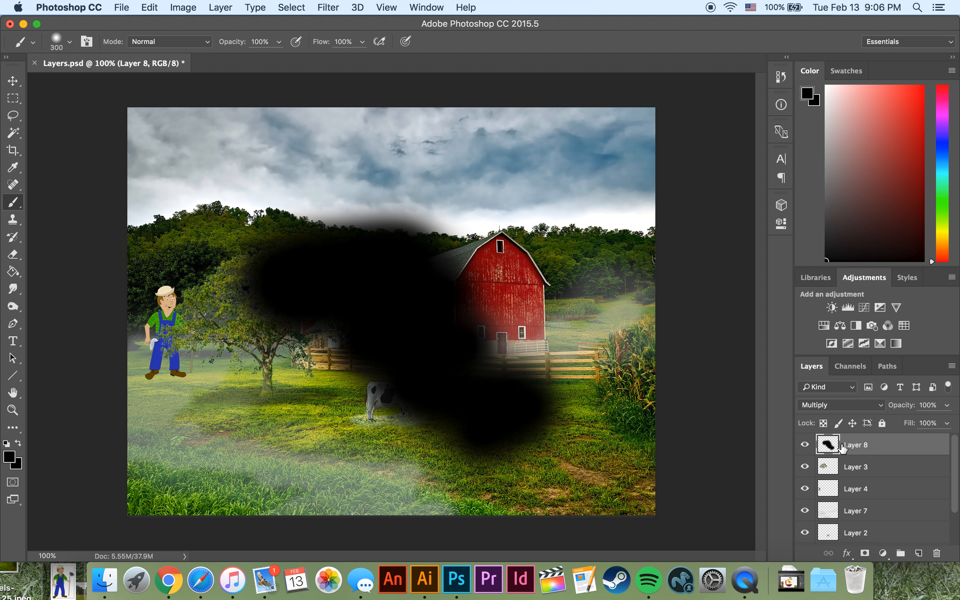
# Try the Lighten, Screen, Color Dodge and Linear Dodge (Add) blending modes on Layer 8
pyautogui.scroll(-3, 893, 469)
pyautogui.scroll(3, 883, 467)
pyautogui.click(857, 408)
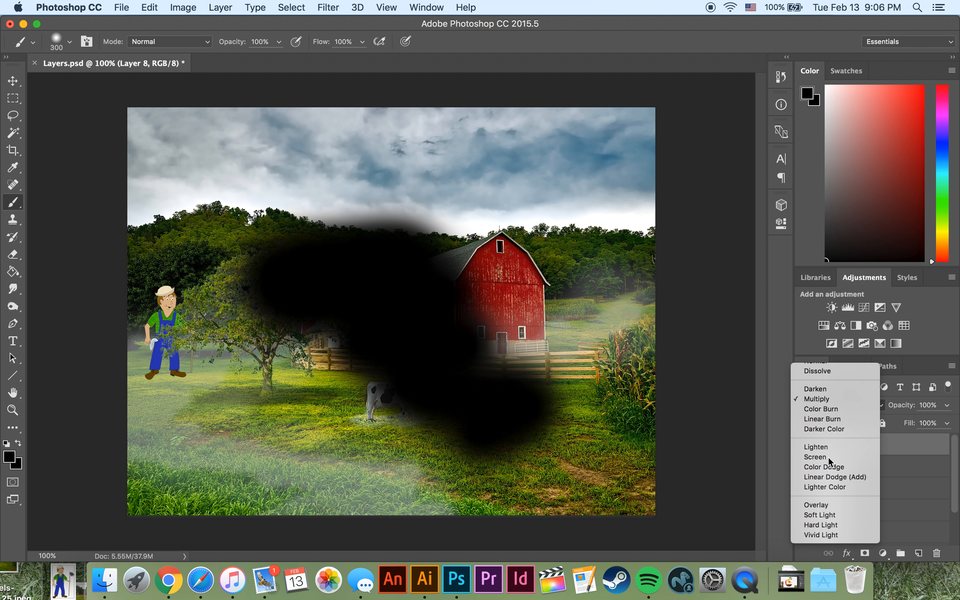
pyautogui.click(817, 446)
pyautogui.click(840, 405)
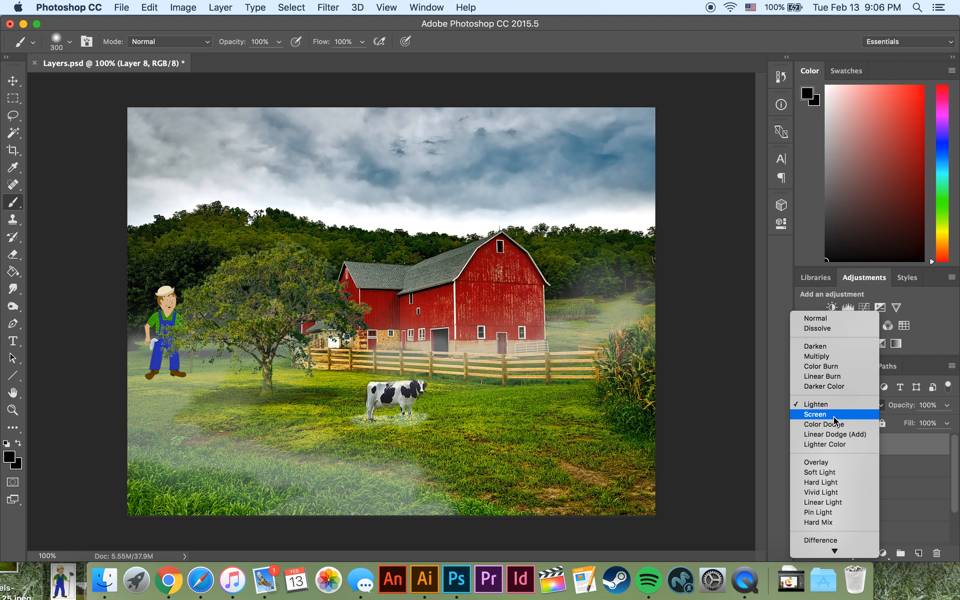
pyautogui.click(836, 417)
pyautogui.click(835, 411)
pyautogui.click(834, 414)
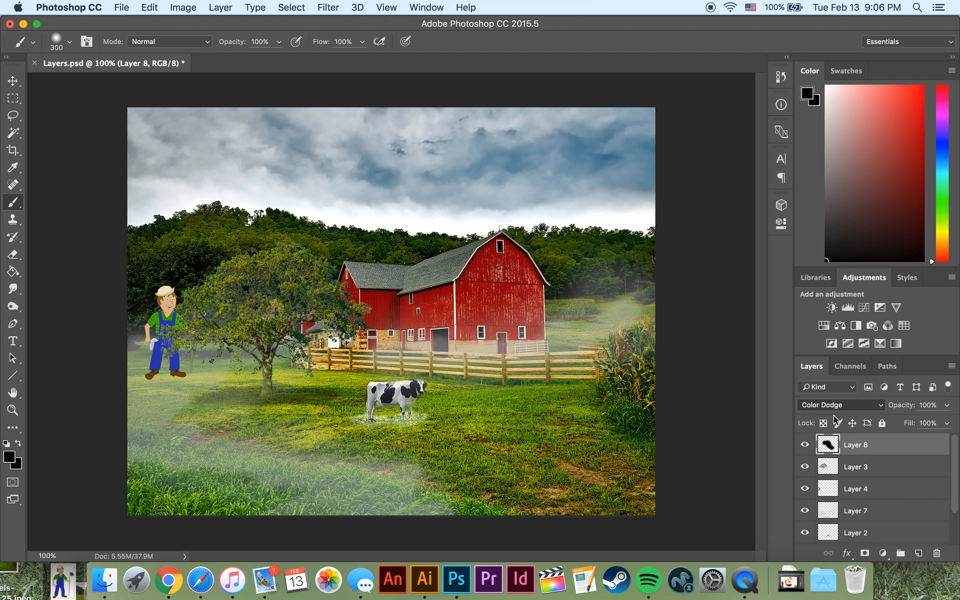
pyautogui.click(835, 407)
pyautogui.click(832, 415)
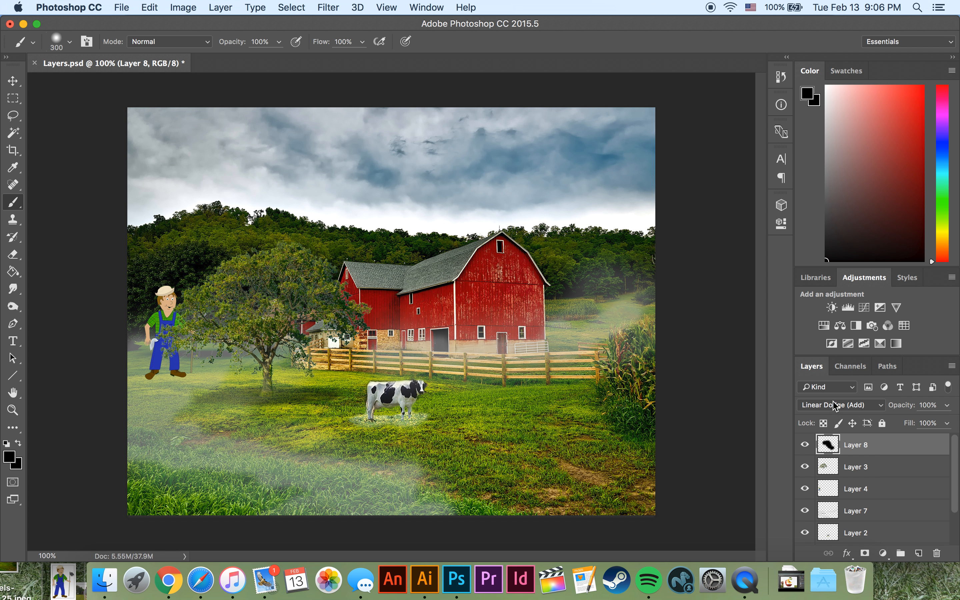
# Return Layer 8's blending mode to Normal and delete the layer
pyautogui.click(835, 405)
pyautogui.click(814, 288)
pyautogui.moveTo(855, 459); pyautogui.dragTo(936, 554)
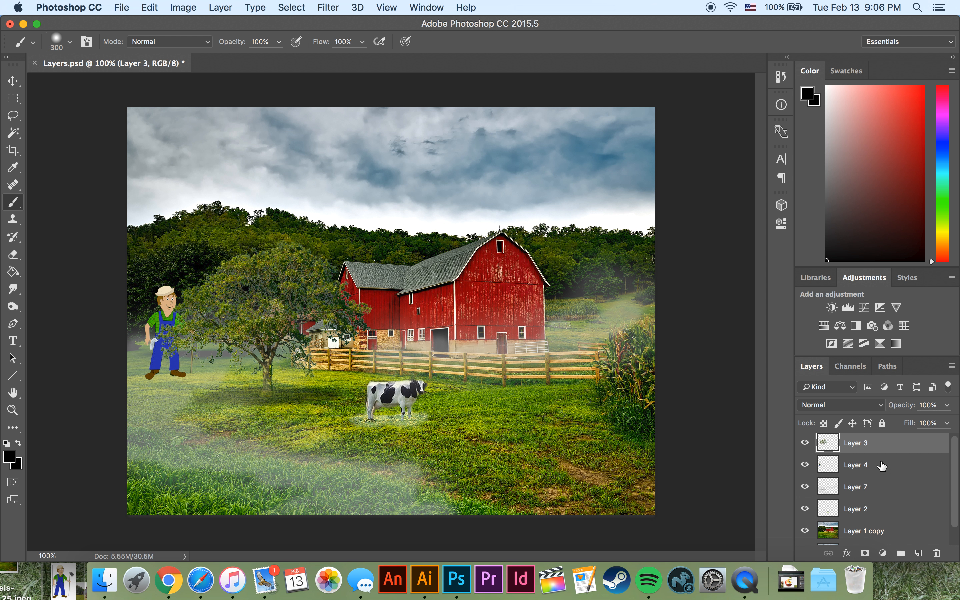
# Enlarge the farmer on Layer 4 to about four-fifths of the image height and place him in front of the barn
pyautogui.click(882, 465)
pyautogui.hotkey('ctrl', 't')
pyautogui.moveTo(206, 286); pyautogui.dragTo(532, 185)
pyautogui.moveTo(205, 213)
pyautogui.mouseDown()
pyautogui.moveTo(453, 342)
pyautogui.moveTo(411, 314)
pyautogui.mouseUp()
pyautogui.press('Return')
# Try the Darken and Screen blending modes on the farmer's Layer 4, and set it to Overlay
pyautogui.click(881, 405)
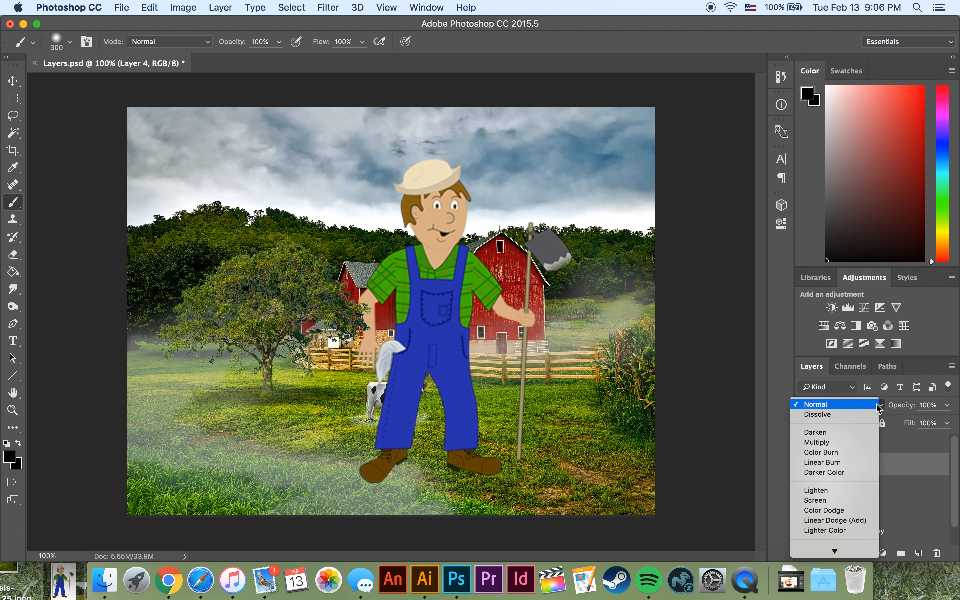
pyautogui.click(842, 435)
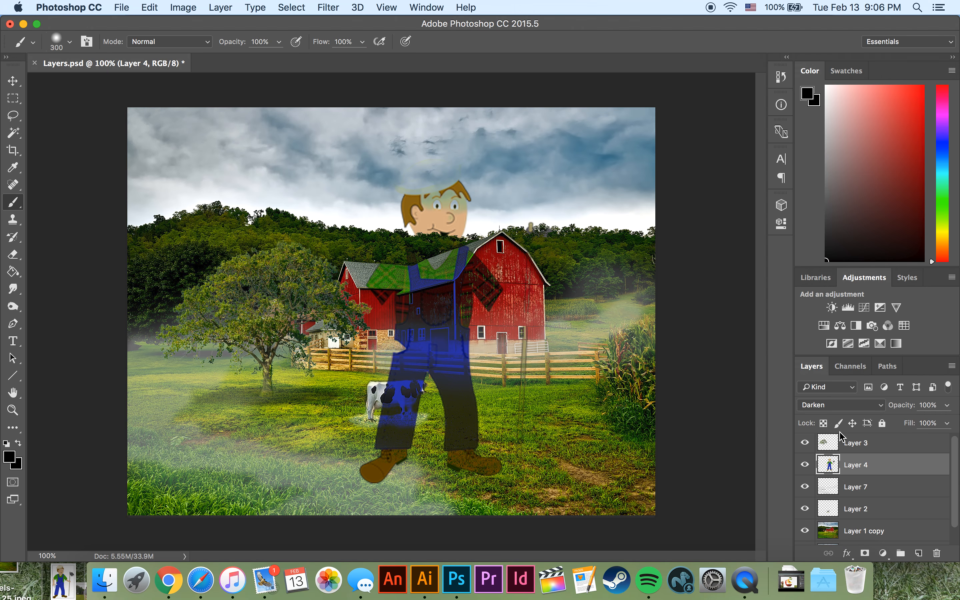
pyautogui.hotkey('ctrl', 't')
pyautogui.moveTo(332, 332); pyautogui.dragTo(481, 285)
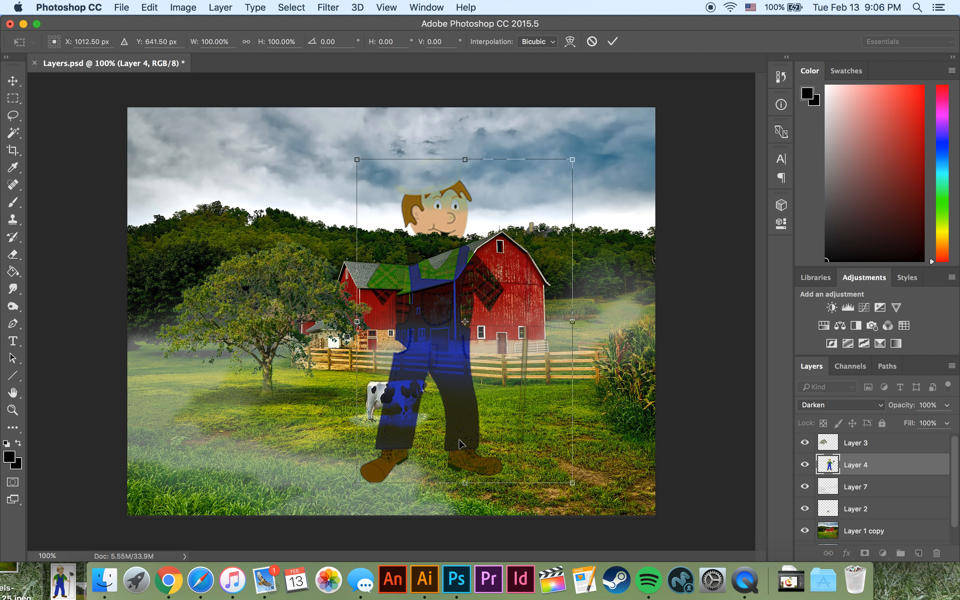
pyautogui.click(818, 405)
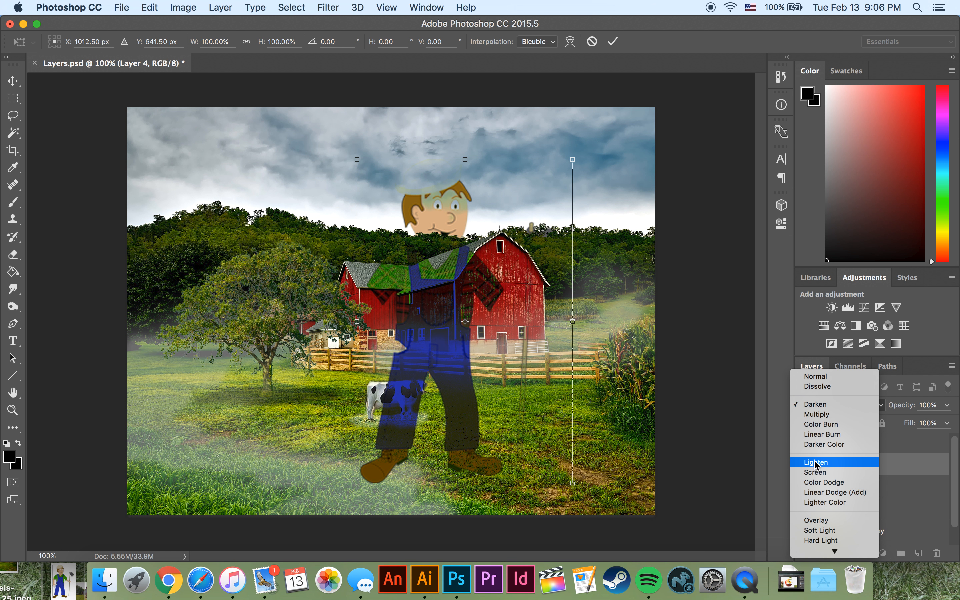
pyautogui.click(814, 470)
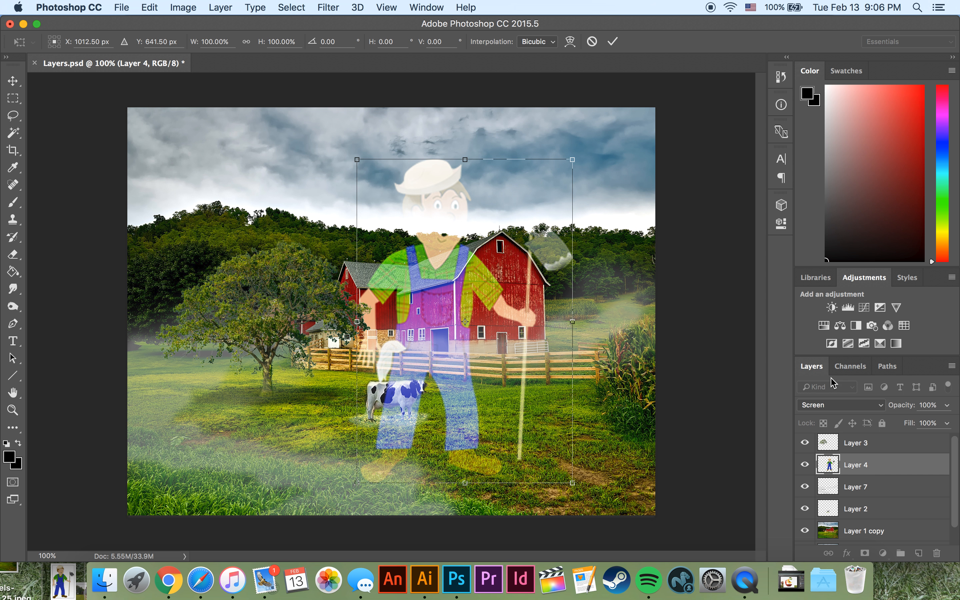
pyautogui.click(820, 407)
pyautogui.click(813, 446)
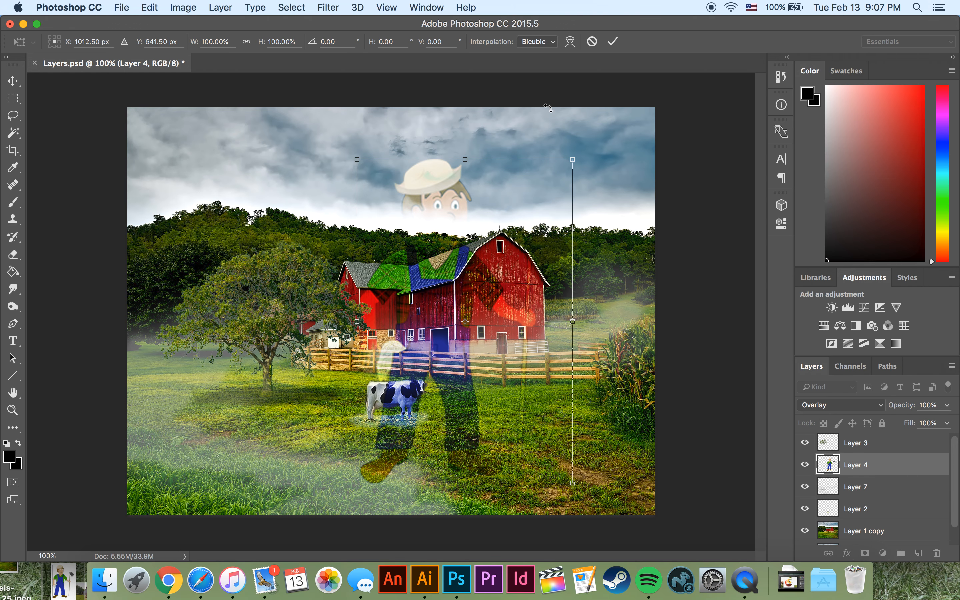
# Scale the farmer on Layer 4 far beyond the canvas and position him so his blue overalls cover the whole image
pyautogui.moveTo(581, 158); pyautogui.dragTo(958, 2)
pyautogui.press('super+minus')
pyautogui.press('super+minus')
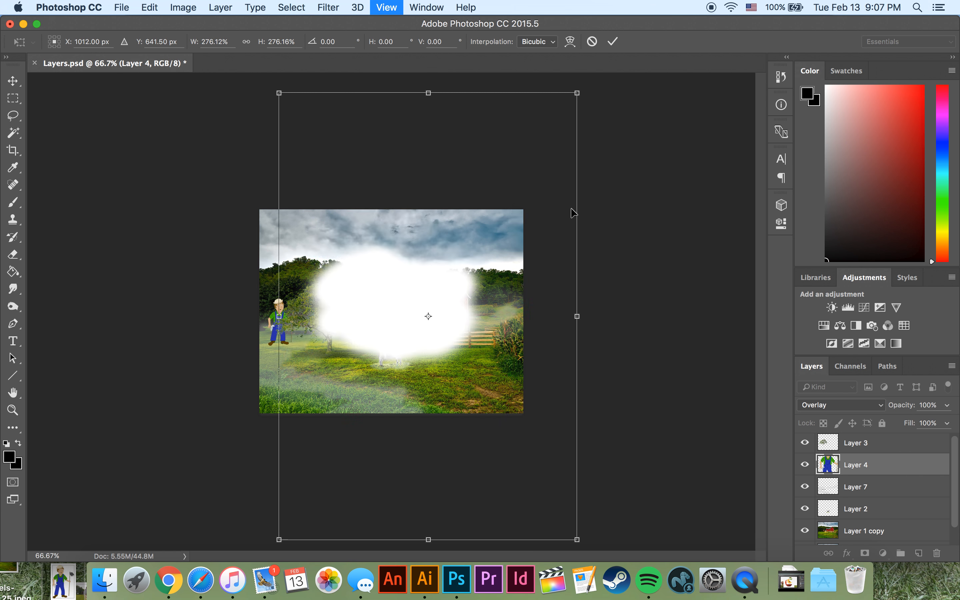
pyautogui.moveTo(577, 93); pyautogui.dragTo(738, 4)
pyautogui.moveTo(454, 353); pyautogui.dragTo(506, 354)
pyautogui.press('super+minus')
pyautogui.press('super+minus')
pyautogui.press('super+minus')
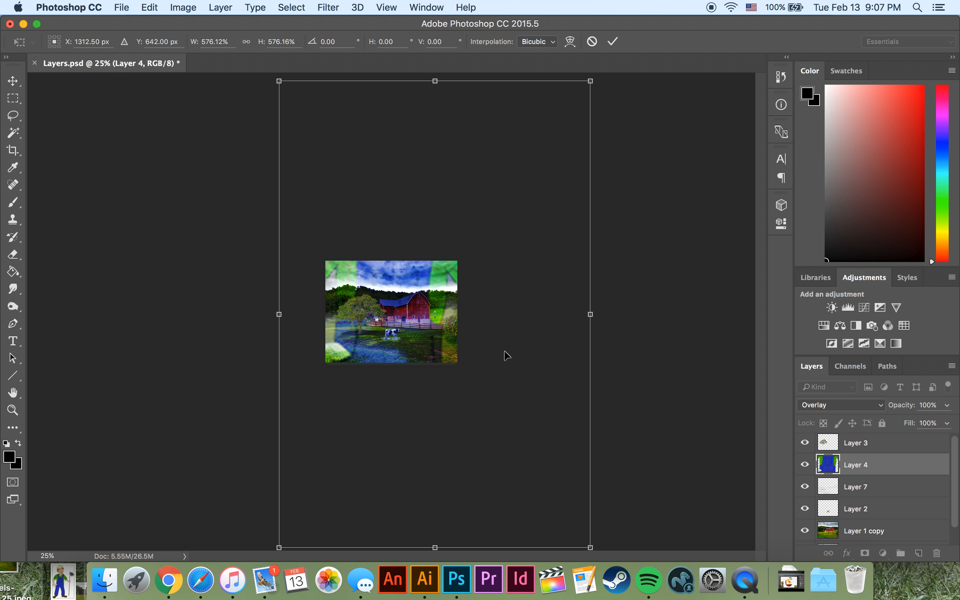
pyautogui.moveTo(526, 155); pyautogui.dragTo(868, 6)
pyautogui.moveTo(453, 381); pyautogui.dragTo(486, 379)
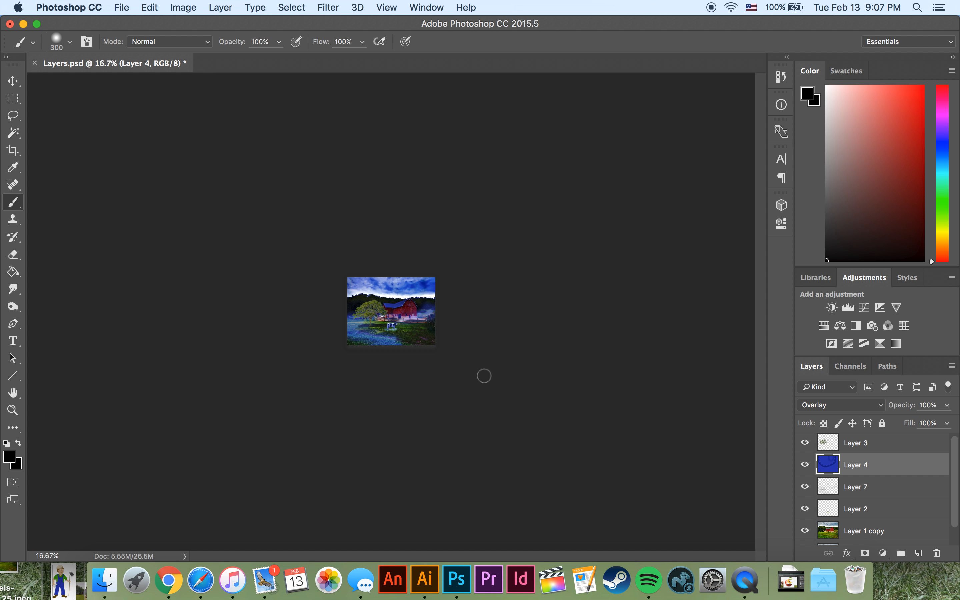
pyautogui.press('super+plus')
pyautogui.press('super+plus')
pyautogui.press('super+plus')
pyautogui.press('super+plus')
pyautogui.press('super+plus')
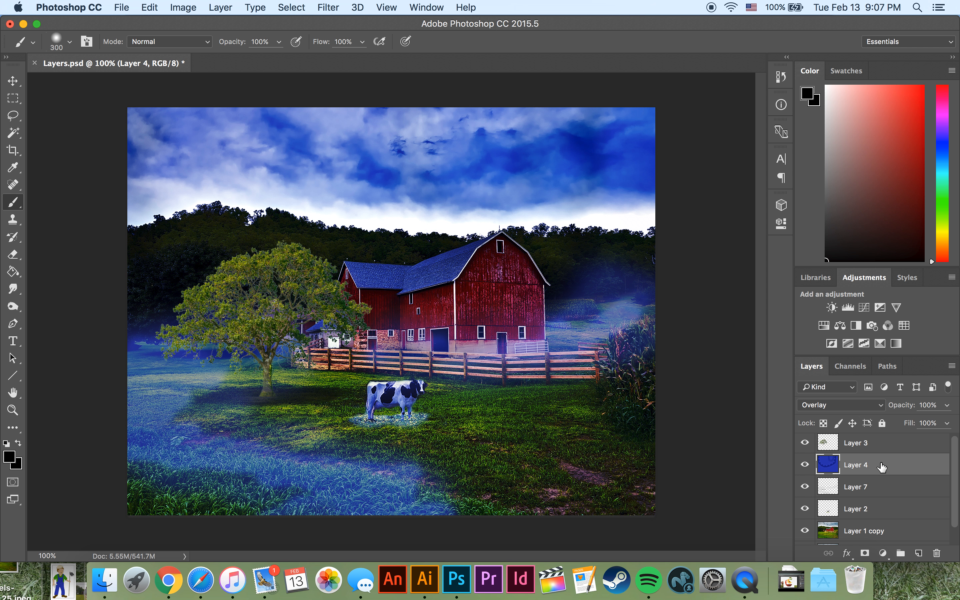
# Move Layer 4 above Layer 3, and move it down to directly above Layer 1 copy
pyautogui.scroll(1, 879, 467)
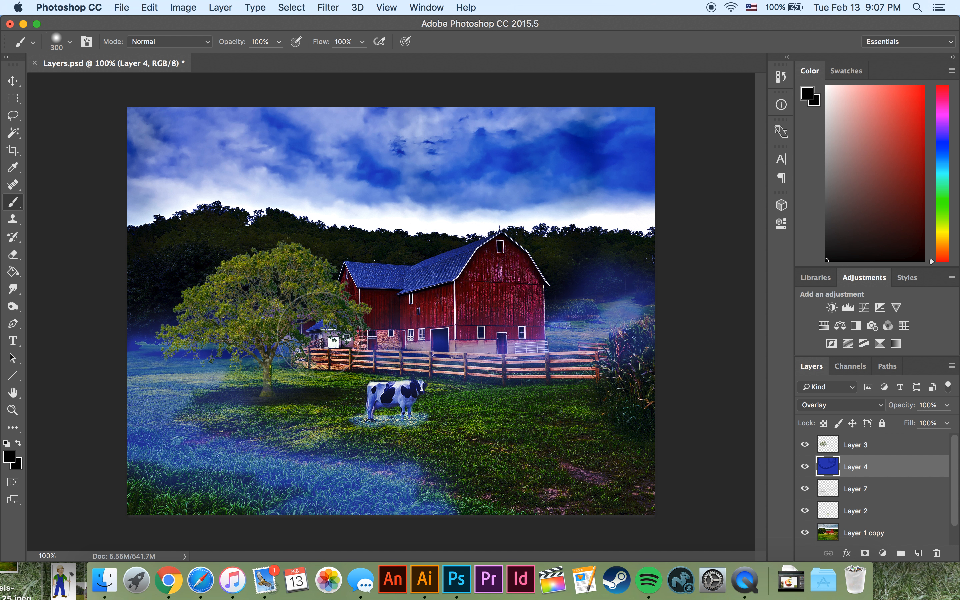
pyautogui.moveTo(902, 474); pyautogui.dragTo(895, 444)
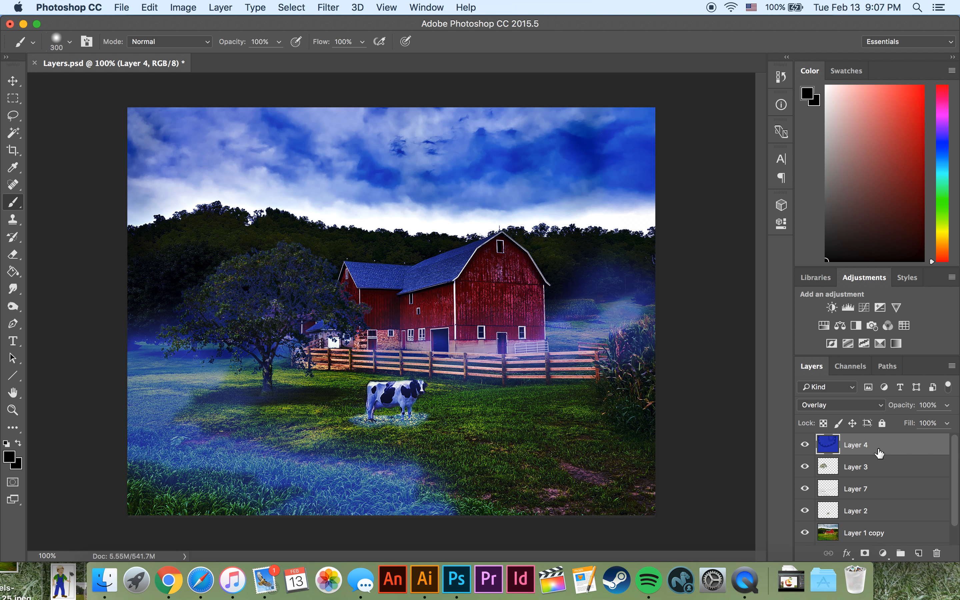
pyautogui.moveTo(873, 445); pyautogui.dragTo(881, 521)
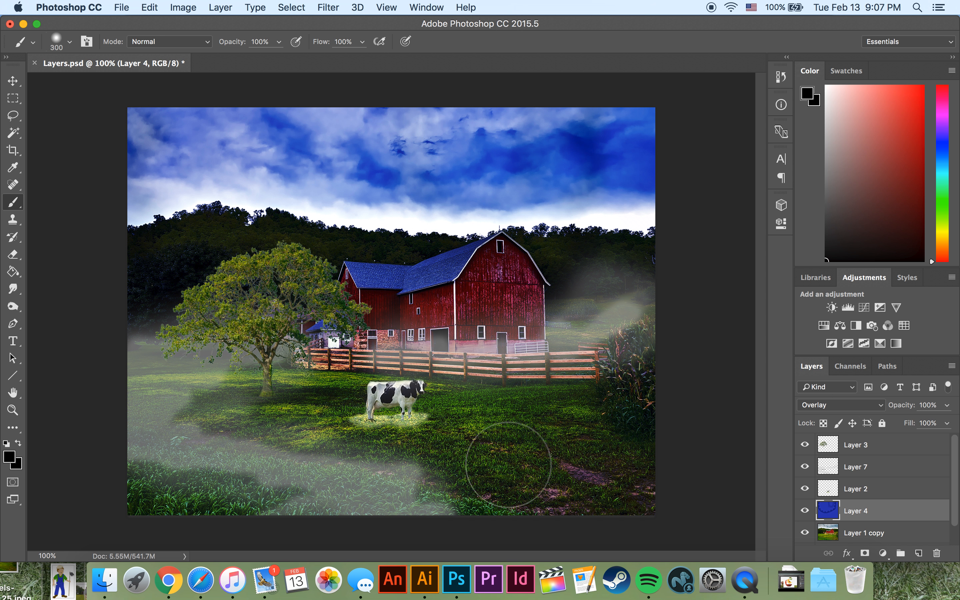
# Hide and show Layer 1 copy repeatedly to compare the Overlay effect of Layer 4 with and without the background
pyautogui.scroll(-1, 844, 515)
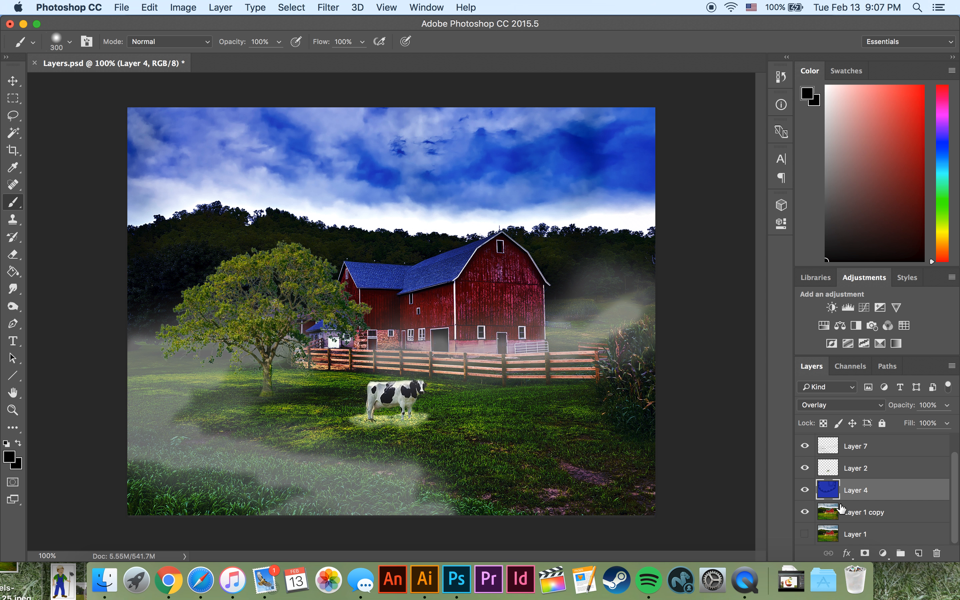
pyautogui.click(807, 512)
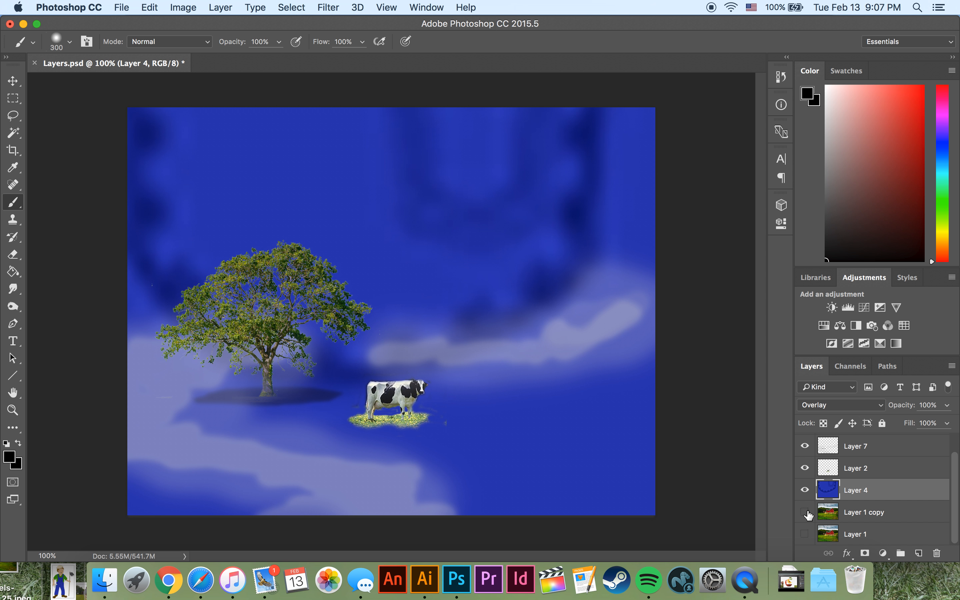
pyautogui.click(807, 512)
pyautogui.click(806, 513)
pyautogui.click(805, 512)
pyautogui.scroll(1, 864, 491)
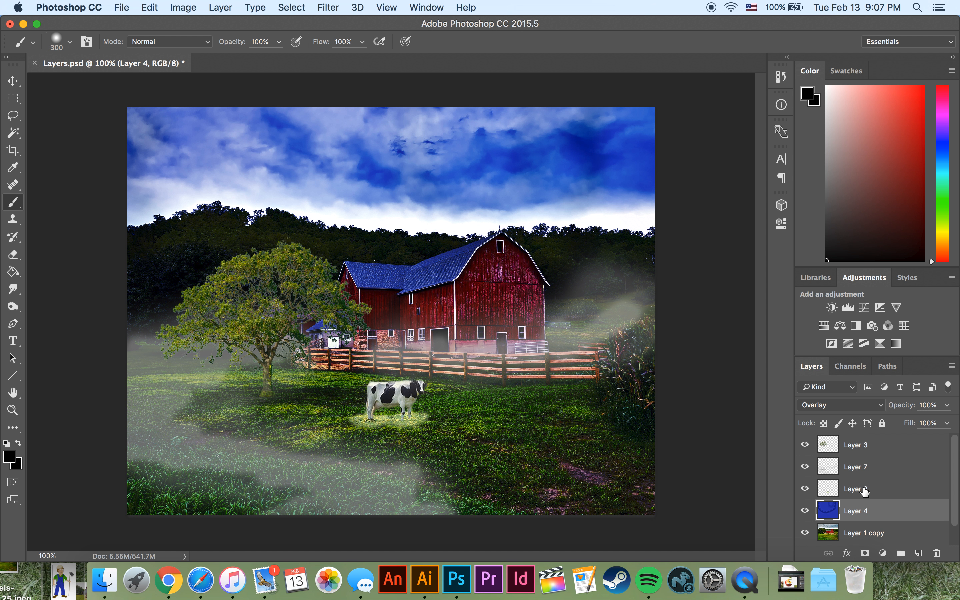
pyautogui.scroll(-1, 828, 500)
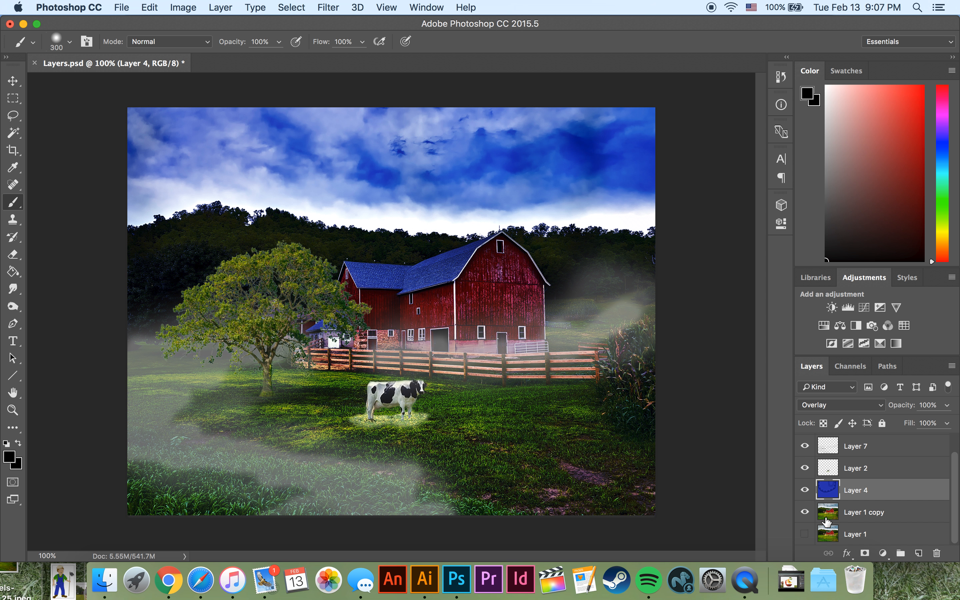
pyautogui.click(805, 515)
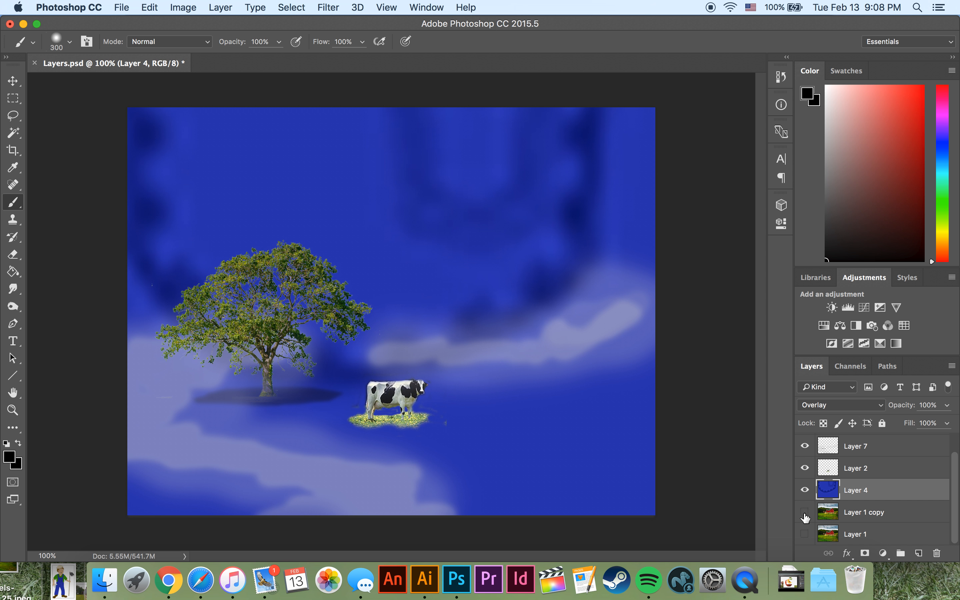
pyautogui.click(805, 516)
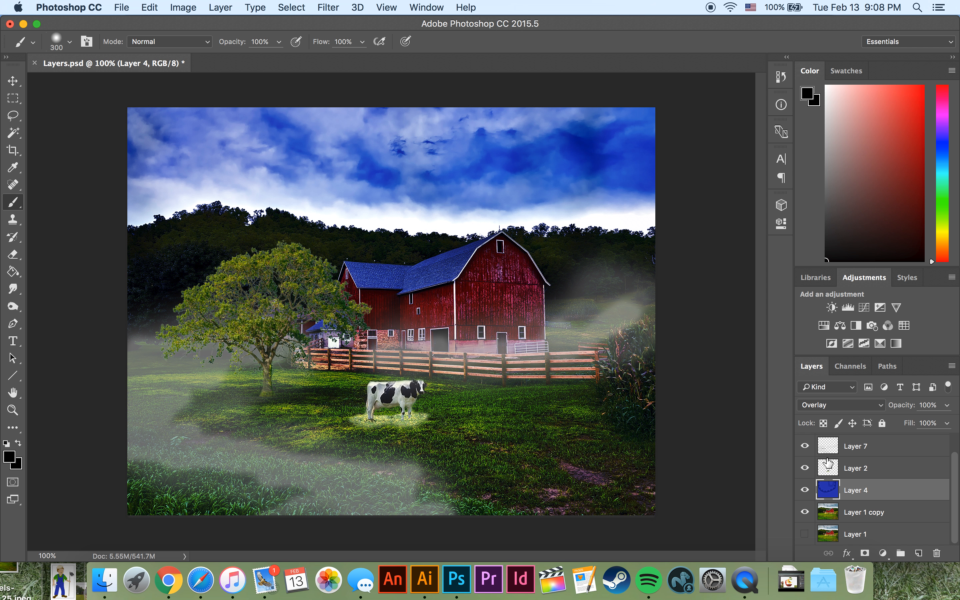
# Look through the blending modes for Layer 4, keeping Overlay, and the available fill and adjustment layer types
pyautogui.scroll(1, 853, 470)
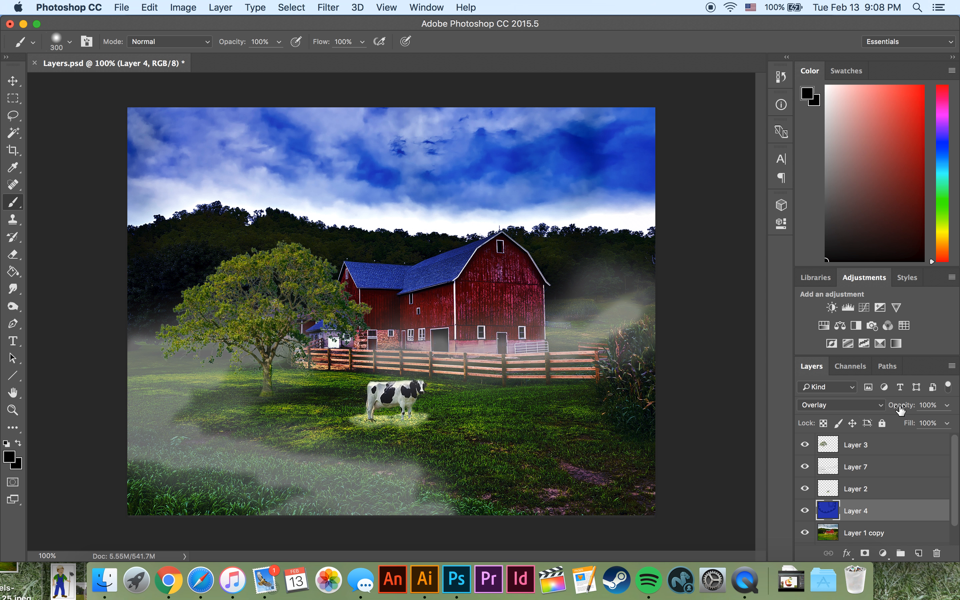
pyautogui.click(880, 406)
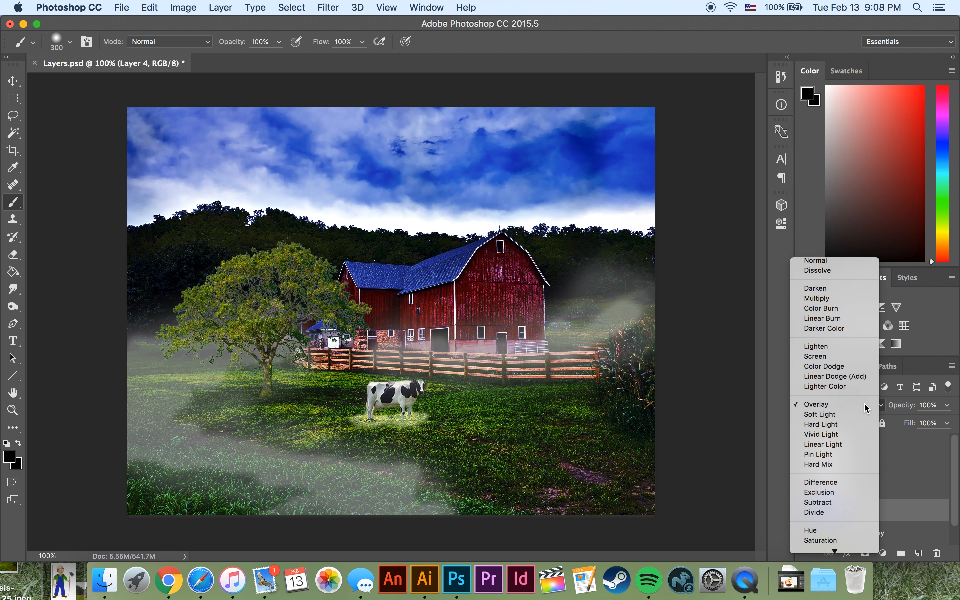
pyautogui.click(869, 405)
pyautogui.scroll(-1, 902, 490)
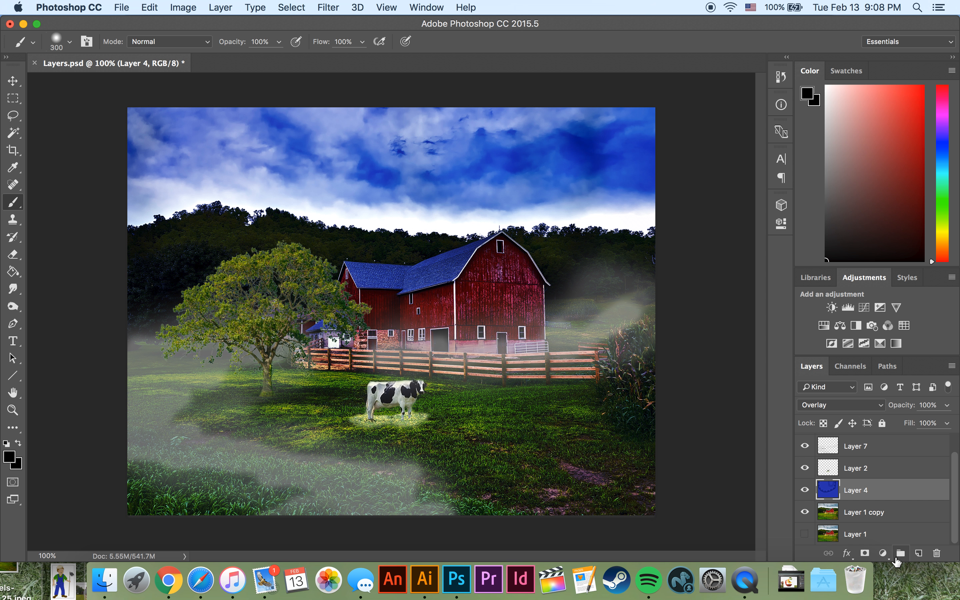
pyautogui.click(883, 554)
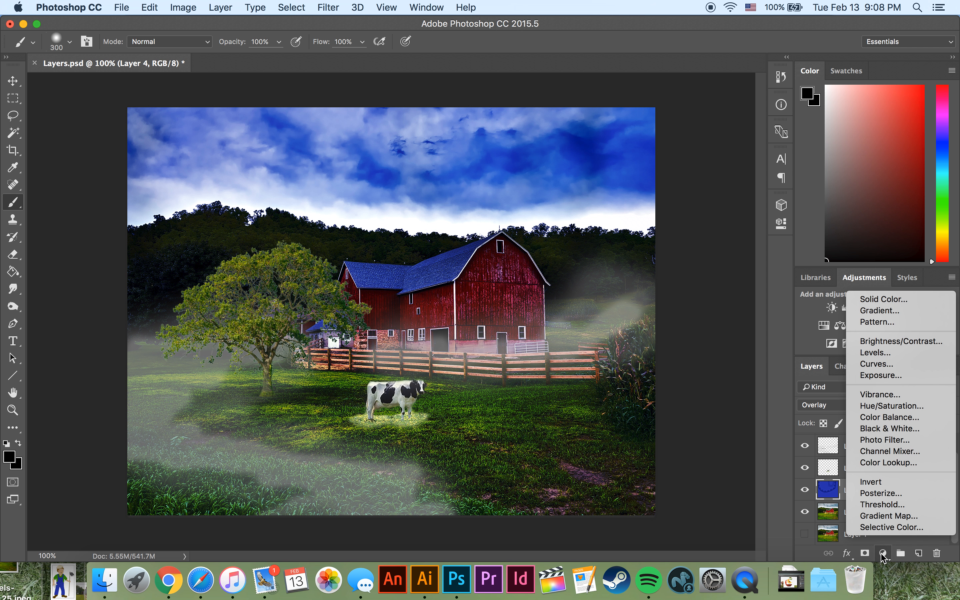
pyautogui.click(881, 554)
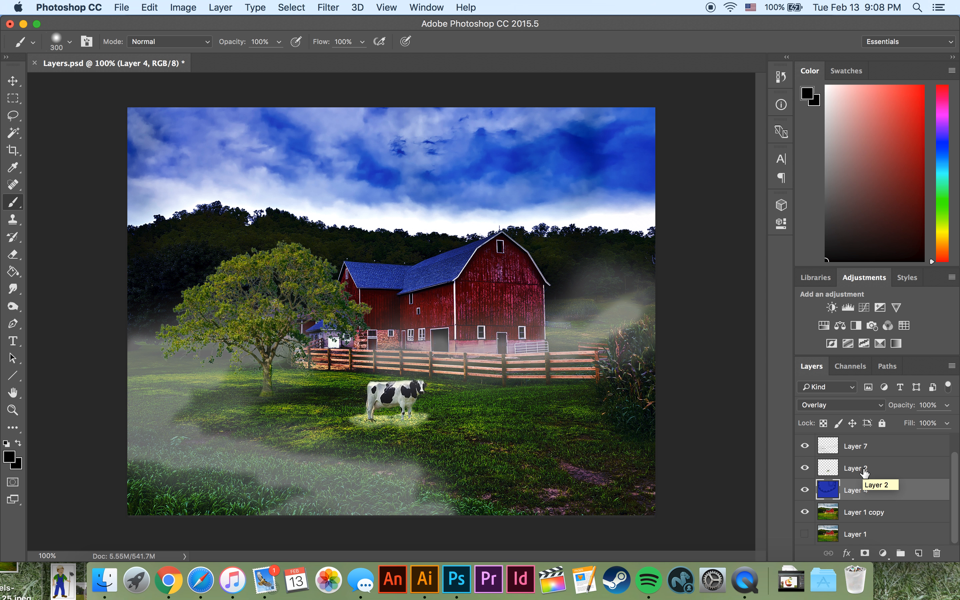
pyautogui.scroll(1, 864, 474)
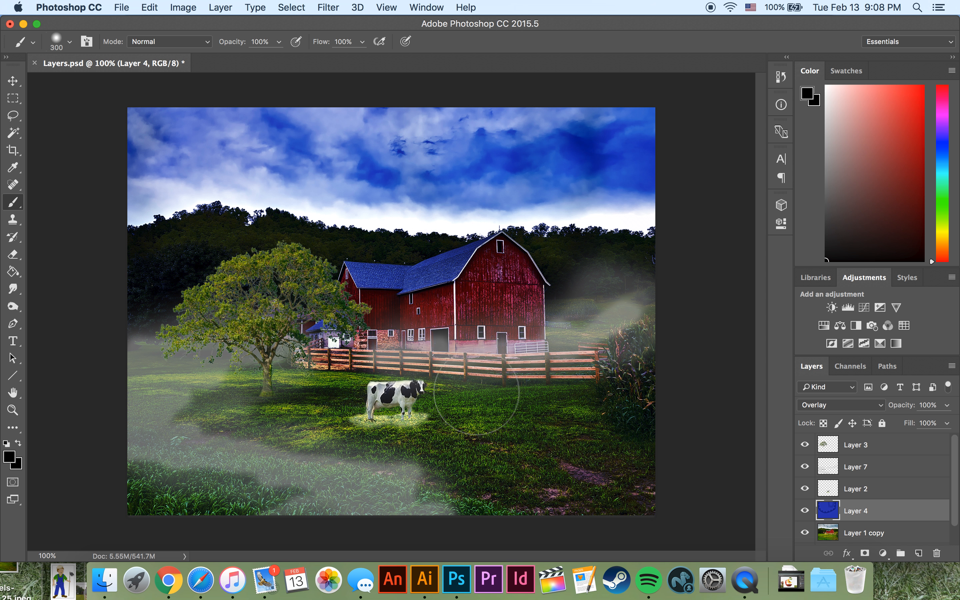
# Scale down the cow on Layer 2 and place it on the grass just beside the tree trunk
pyautogui.click(870, 490)
pyautogui.click(804, 489)
pyautogui.click(804, 489)
pyautogui.press('super+t')
pyautogui.moveTo(448, 367)
pyautogui.mouseDown()
pyautogui.moveTo(611, 280)
pyautogui.moveTo(512, 335)
pyautogui.moveTo(412, 354)
pyautogui.moveTo(384, 401)
pyautogui.moveTo(407, 386)
pyautogui.moveTo(354, 412)
pyautogui.moveTo(311, 396)
pyautogui.moveTo(303, 377)
pyautogui.moveTo(329, 368)
pyautogui.moveTo(319, 376)
pyautogui.mouseUp()
pyautogui.press('Return')
# Add a new layer above Layer 2 and paint black over the cow with a soft 50 px brush
pyautogui.press('b')
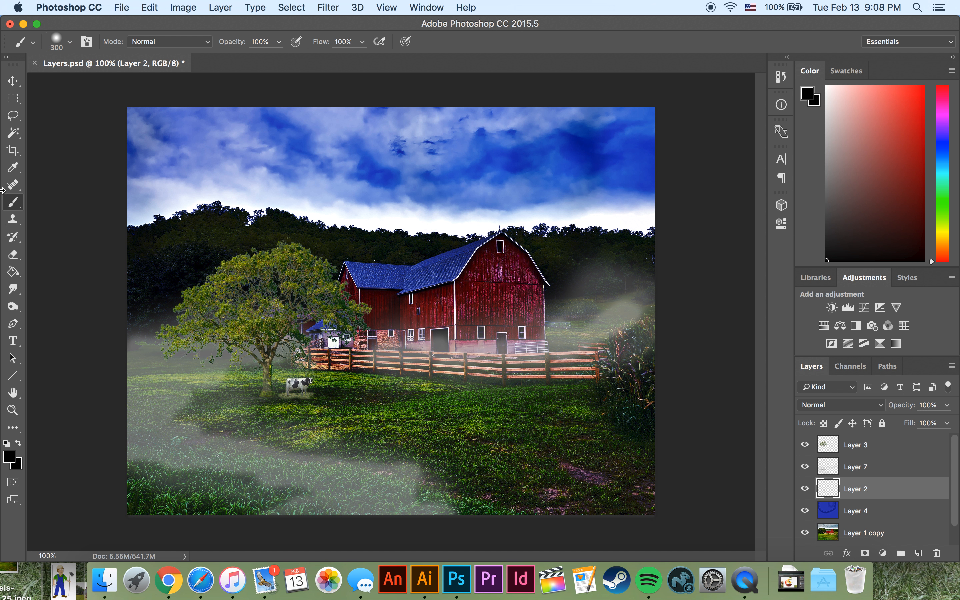
pyautogui.click(919, 553)
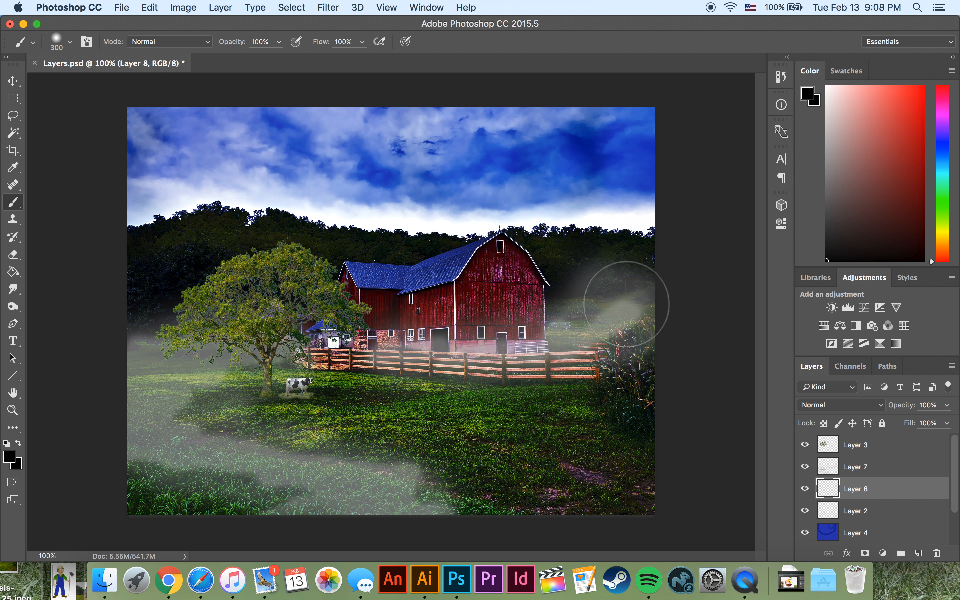
pyautogui.press('[')
pyautogui.press('[')
pyautogui.press('[')
pyautogui.press('[')
pyautogui.press('[')
pyautogui.press('[')
pyautogui.press('[')
pyautogui.moveTo(286, 383)
pyautogui.mouseDown()
pyautogui.moveTo(312, 380)
pyautogui.moveTo(293, 394)
pyautogui.mouseUp()
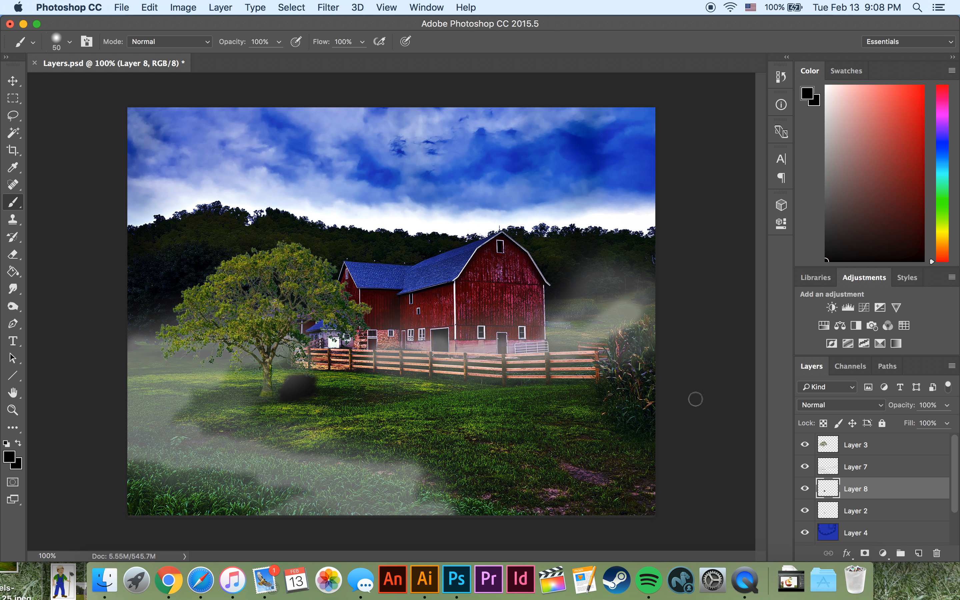
# Lower the opacity of Layer 8 to 43%
pyautogui.click(946, 405)
pyautogui.moveTo(949, 421); pyautogui.dragTo(915, 423)
pyautogui.moveTo(915, 426); pyautogui.dragTo(910, 421)
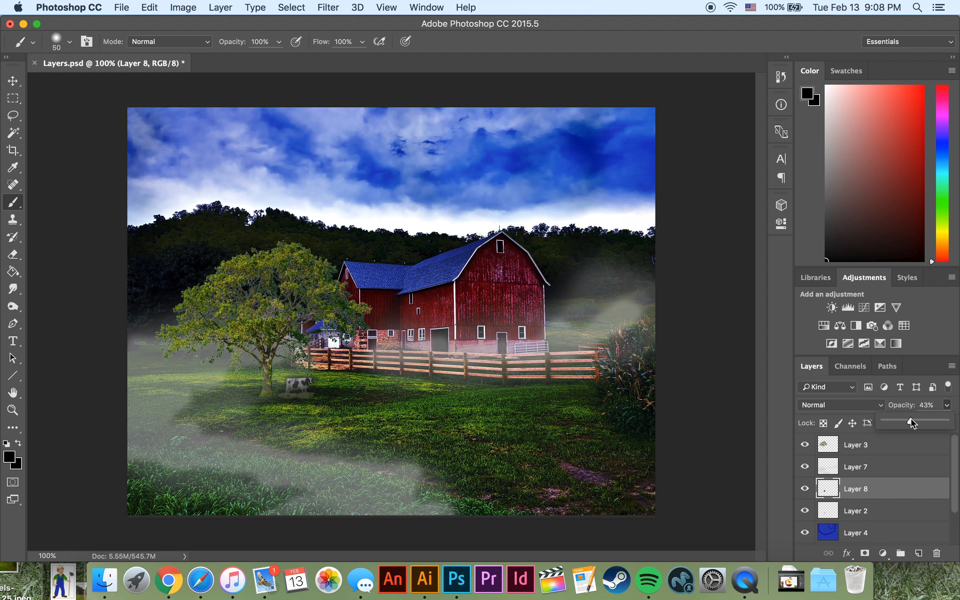
pyautogui.click(946, 404)
# Try to erase the black paint around the cow on Layer 8 with a 10 px eraser
pyautogui.press('super+plus')
pyautogui.press('super+plus')
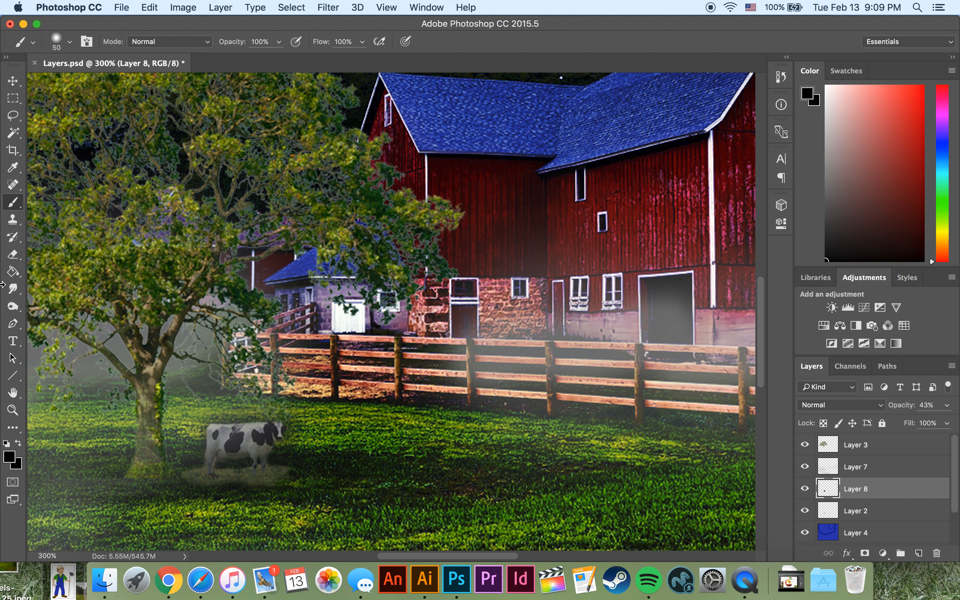
pyautogui.click(13, 254)
pyautogui.press('[')
pyautogui.press('[')
pyautogui.press('[')
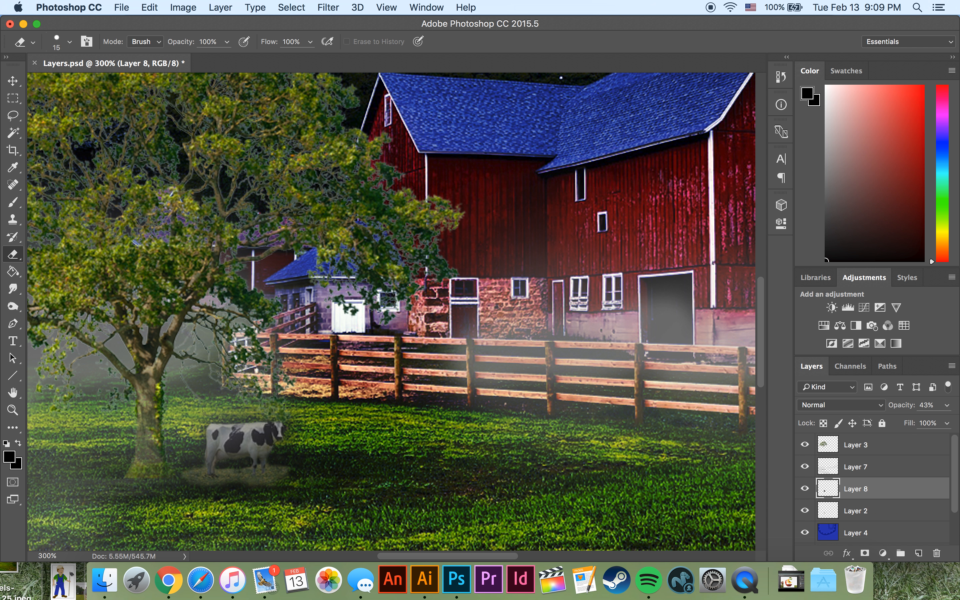
pyautogui.moveTo(215, 416)
pyautogui.mouseDown()
pyautogui.moveTo(278, 417)
pyautogui.moveTo(290, 444)
pyautogui.mouseUp()
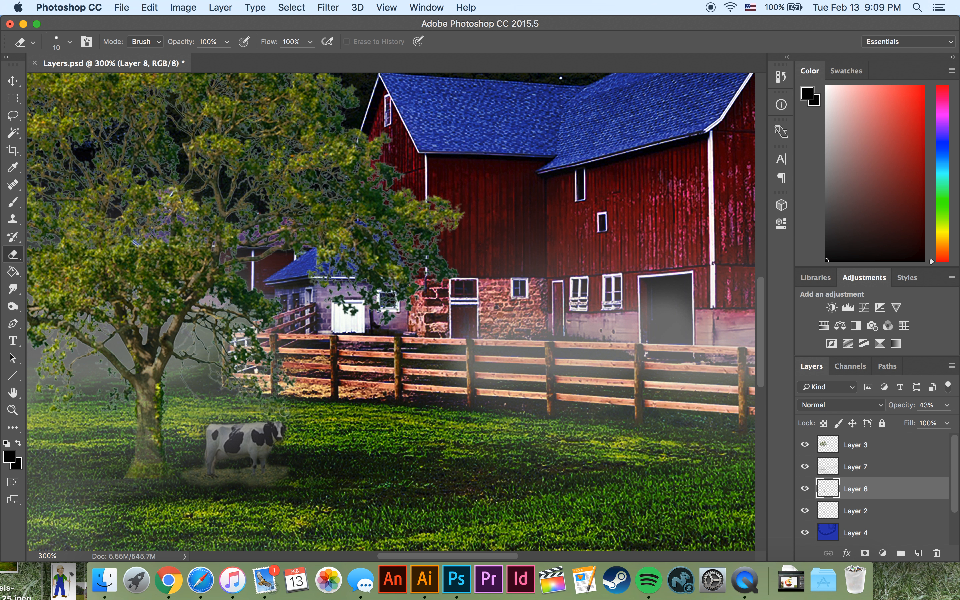
pyautogui.moveTo(214, 419); pyautogui.dragTo(229, 427)
pyautogui.press('super+z')
# Paint red over the cow on Layer 8 with the 50 px brush and set the layer's opacity to 48%
pyautogui.click(20, 203)
pyautogui.click(906, 137)
pyautogui.moveTo(253, 415)
pyautogui.mouseDown()
pyautogui.moveTo(226, 444)
pyautogui.moveTo(269, 435)
pyautogui.moveTo(219, 438)
pyautogui.moveTo(221, 453)
pyautogui.moveTo(261, 448)
pyautogui.mouseUp()
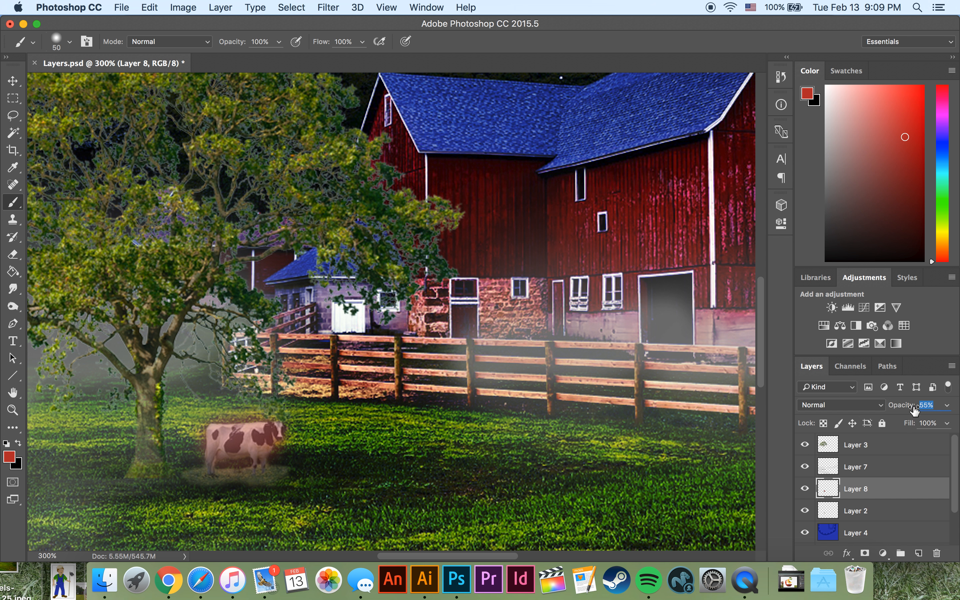
pyautogui.moveTo(912, 406)
pyautogui.mouseDown()
pyautogui.moveTo(958, 406)
pyautogui.moveTo(846, 408)
pyautogui.moveTo(922, 403)
pyautogui.moveTo(900, 409)
pyautogui.mouseUp()
pyautogui.press('super+minus')
pyautogui.press('super+minus')
pyautogui.press('super+plus')
pyautogui.press('super+minus')
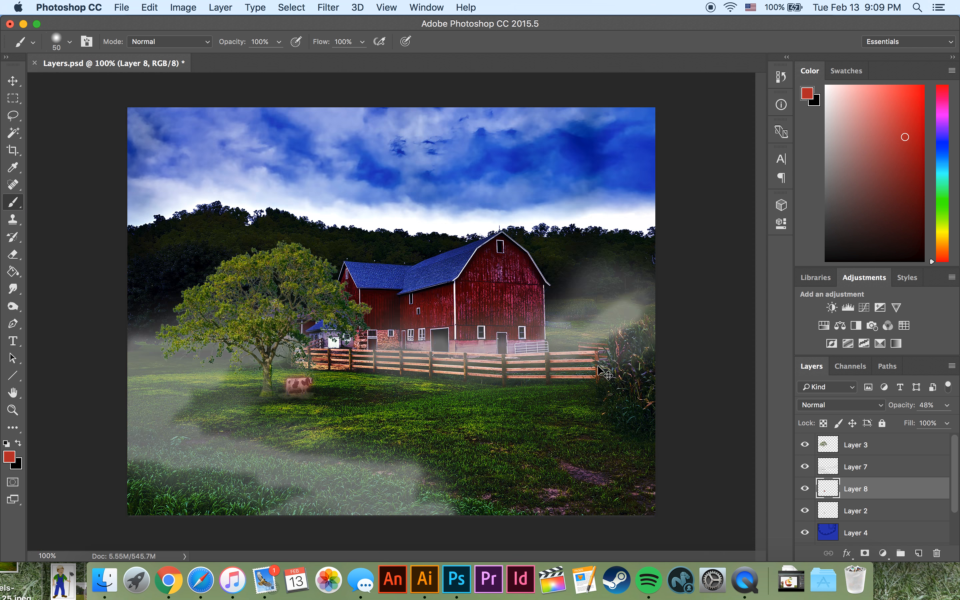
# Hide and show Layer 4 repeatedly to compare the scene with and without its blue Overlay effect
pyautogui.scroll(-1, 841, 491)
pyautogui.click(804, 508)
pyautogui.click(805, 509)
pyautogui.click(805, 509)
pyautogui.click(804, 508)
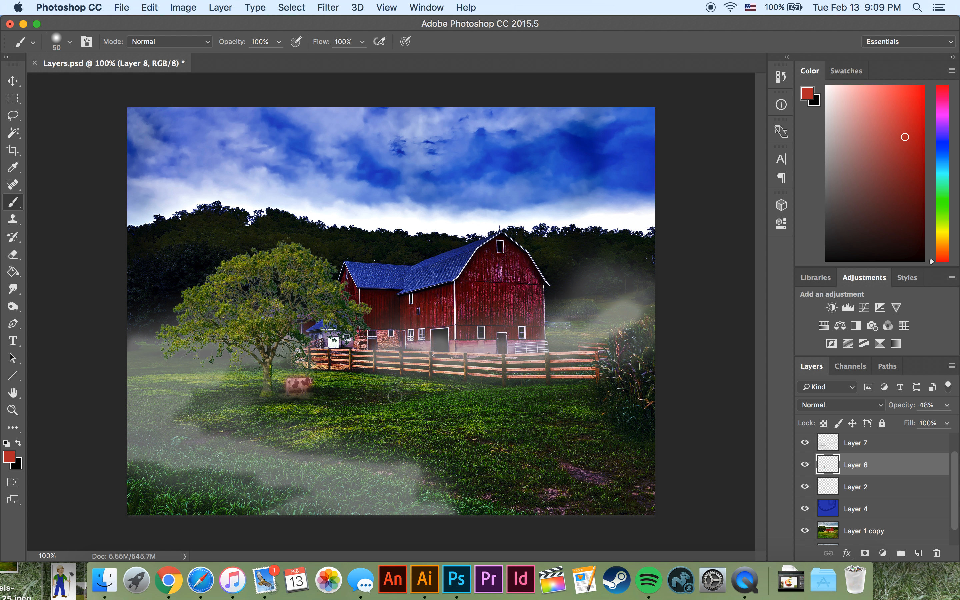